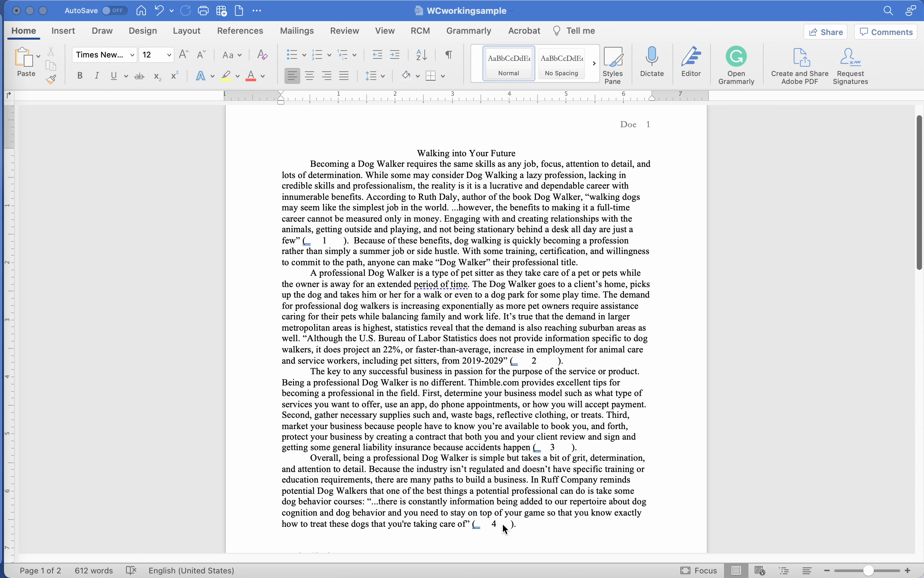
Step: Review the numbered in-text citation placeholders in the essay and the unformatted source list under the Works Cited heading
{"action": "scroll", "coordinate": [406, 413], "scroll_direction": "down", "scroll_amount": 2}
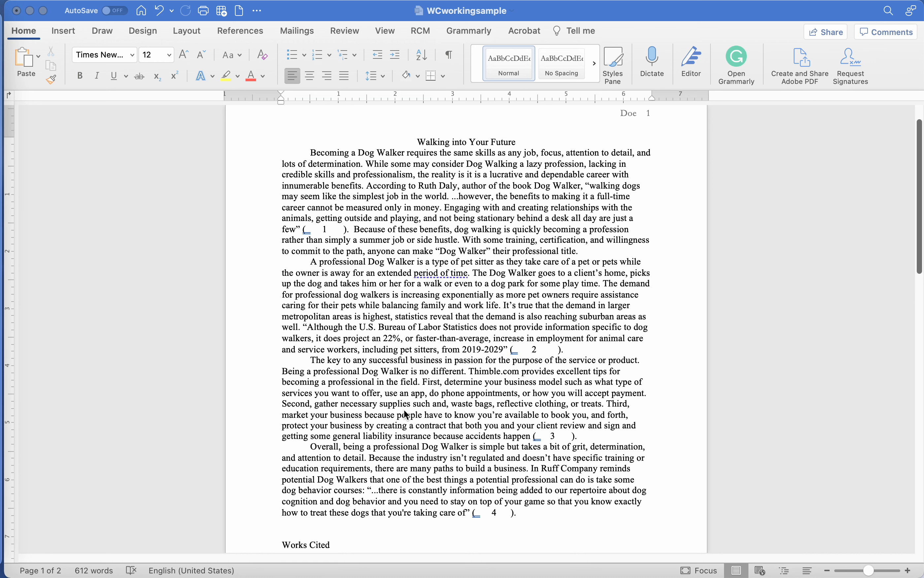
{"action": "scroll", "coordinate": [504, 371], "scroll_direction": "up", "scroll_amount": 3}
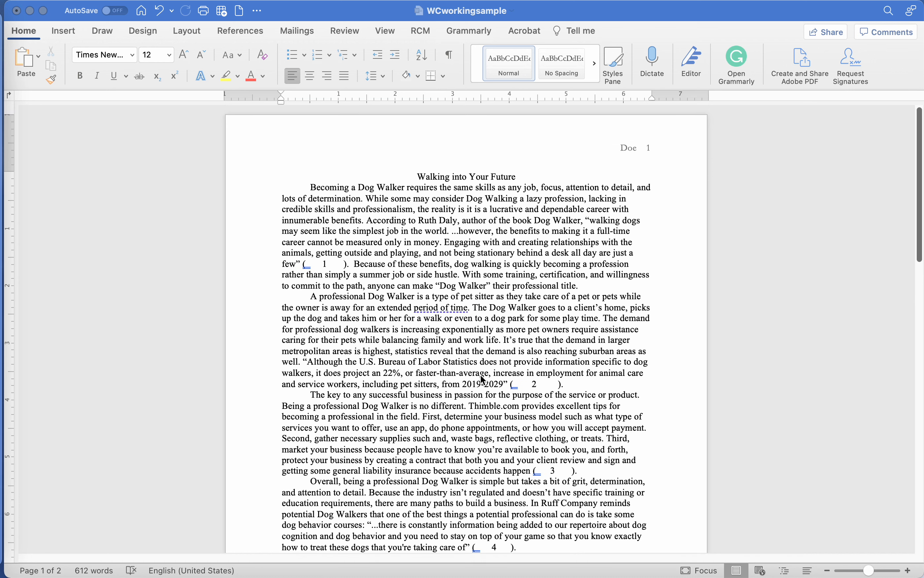
{"action": "scroll", "coordinate": [483, 378], "scroll_direction": "down", "scroll_amount": 1}
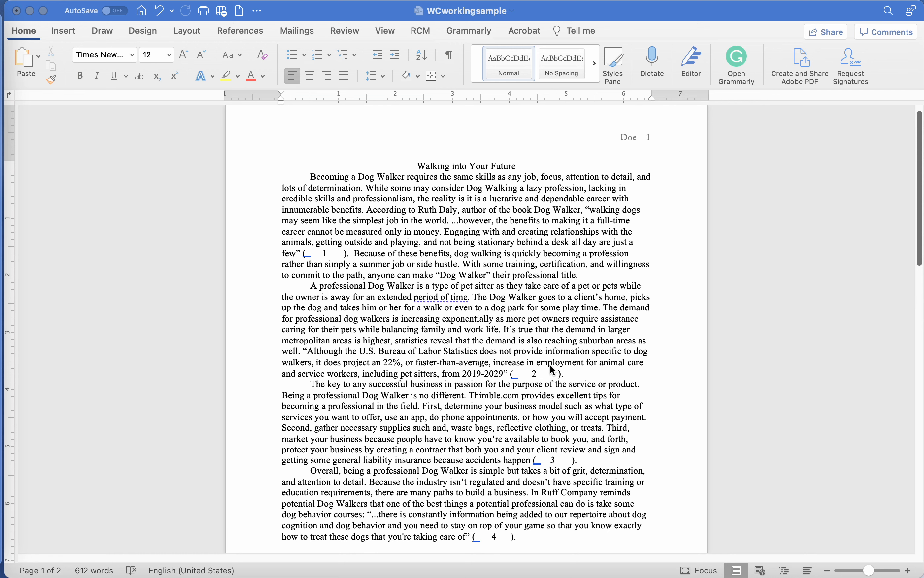
{"action": "scroll", "coordinate": [492, 464], "scroll_direction": "down", "scroll_amount": 2}
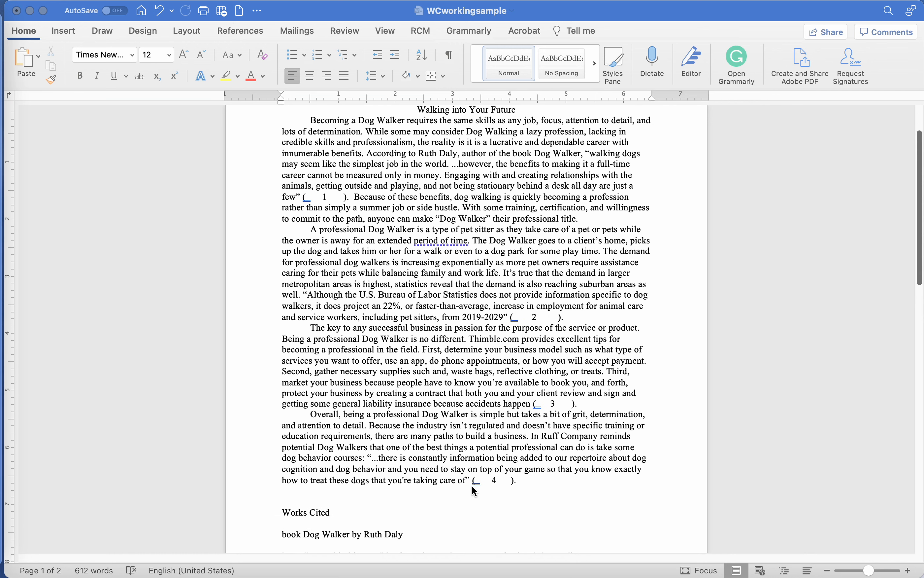
{"action": "left_click", "coordinate": [503, 479]}
{"action": "left_click_drag", "start_coordinate": [568, 408], "coordinate": [537, 403]}
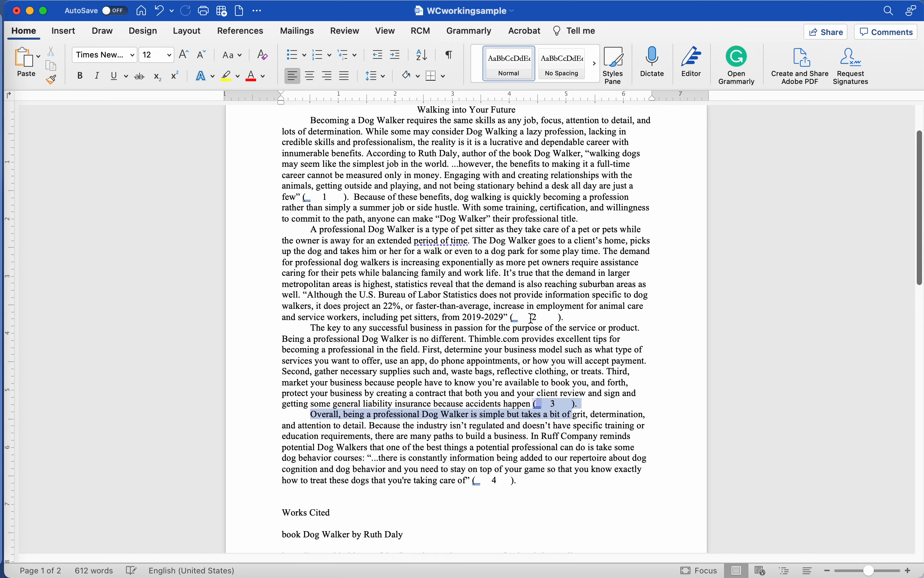
{"action": "left_click", "coordinate": [529, 316]}
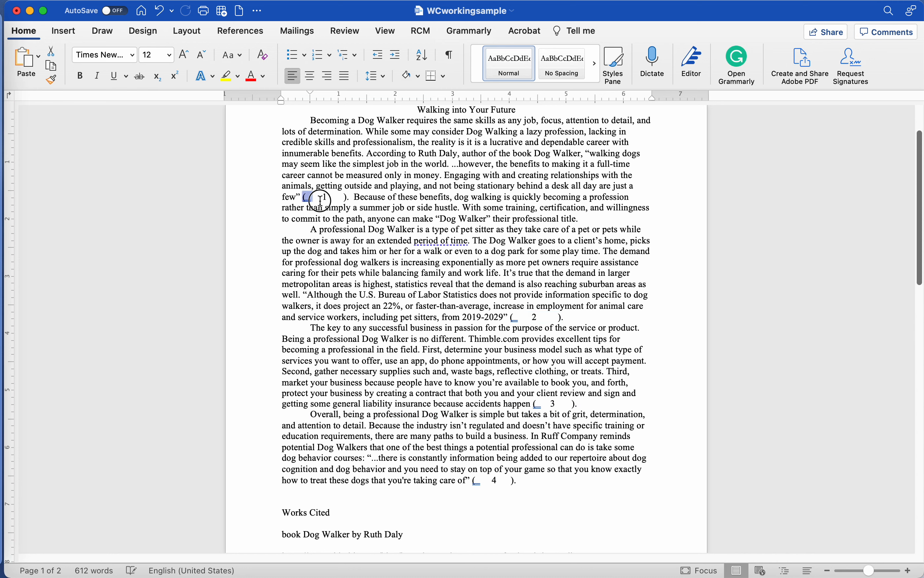
{"action": "left_click_drag", "start_coordinate": [305, 196], "coordinate": [353, 205]}
{"action": "scroll", "coordinate": [405, 422], "scroll_direction": "down", "scroll_amount": 2}
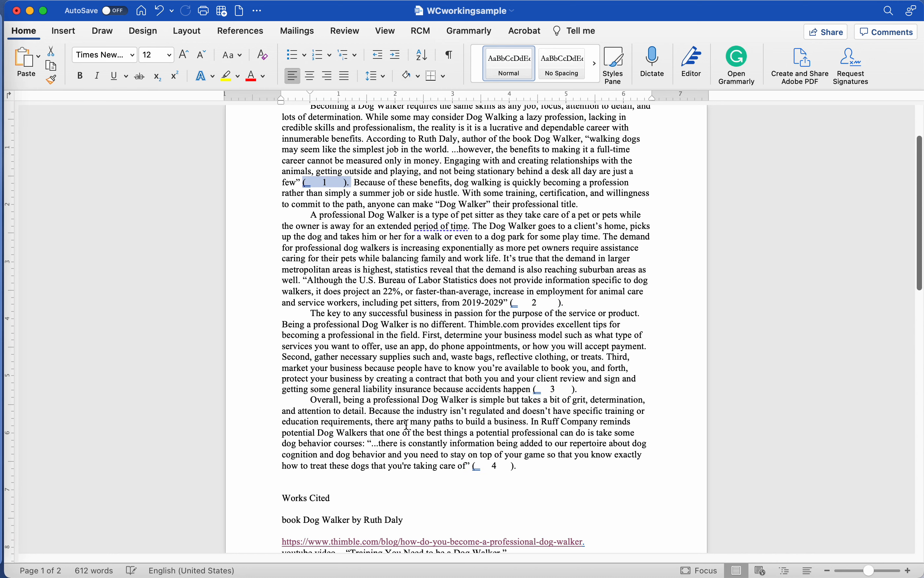
{"action": "scroll", "coordinate": [407, 424], "scroll_direction": "down", "scroll_amount": 4}
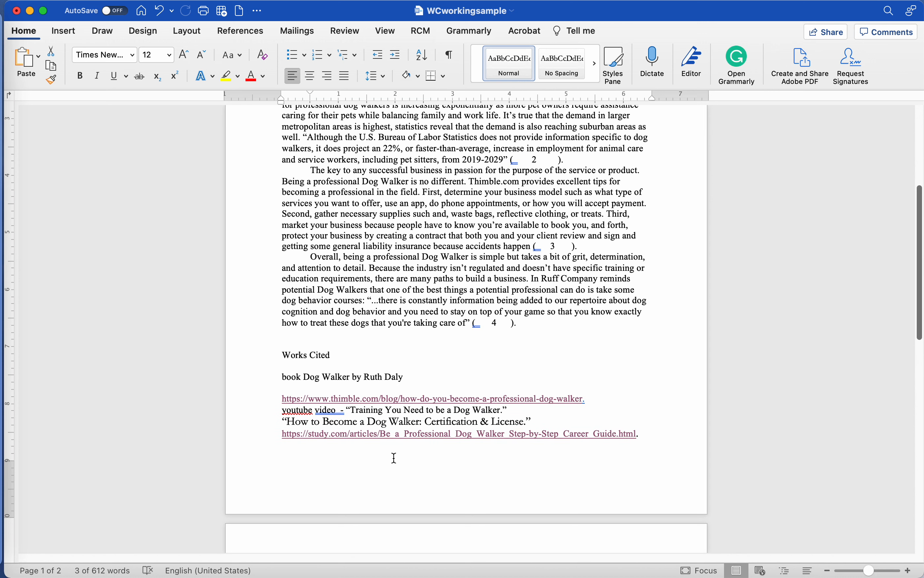
{"action": "double_click", "coordinate": [282, 407]}
{"action": "left_click", "coordinate": [283, 349]}
{"action": "left_click", "coordinate": [282, 353]}
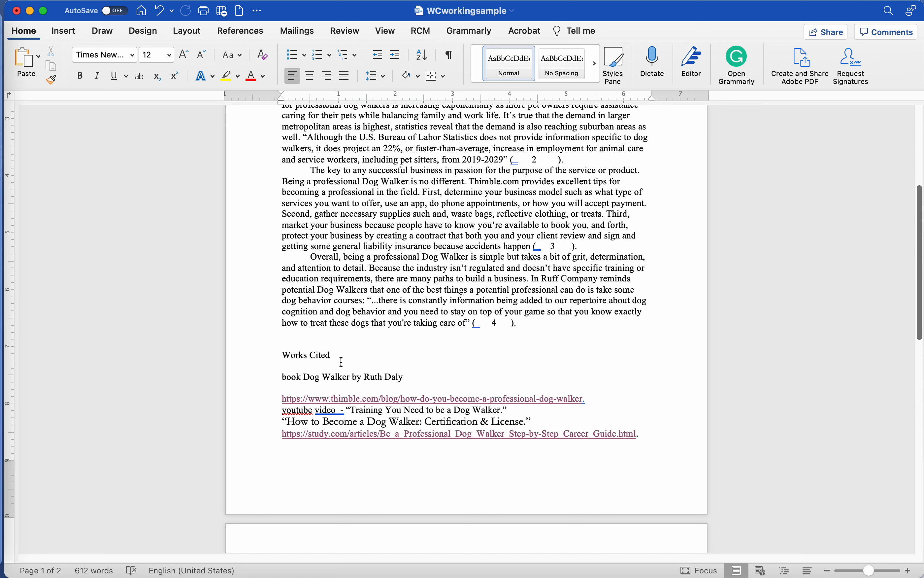
{"action": "left_click_drag", "start_coordinate": [489, 323], "coordinate": [508, 325]}
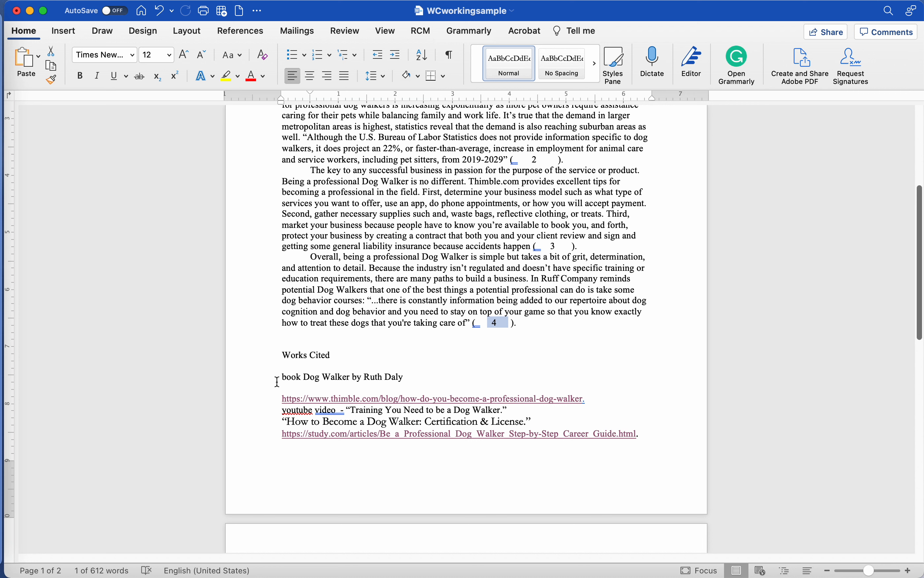
Step: Push the Works Cited heading onto the second page by inserting blank lines in front of it
{"action": "left_click", "coordinate": [283, 355]}
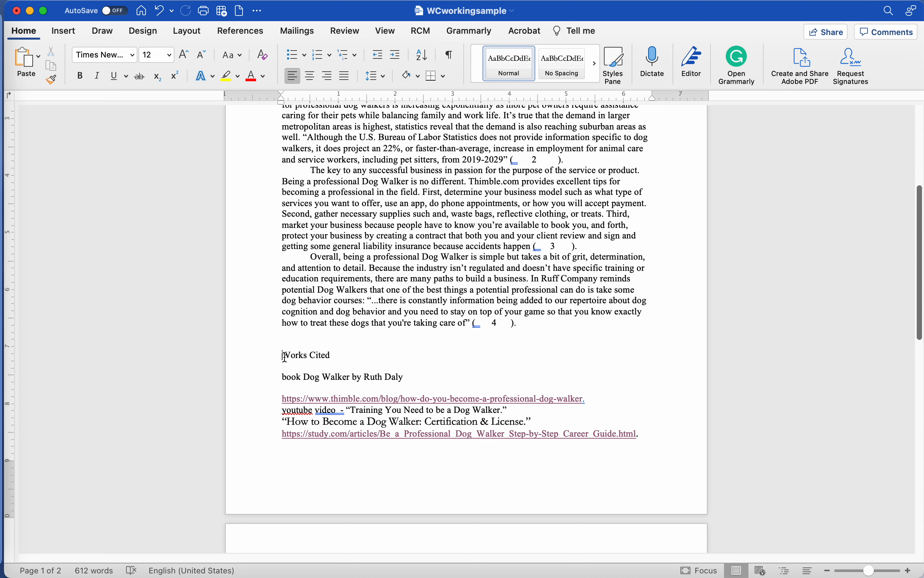
{"action": "key", "text": "Return"}
{"action": "key", "text": "Return"}
{"action": "key", "text": "Return"}
{"action": "key", "text": "Return"}
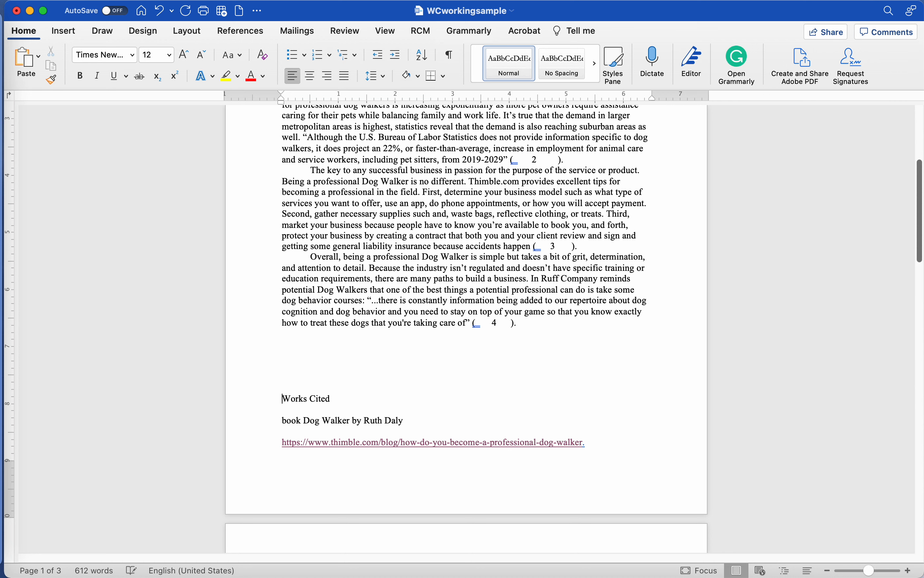
{"action": "key", "text": "Return"}
{"action": "key", "text": "Return"}
{"action": "key", "text": "Return"}
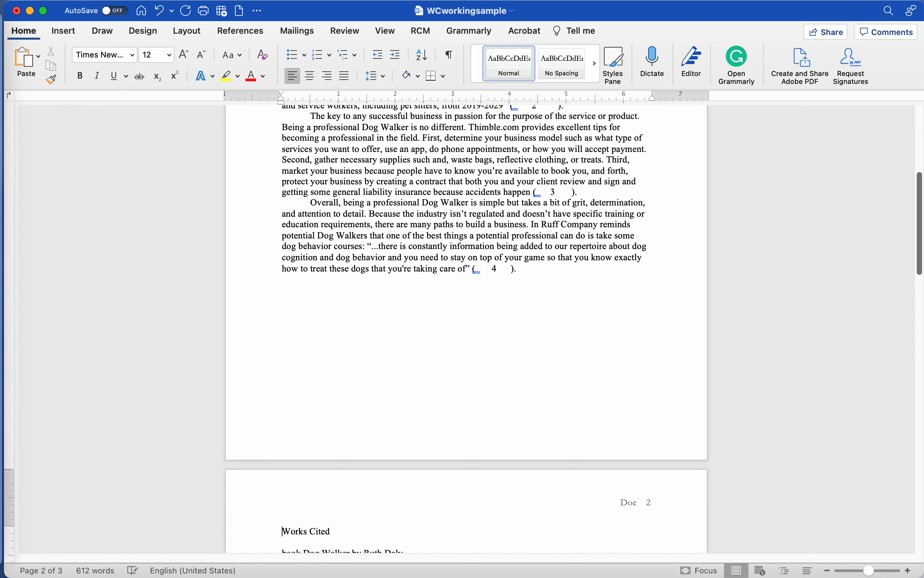
Step: Enter four short lines of filler text below the last essay paragraph and check how the Works Cited heading shifts
{"action": "left_click", "coordinate": [348, 310]}
{"action": "type", "text": "l;kidlokjhfa"}
{"action": "key", "text": "Return"}
{"action": "type", "text": "s"}
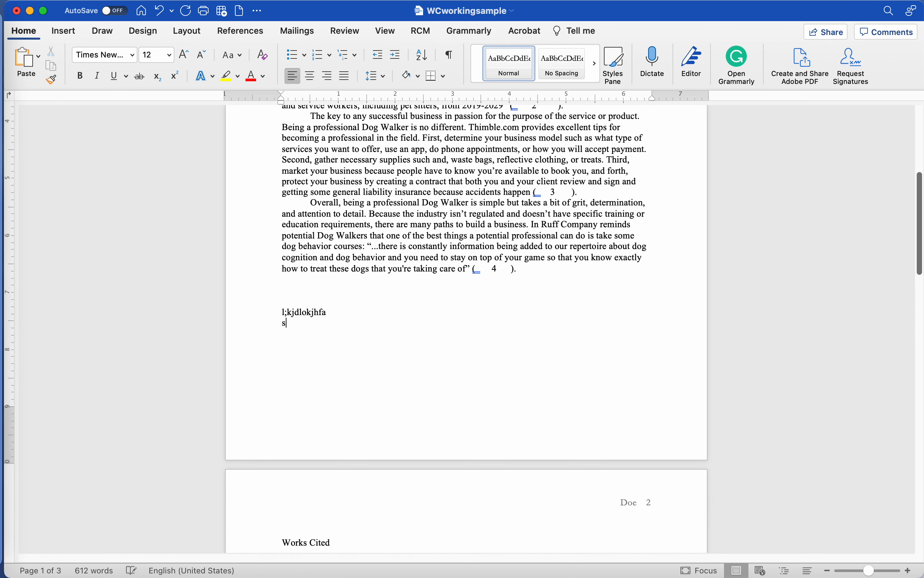
{"action": "key", "text": "Return"}
{"action": "type", "text": "asd"}
{"action": "key", "text": "Return"}
{"action": "type", "text": "pgij"}
{"action": "scroll", "coordinate": [466, 301], "scroll_direction": "down", "scroll_amount": 8}
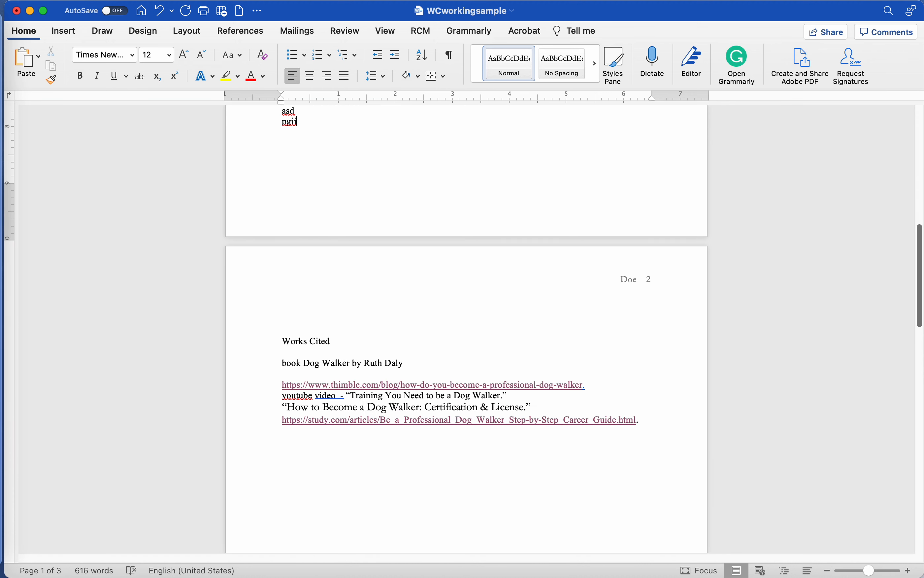
{"action": "scroll", "coordinate": [466, 302], "scroll_direction": "up", "scroll_amount": 3}
{"action": "scroll", "coordinate": [467, 302], "scroll_direction": "up", "scroll_amount": 3}
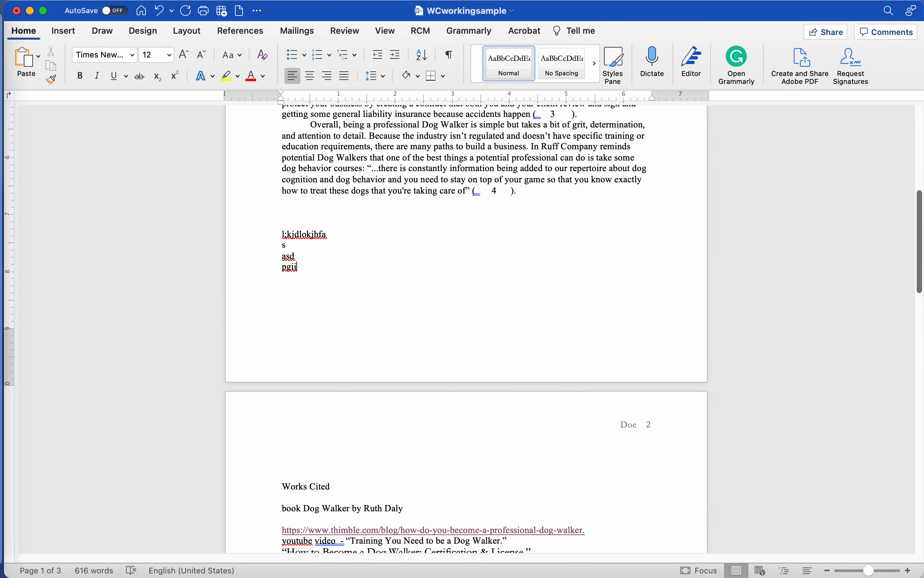
Step: Delete the added blank lines and all the filler text in front of the Works Cited heading
{"action": "left_click", "coordinate": [283, 486]}
{"action": "key", "text": "BackSpace"}
{"action": "key", "text": "BackSpace"}
{"action": "key", "text": "BackSpace"}
{"action": "key", "text": "BackSpace"}
{"action": "key", "text": "BackSpace"}
{"action": "key", "text": "BackSpace"}
{"action": "key", "text": "BackSpace"}
{"action": "key", "text": "BackSpace"}
{"action": "key", "text": "BackSpace"}
{"action": "key", "text": "BackSpace"}
{"action": "key", "text": "BackSpace"}
{"action": "key", "text": "BackSpace"}
{"action": "key", "text": "BackSpace"}
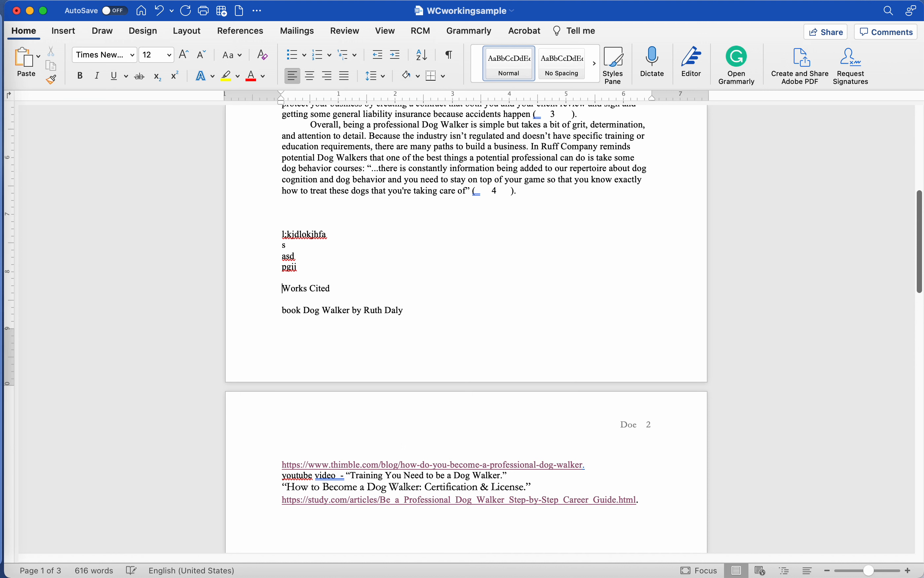
{"action": "key", "text": "BackSpace"}
{"action": "key", "text": "BackSpace"}
{"action": "key", "text": "BackSpace"}
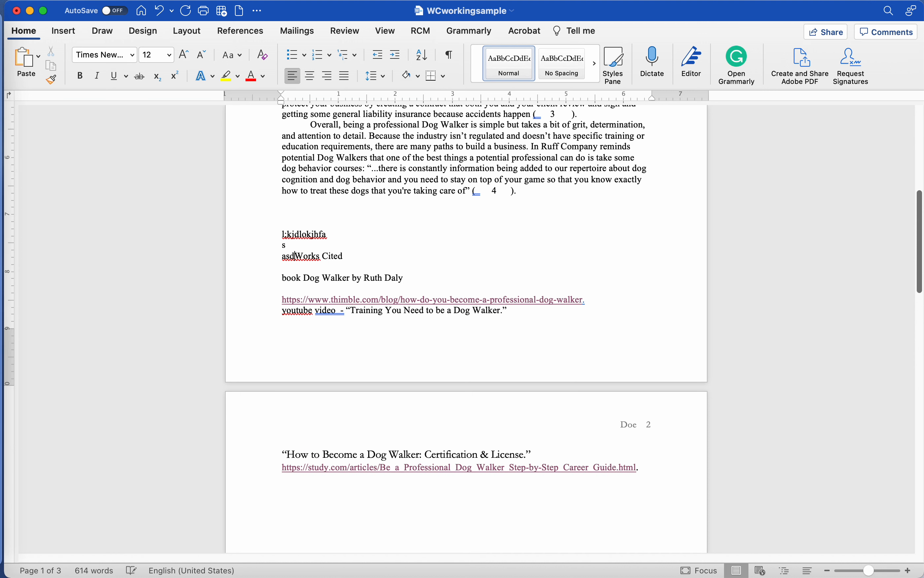
{"action": "key", "text": "BackSpace"}
{"action": "key", "text": "BackSpace"}
{"action": "key", "text": "BackSpace"}
{"action": "key", "text": "BackSpace"}
{"action": "key", "text": "BackSpace"}
{"action": "key", "text": "BackSpace"}
{"action": "key", "text": "BackSpace"}
{"action": "key", "text": "BackSpace"}
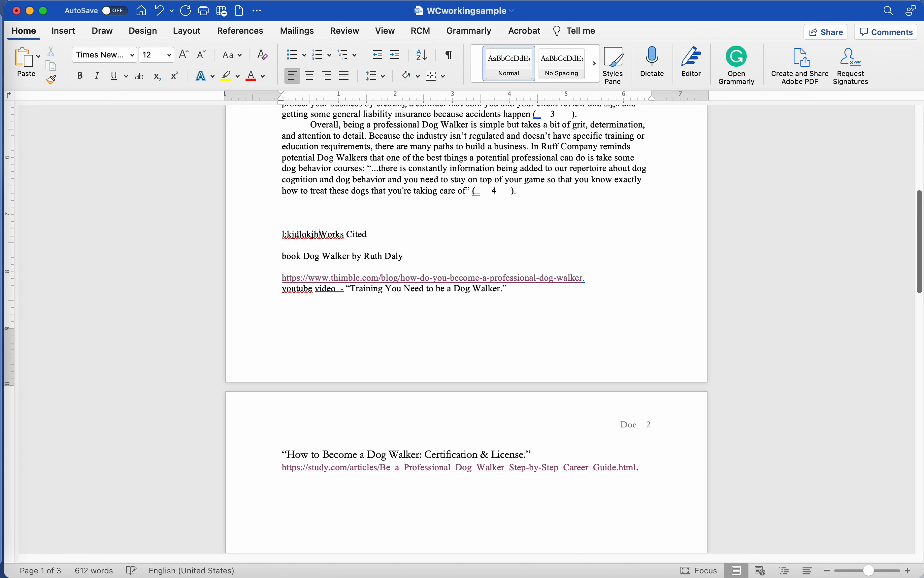
{"action": "key", "text": "BackSpace"}
{"action": "key", "text": "BackSpace"}
{"action": "key", "text": "BackSpace"}
{"action": "key", "text": "BackSpace"}
{"action": "key", "text": "BackSpace"}
{"action": "key", "text": "BackSpace"}
{"action": "key", "text": "BackSpace"}
{"action": "key", "text": "BackSpace"}
{"action": "key", "text": "BackSpace"}
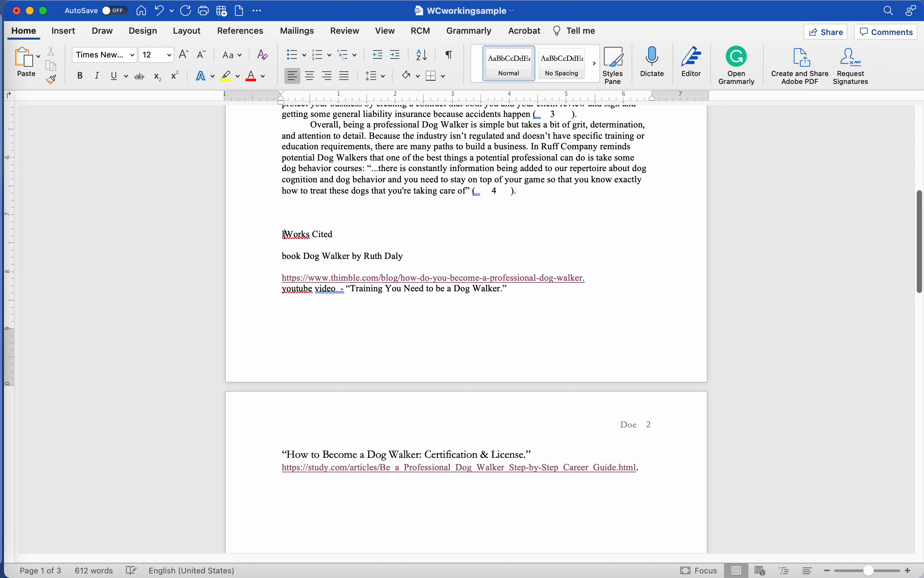
{"action": "key", "text": "BackSpace"}
Step: Insert a page break before the Works Cited heading so the source list starts on its own page
{"action": "left_click", "coordinate": [66, 32]}
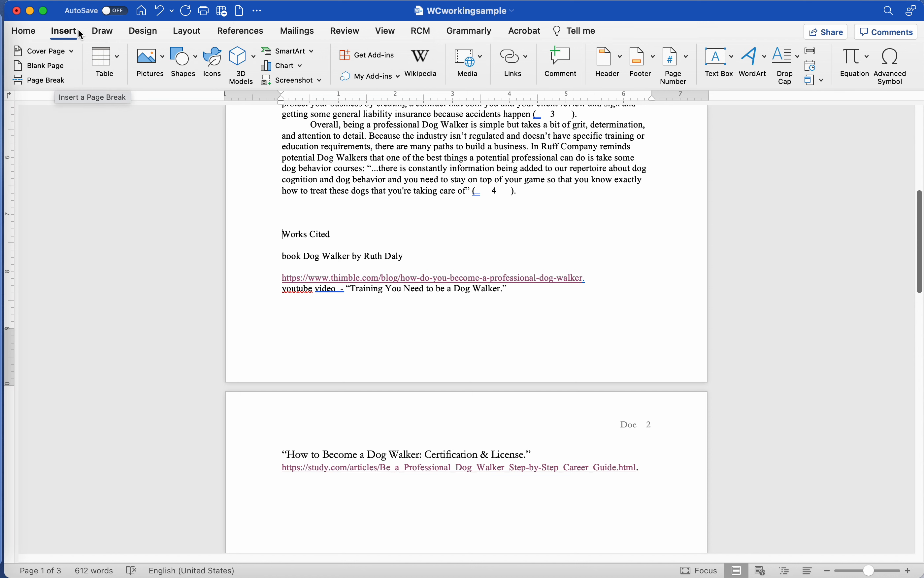
{"action": "left_click", "coordinate": [40, 80]}
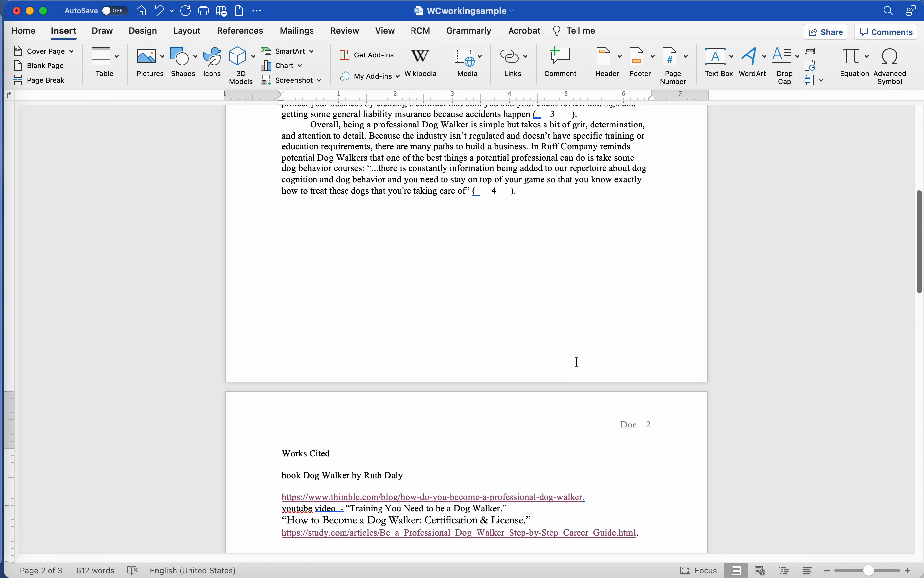
{"action": "scroll", "coordinate": [577, 363], "scroll_direction": "down", "scroll_amount": 3}
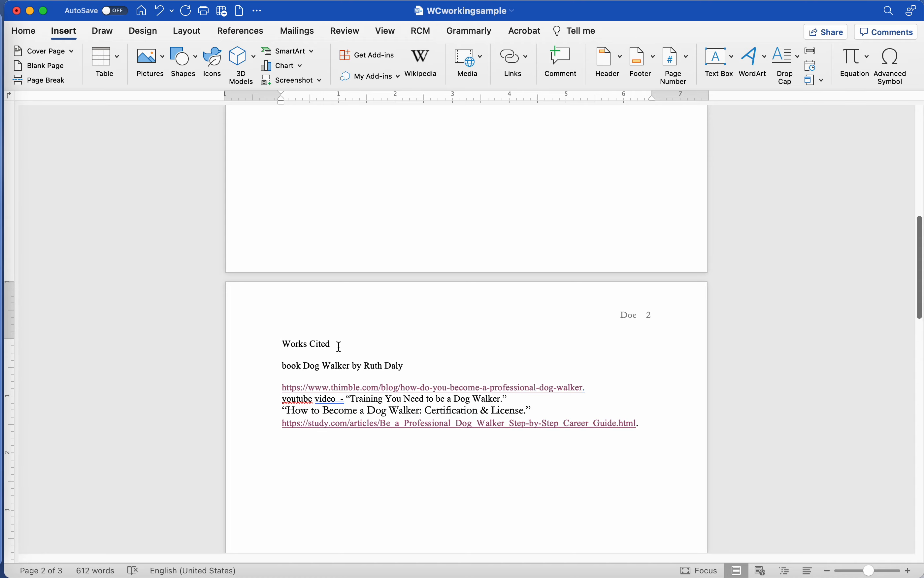
Step: Test the page break by entering seven lines of filler text below the last essay paragraph
{"action": "scroll", "coordinate": [340, 347], "scroll_direction": "up", "scroll_amount": 10}
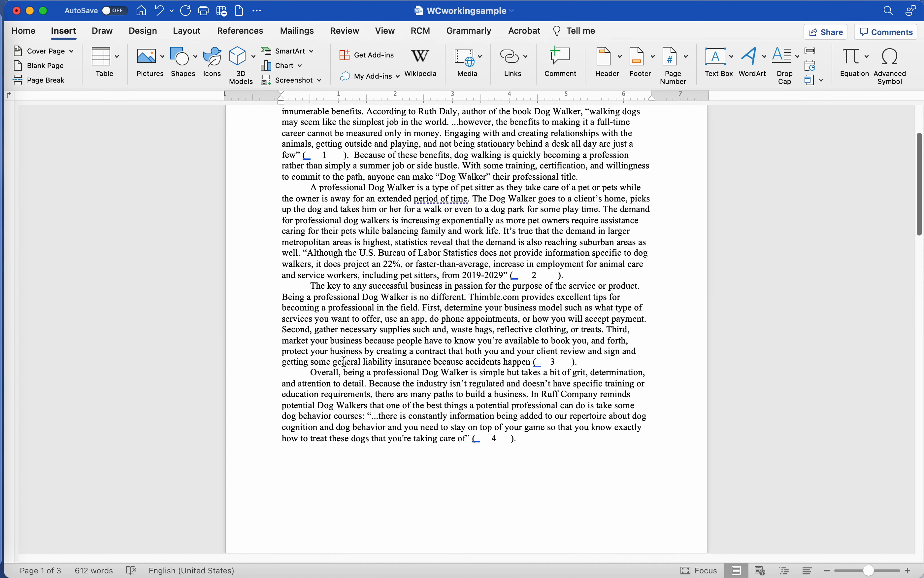
{"action": "scroll", "coordinate": [343, 362], "scroll_direction": "down", "scroll_amount": 4}
{"action": "left_click", "coordinate": [287, 329]}
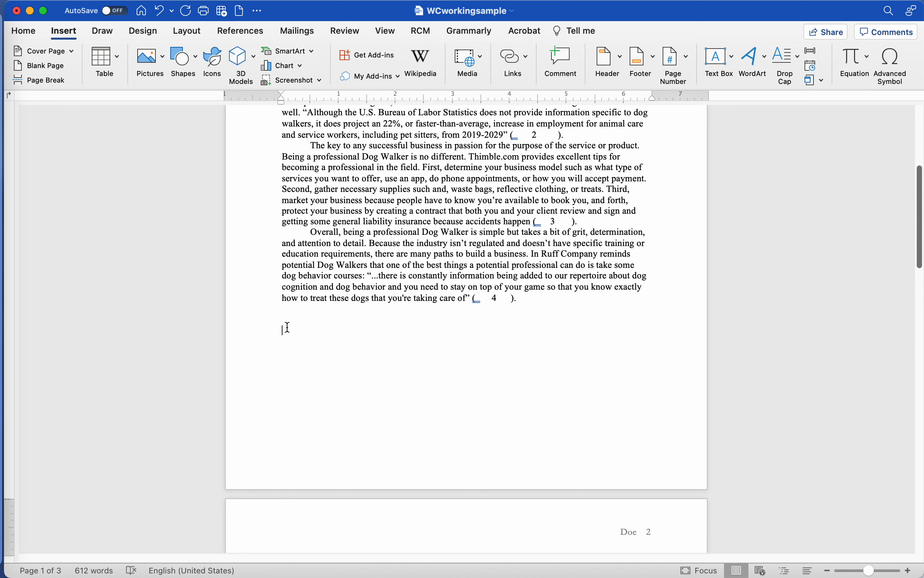
{"action": "scroll", "coordinate": [390, 445], "scroll_direction": "down", "scroll_amount": 5}
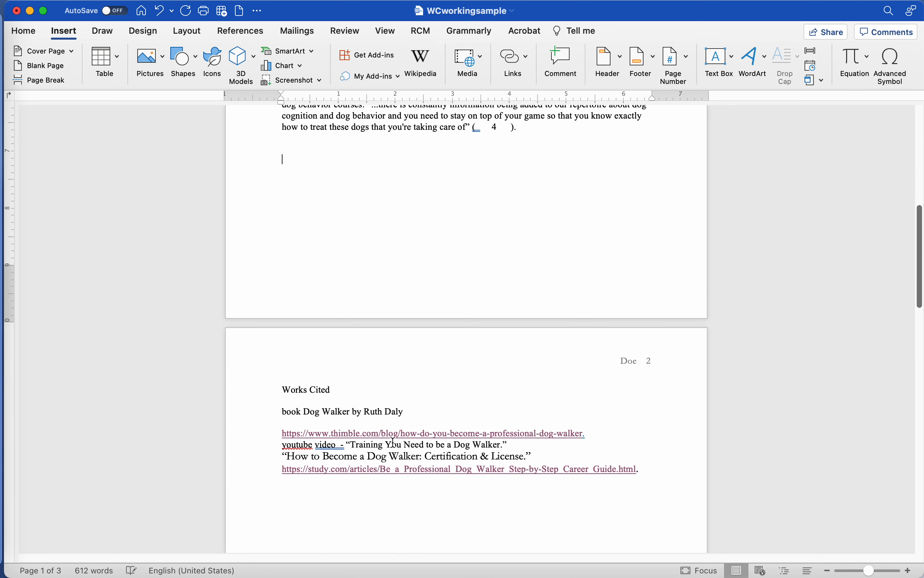
{"action": "type", "text": "lkansdlknmas"}
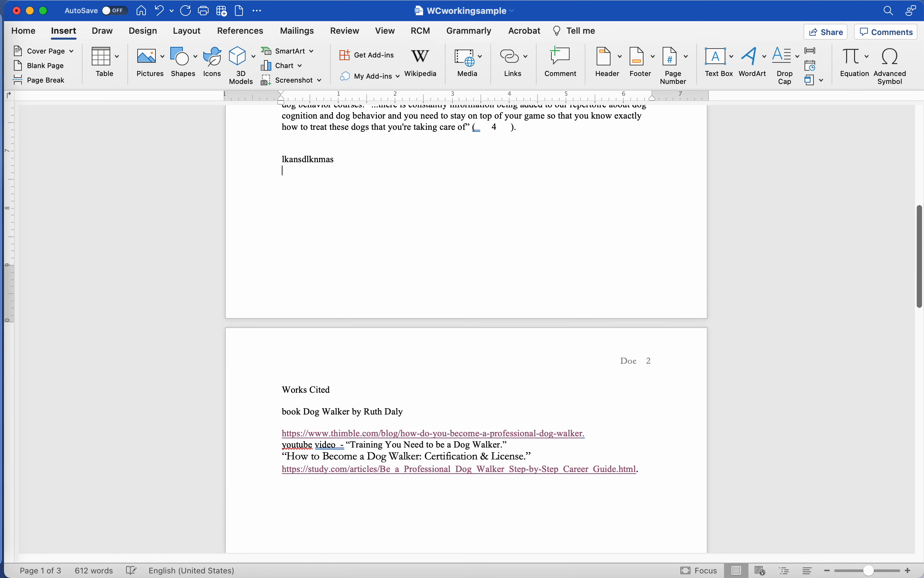
{"action": "key", "text": "Return"}
{"action": "type", "text": "a"}
{"action": "key", "text": "Return"}
{"action": "type", "text": "alkna"}
{"action": "key", "text": "Return"}
{"action": "type", "text": "dsk"}
{"action": "key", "text": "Return"}
{"action": "type", "text": "aksd"}
{"action": "key", "text": "Return"}
{"action": "type", "text": "[ksd"}
{"action": "key", "text": "Return"}
{"action": "type", "text": "["}
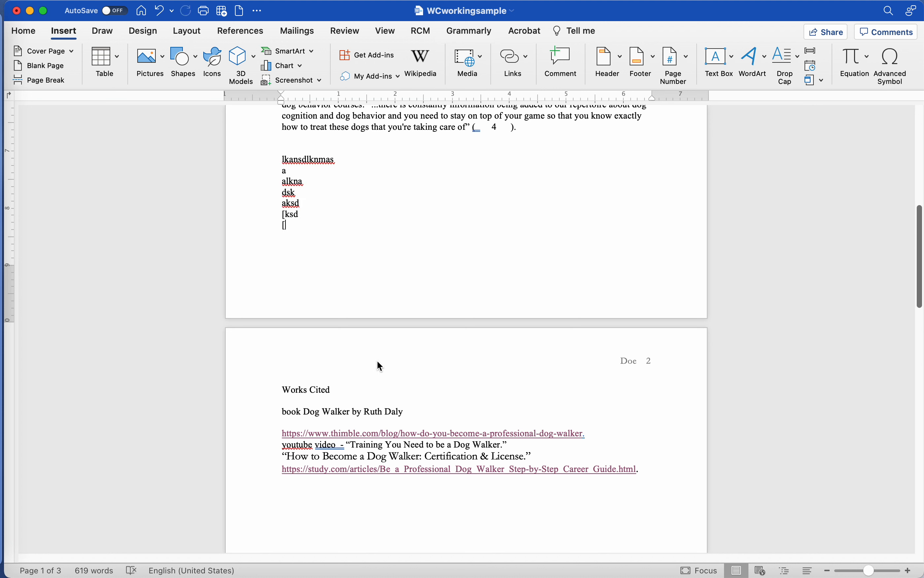
Step: Delete the seven filler lines and the extra blank lines below the last essay paragraph
{"action": "left_click_drag", "start_coordinate": [304, 229], "coordinate": [284, 159]}
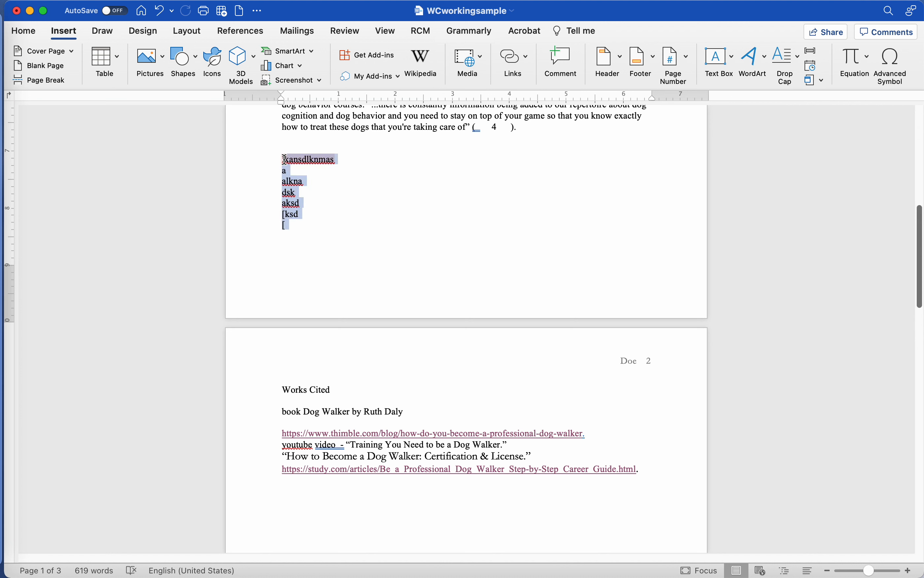
{"action": "key", "text": "BackSpace"}
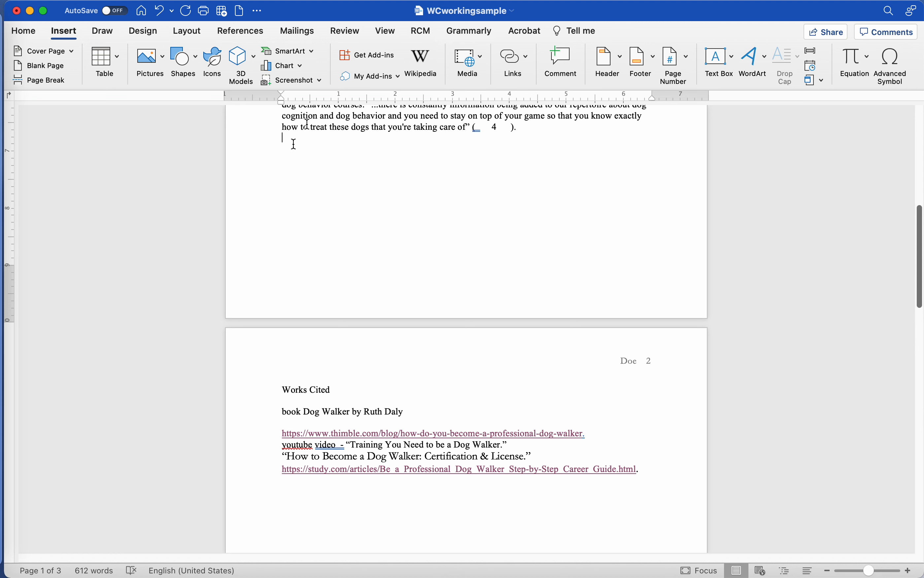
Step: Review the sources on the Works Cited page: the book, the Thimble link, the YouTube video and the dog walker certification article
{"action": "scroll", "coordinate": [496, 376], "scroll_direction": "down", "scroll_amount": 4}
{"action": "scroll", "coordinate": [495, 370], "scroll_direction": "down", "scroll_amount": 2}
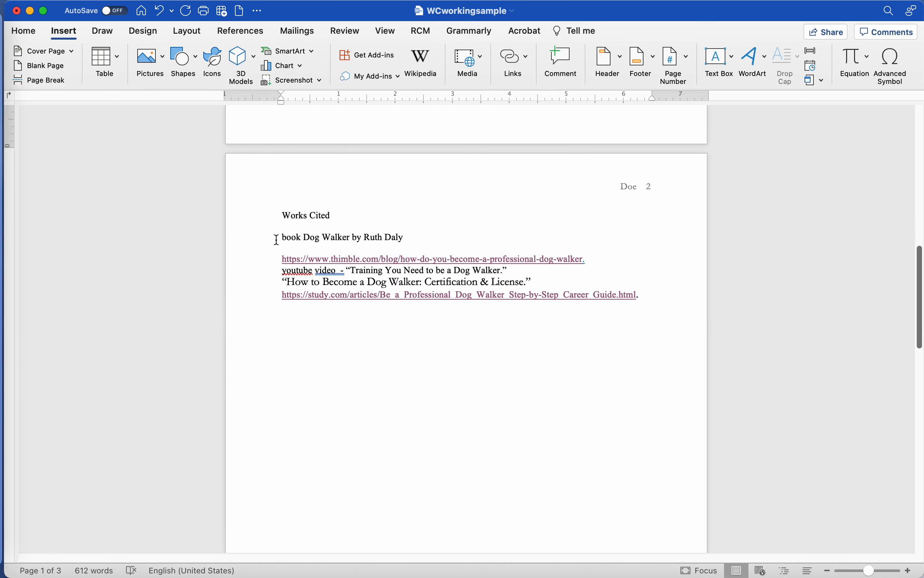
{"action": "left_click_drag", "start_coordinate": [283, 239], "coordinate": [330, 295]}
{"action": "left_click", "coordinate": [342, 374]}
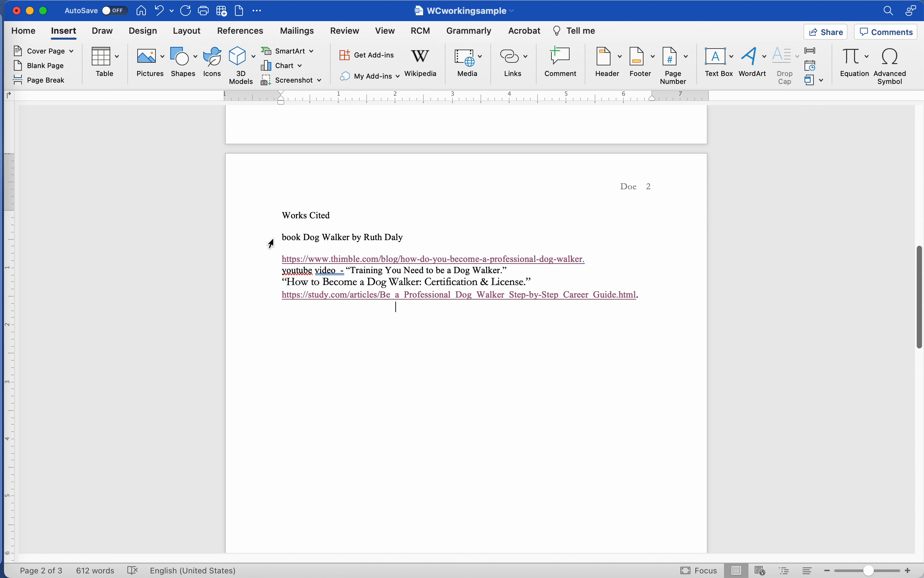
{"action": "left_click", "coordinate": [274, 241]}
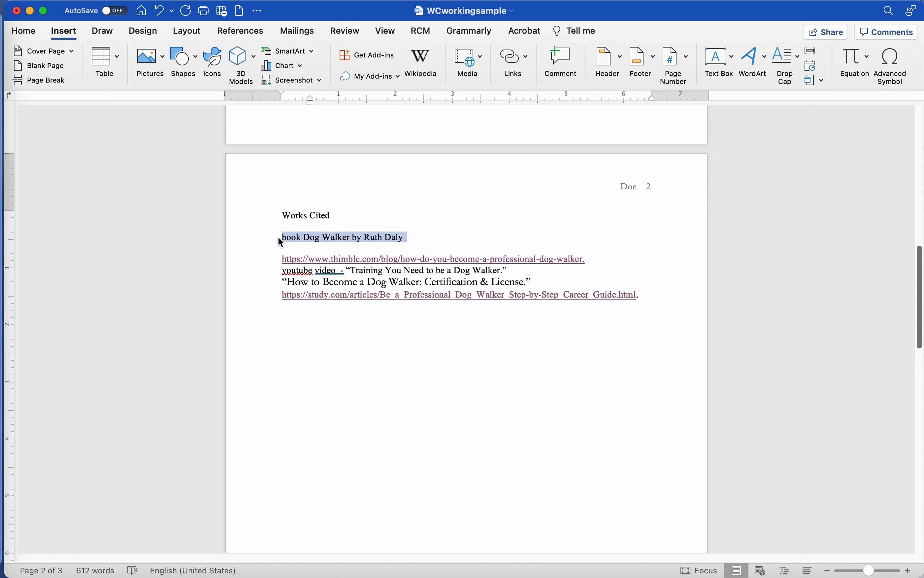
{"action": "left_click", "coordinate": [265, 261]}
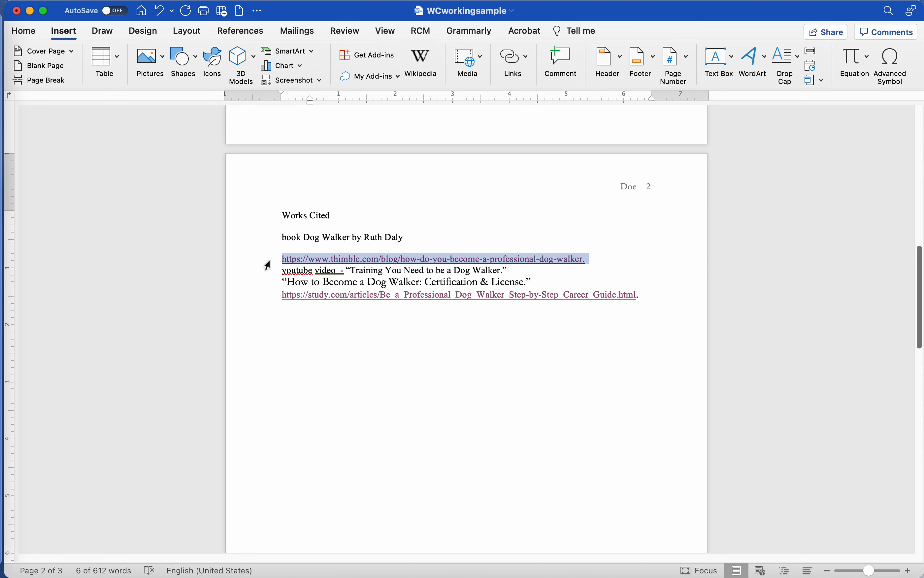
{"action": "left_click", "coordinate": [270, 281]}
{"action": "right_click", "coordinate": [285, 270]}
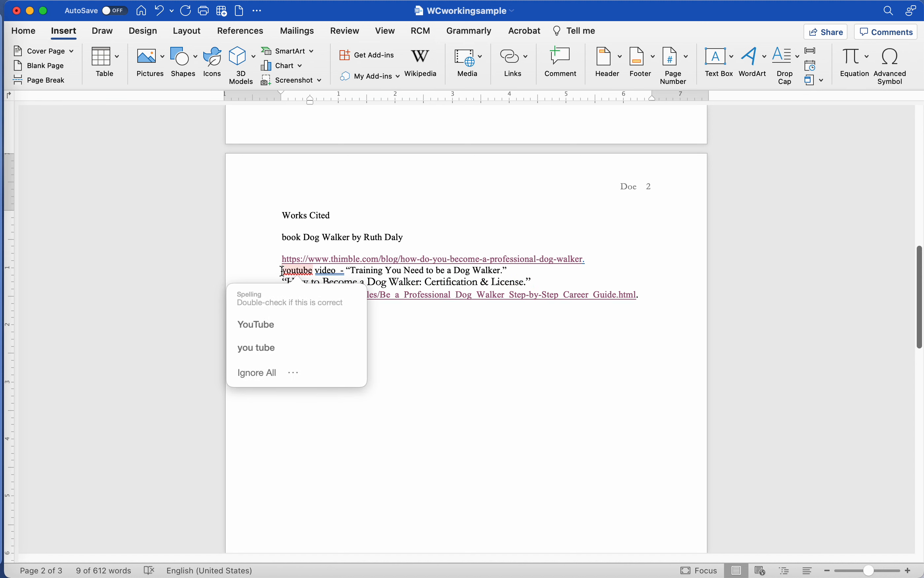
{"action": "left_click", "coordinate": [407, 272]}
{"action": "left_click_drag", "start_coordinate": [520, 269], "coordinate": [658, 304]}
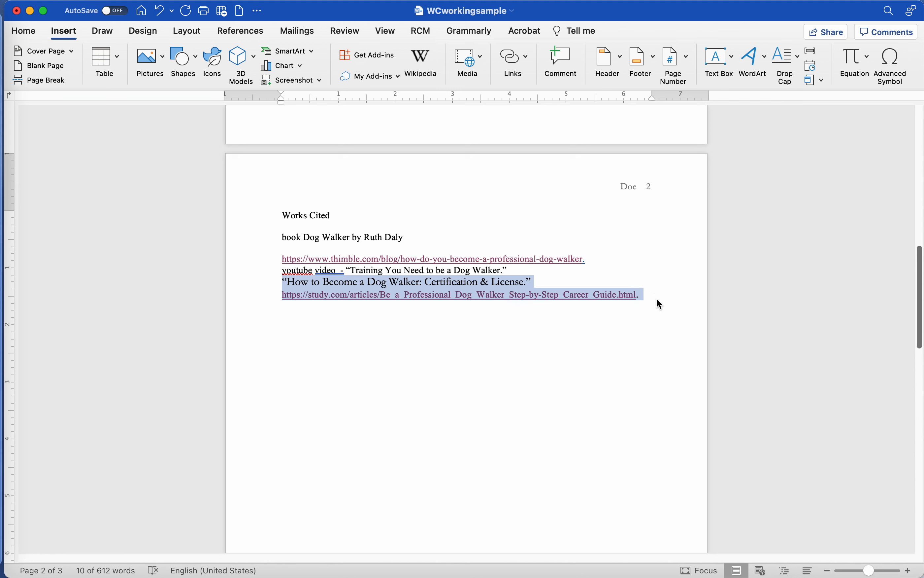
{"action": "left_click", "coordinate": [309, 367]}
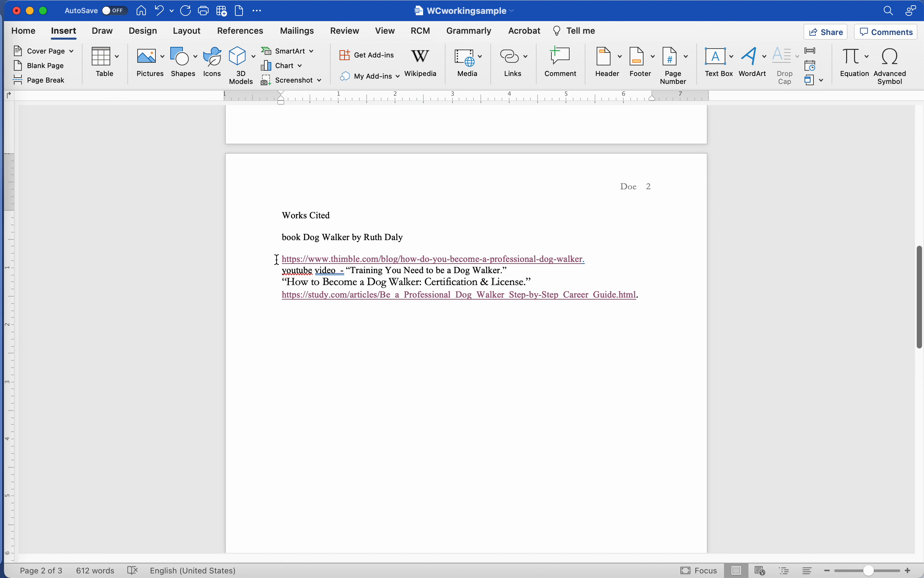
{"action": "left_click", "coordinate": [280, 237]}
Step: Check the web page of the "How to Become a Dog Walker: Certification & License" article, close it and return to the Works Cited document
{"action": "left_click", "coordinate": [280, 296]}
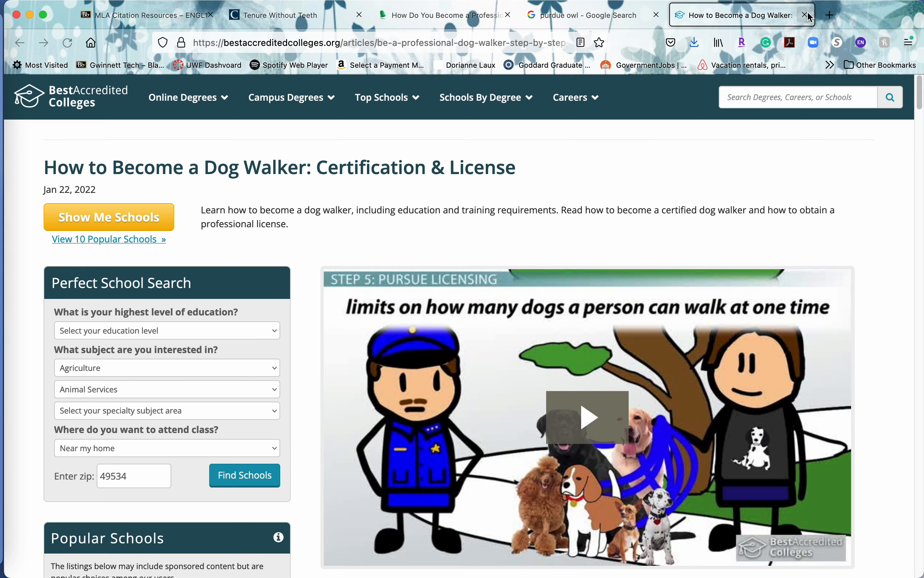
{"action": "left_click", "coordinate": [805, 15]}
{"action": "left_click", "coordinate": [30, 14]}
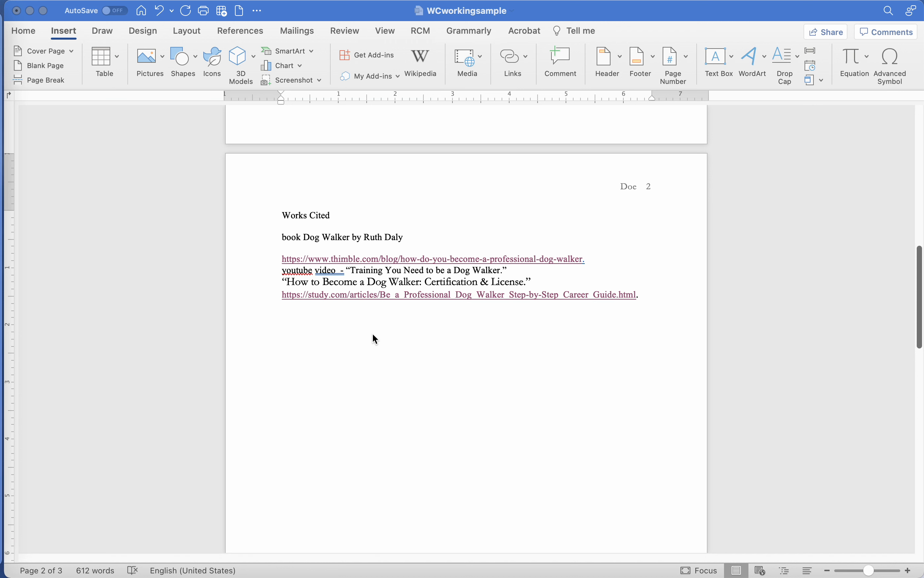
Step: Insert a line break before the YouTube video entry and another before the "How to Become a Dog Walker: Certification & License" entry
{"action": "left_click", "coordinate": [285, 238]}
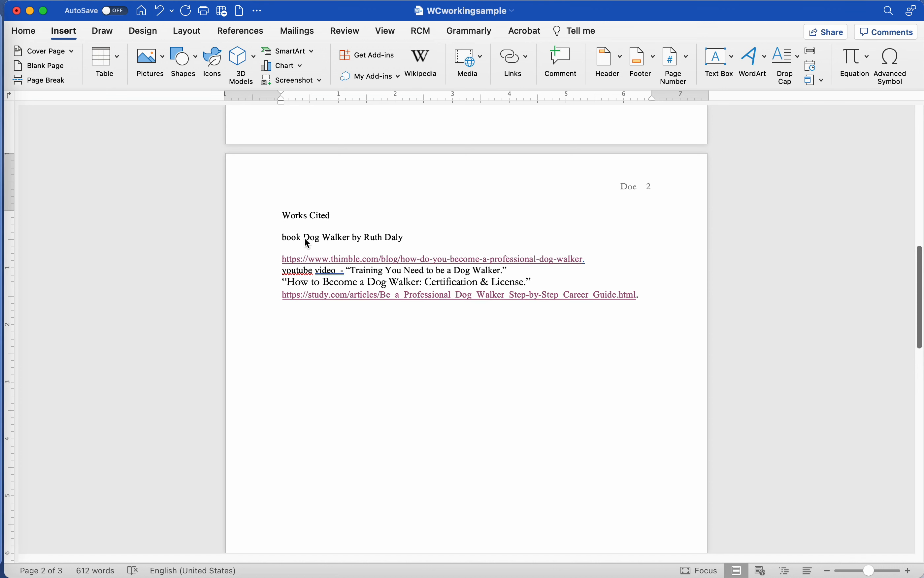
{"action": "left_click_drag", "start_coordinate": [283, 241], "coordinate": [443, 403]}
{"action": "left_click", "coordinate": [394, 400]}
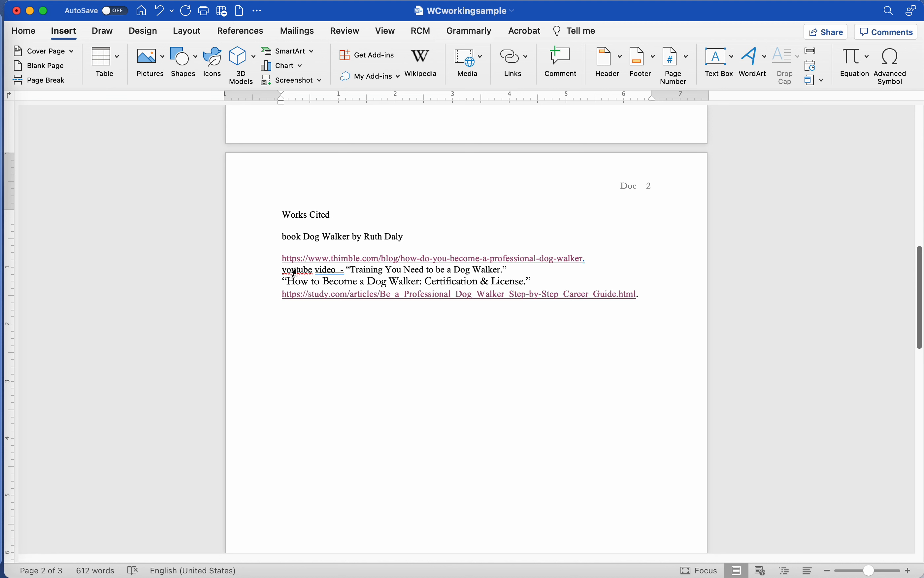
{"action": "right_click", "coordinate": [282, 273]}
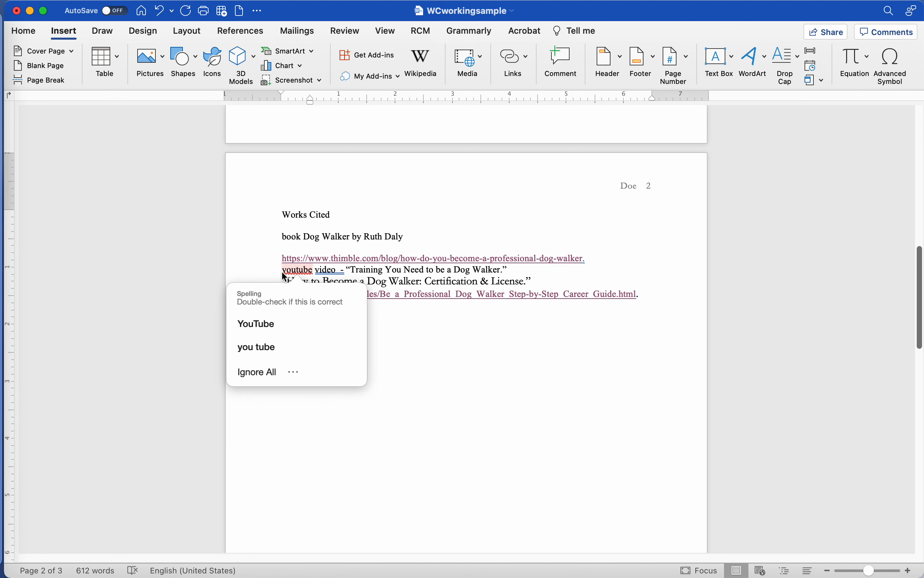
{"action": "key", "text": "Return"}
{"action": "key", "text": "Down"}
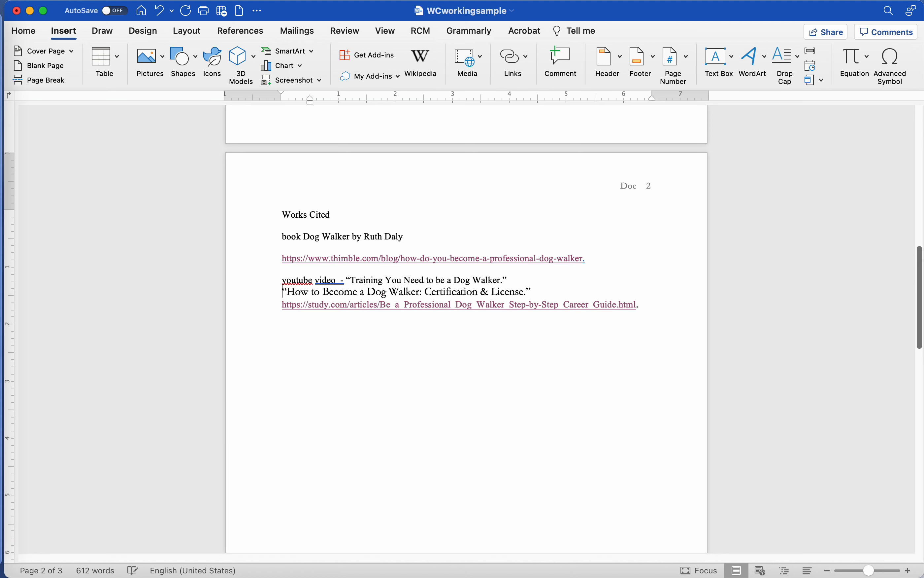
{"action": "key", "text": "Return"}
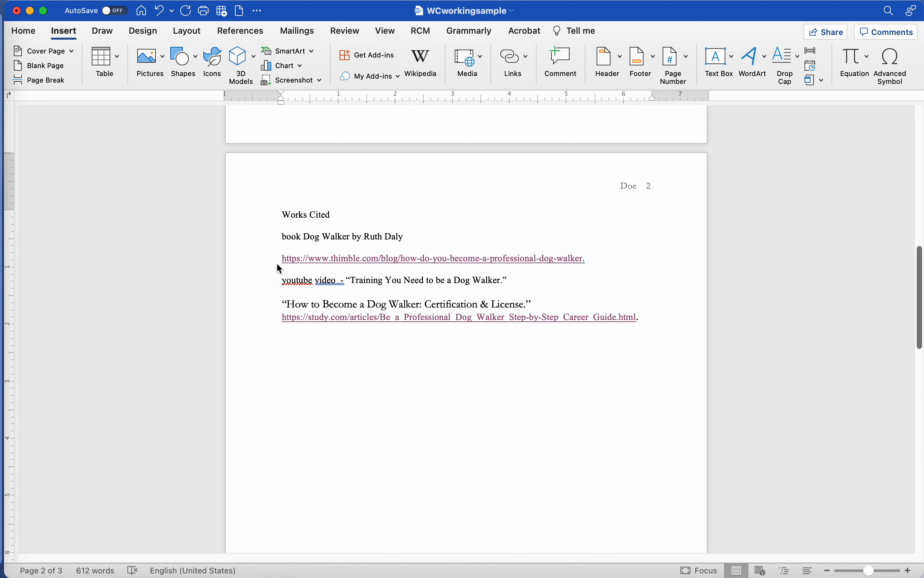
Step: Switch to Firefox and examine the Thimble article "How Do You Become a Professional Dog Walker?" for its title and other citation details
{"action": "left_click_drag", "start_coordinate": [274, 262], "coordinate": [596, 272]}
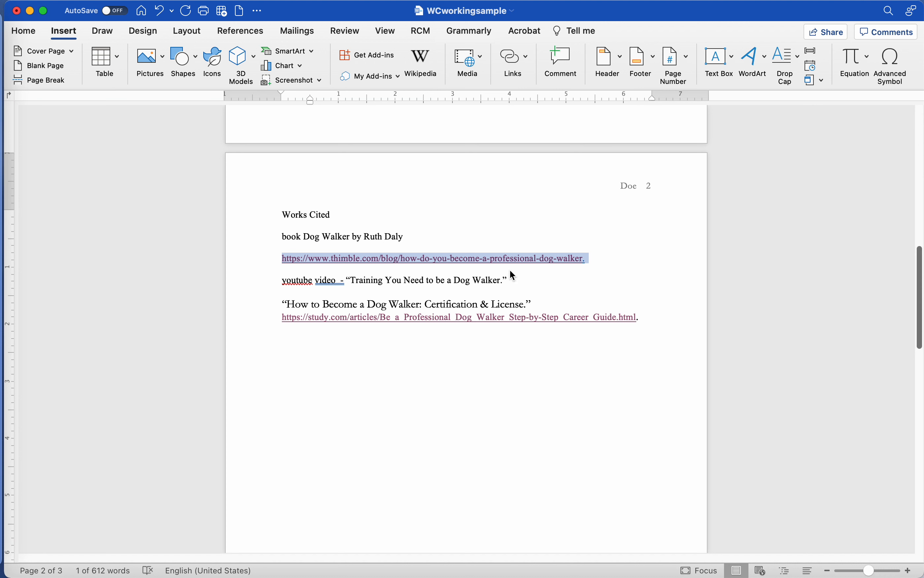
{"action": "left_click", "coordinate": [542, 280]}
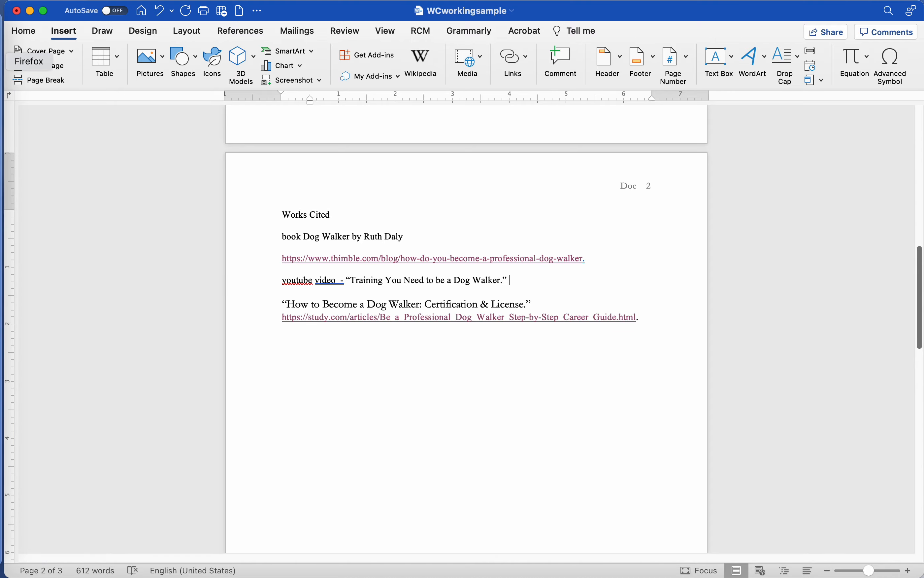
{"action": "left_click", "coordinate": [5, 61]}
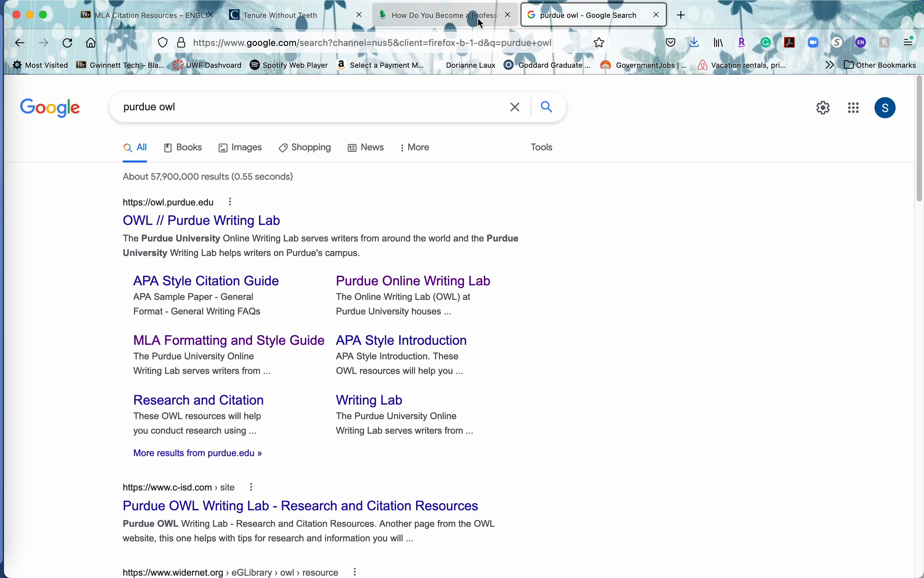
{"action": "left_click", "coordinate": [478, 18]}
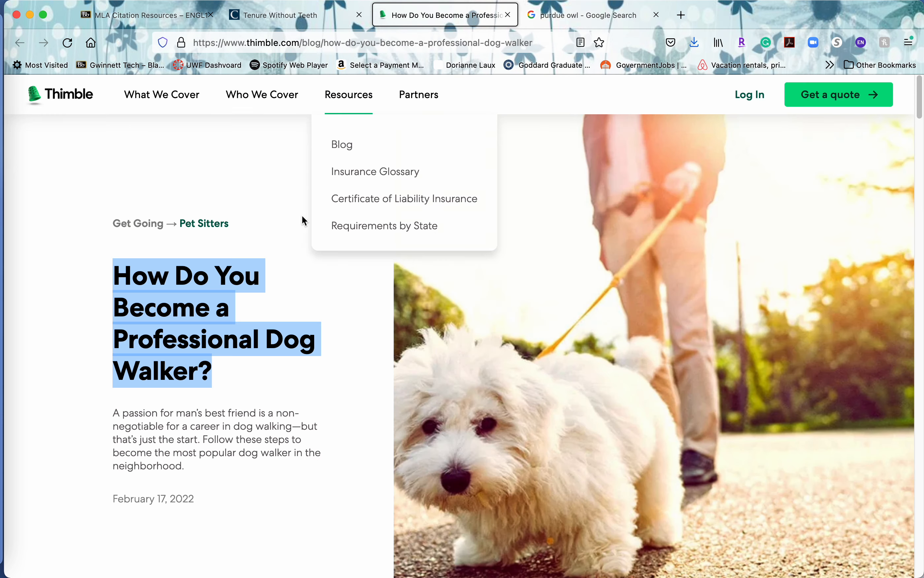
{"action": "left_click", "coordinate": [345, 409]}
{"action": "scroll", "coordinate": [326, 376], "scroll_direction": "down", "scroll_amount": 3}
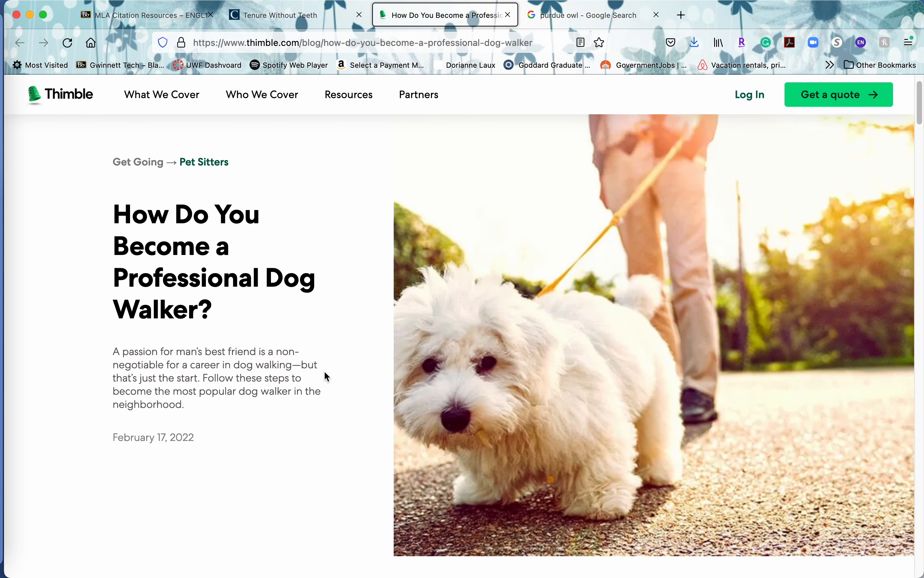
{"action": "scroll", "coordinate": [325, 373], "scroll_direction": "down", "scroll_amount": 10}
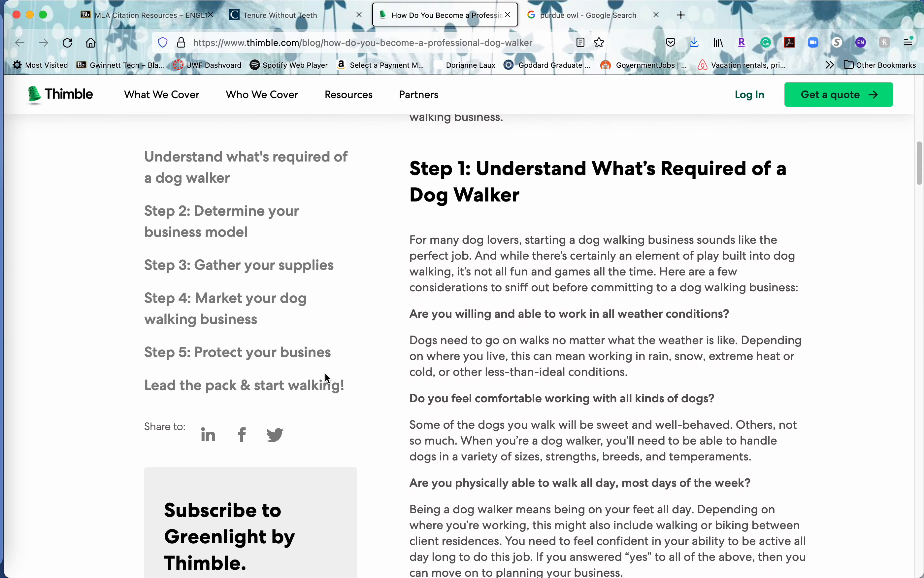
{"action": "scroll", "coordinate": [326, 373], "scroll_direction": "up", "scroll_amount": 15}
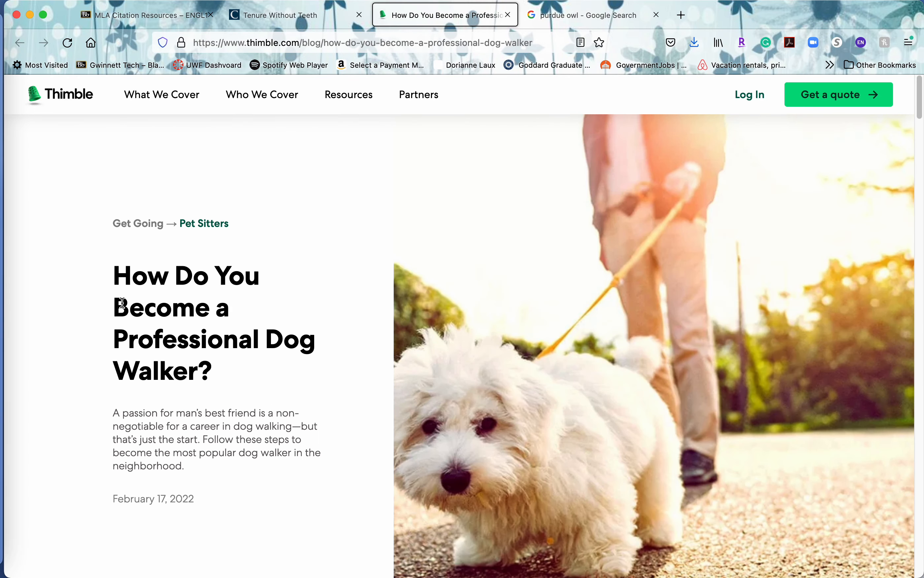
{"action": "left_click", "coordinate": [115, 270]}
{"action": "left_click_drag", "start_coordinate": [311, 339], "coordinate": [335, 384]}
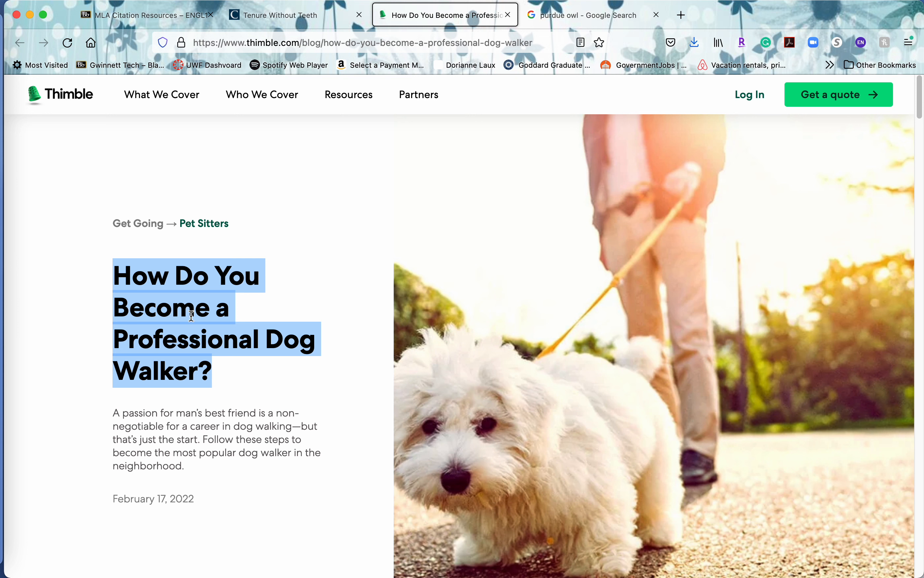
Step: Open Purdue OWL's MLA Formatting and Style Guide from the "purdue owl" Google search results
{"action": "left_click", "coordinate": [581, 18]}
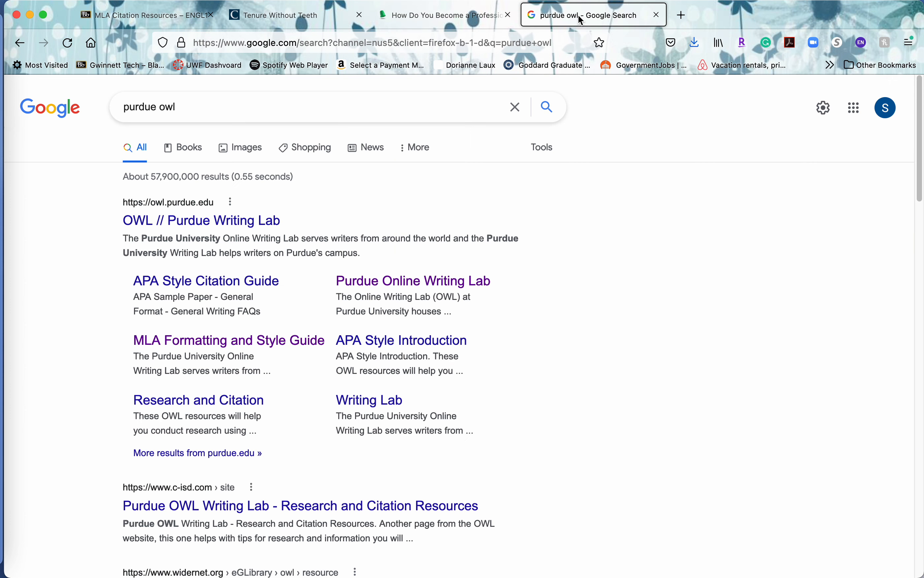
{"action": "left_click", "coordinate": [205, 341]}
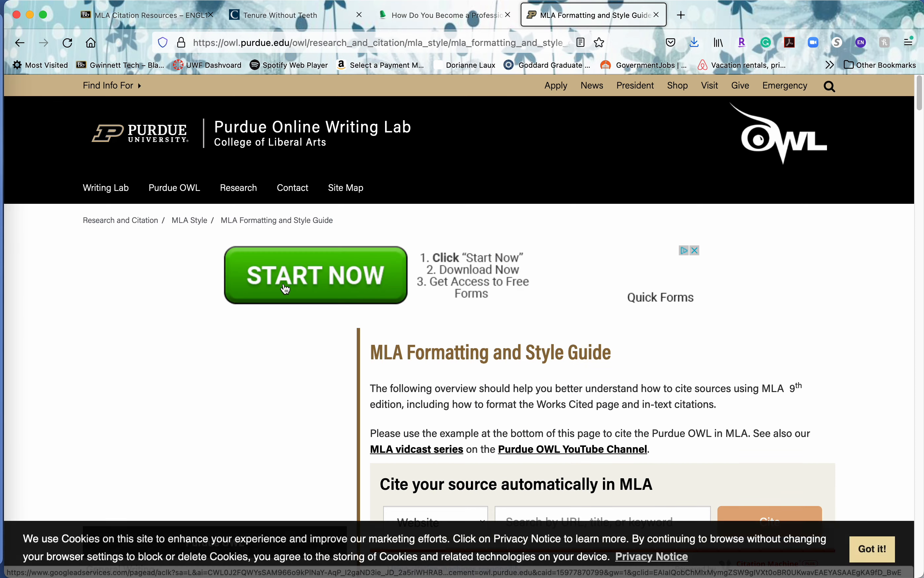
{"action": "left_click", "coordinate": [15, 43]}
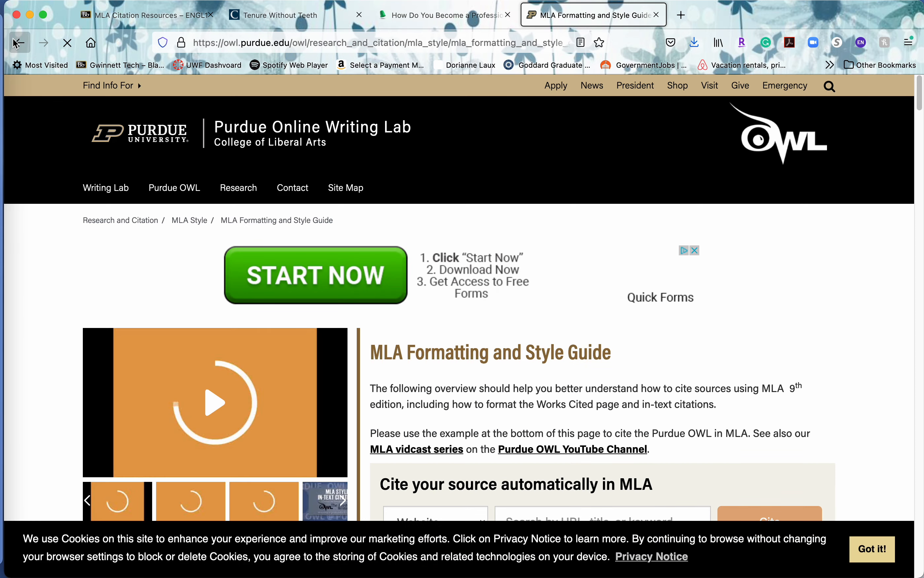
{"action": "left_click", "coordinate": [16, 44]}
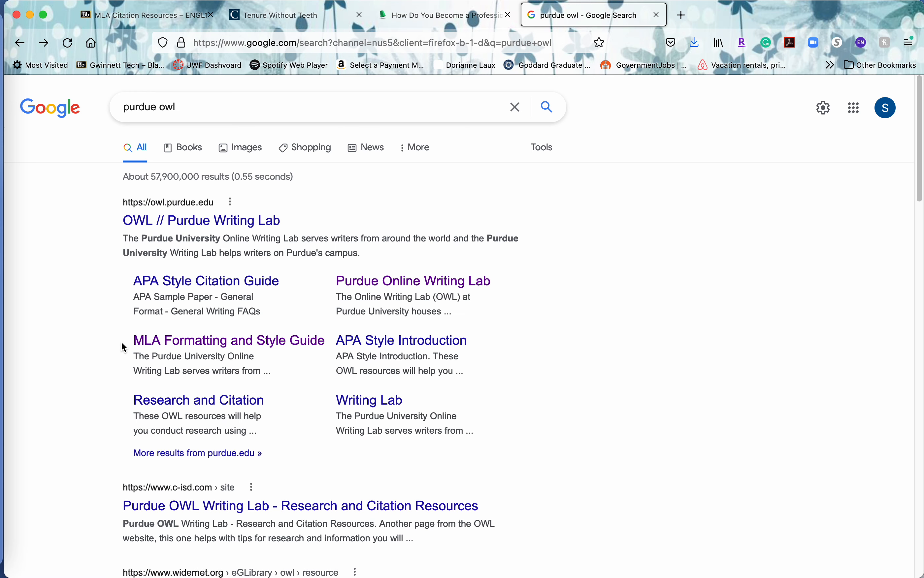
{"action": "left_click", "coordinate": [192, 341]}
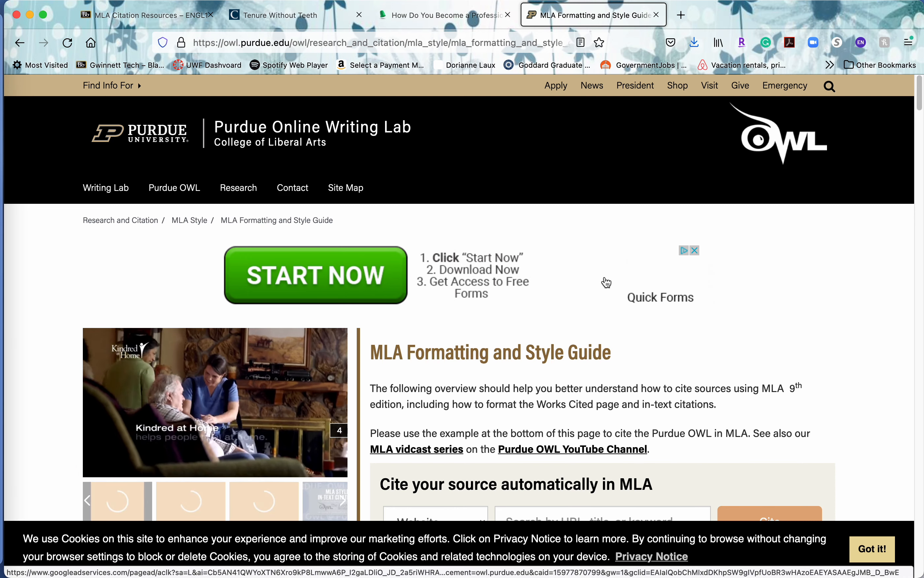
Step: Examine the "Cite your source automatically in MLA" tool on the MLA Formatting and Style Guide page
{"action": "scroll", "coordinate": [604, 281], "scroll_direction": "down", "scroll_amount": 5}
{"action": "scroll", "coordinate": [604, 277], "scroll_direction": "down", "scroll_amount": 5}
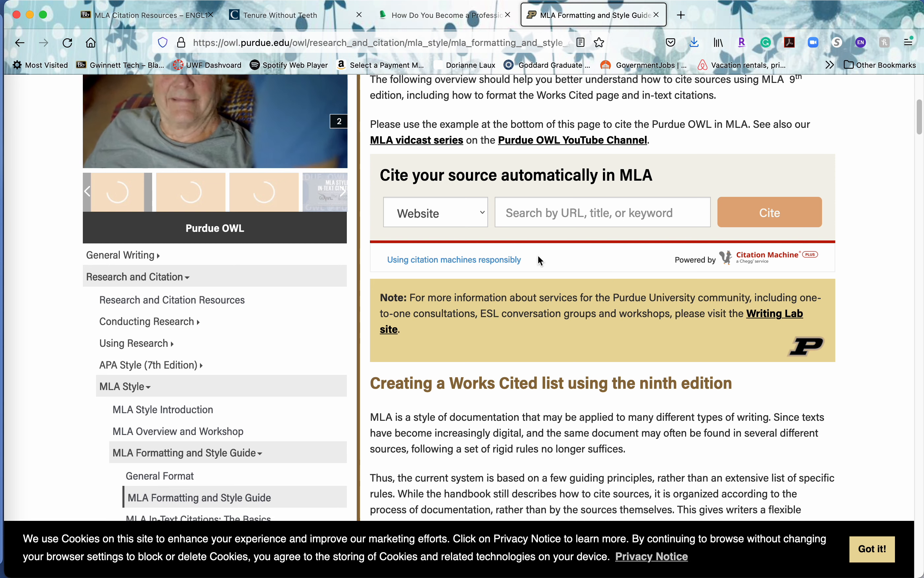
{"action": "scroll", "coordinate": [538, 256], "scroll_direction": "down", "scroll_amount": 1}
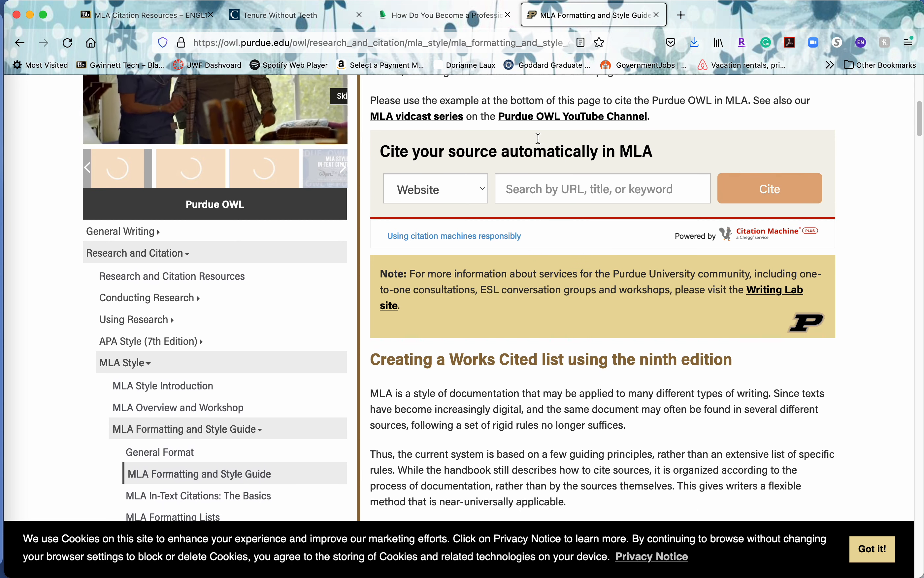
{"action": "left_click_drag", "start_coordinate": [381, 157], "coordinate": [771, 234]}
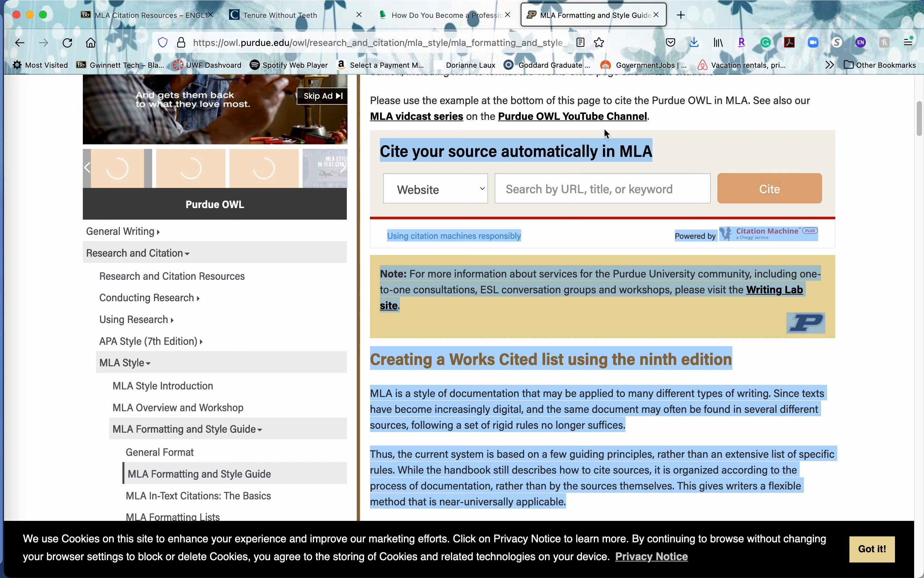
{"action": "left_click", "coordinate": [882, 202]}
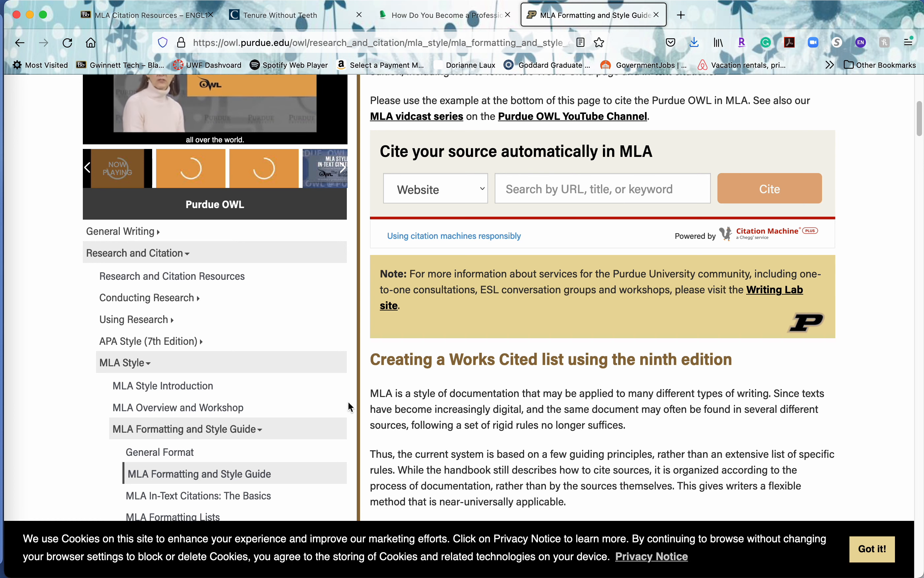
Step: Dismiss the floating video and examine the guide's list of MLA topics and the core elements for Works Cited entries
{"action": "scroll", "coordinate": [559, 380], "scroll_direction": "down", "scroll_amount": 5}
{"action": "scroll", "coordinate": [558, 380], "scroll_direction": "down", "scroll_amount": 2}
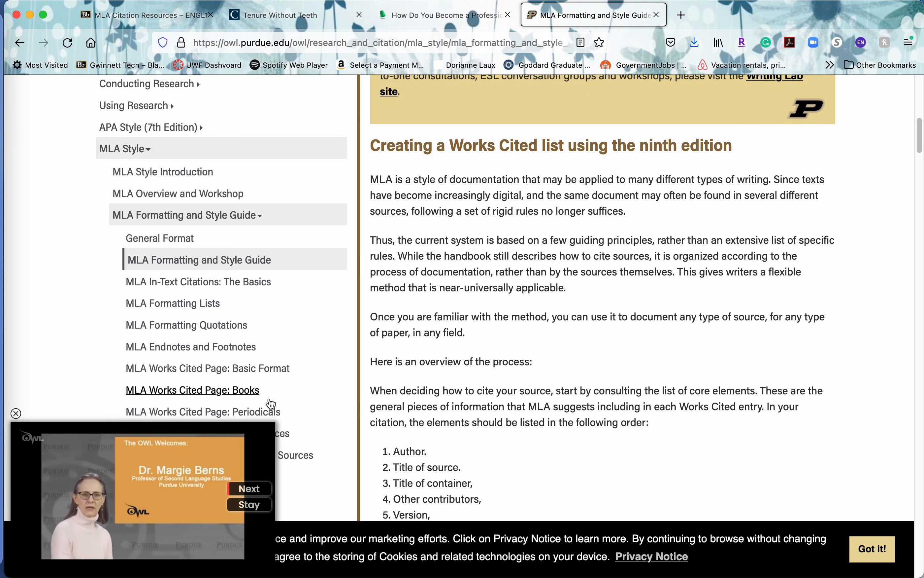
{"action": "left_click", "coordinate": [17, 413]}
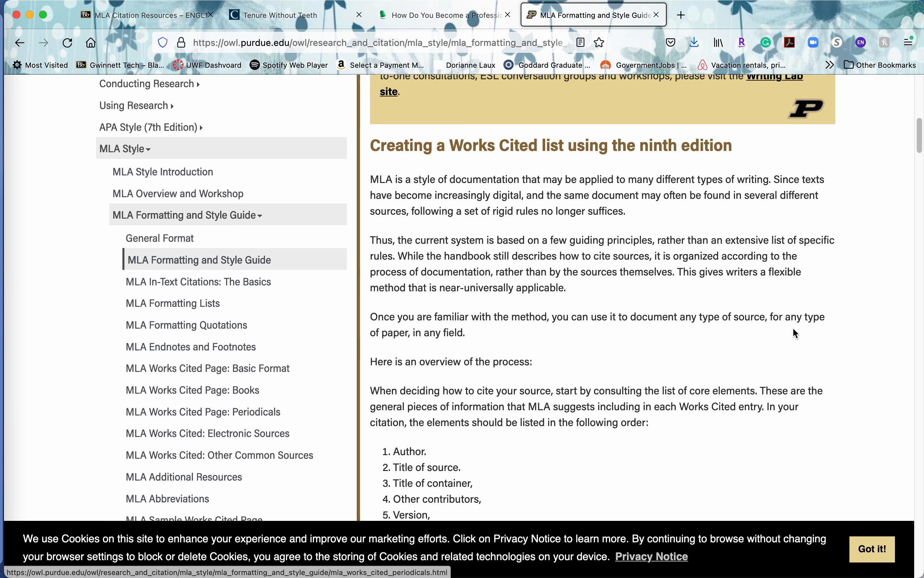
{"action": "scroll", "coordinate": [558, 308], "scroll_direction": "down", "scroll_amount": 2}
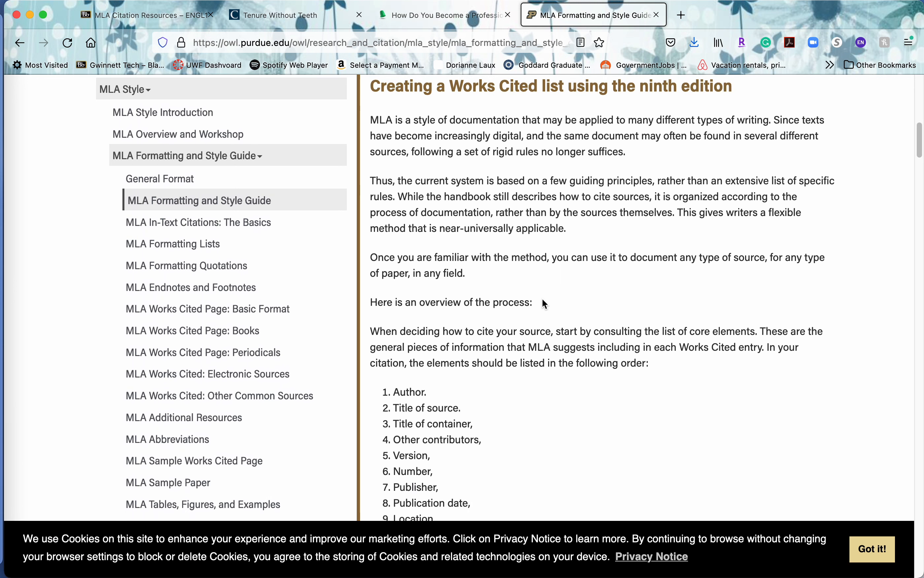
{"action": "scroll", "coordinate": [542, 299], "scroll_direction": "down", "scroll_amount": 1}
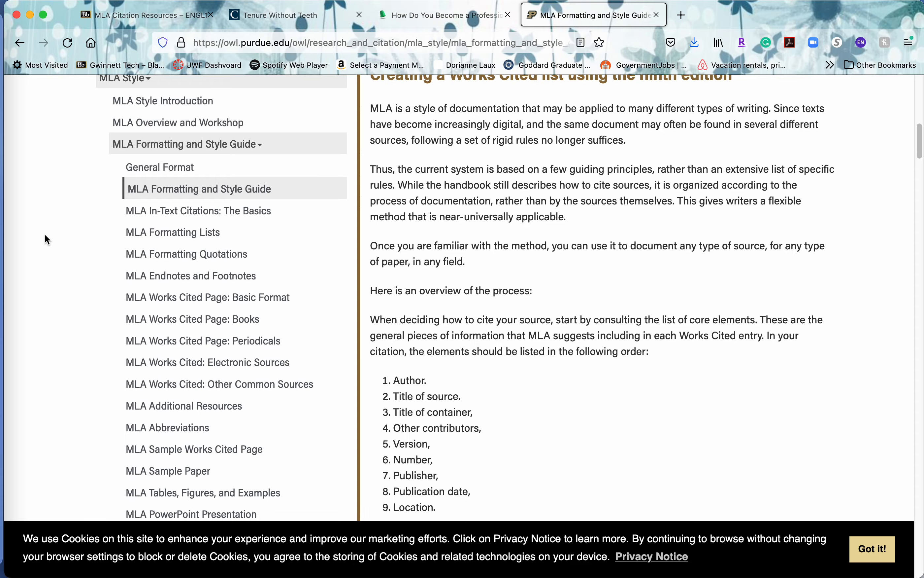
Step: Examine the guide's core elements, its author and title-of-source examples, and the list of MLA Works Cited topics
{"action": "scroll", "coordinate": [44, 235], "scroll_direction": "up", "scroll_amount": 3}
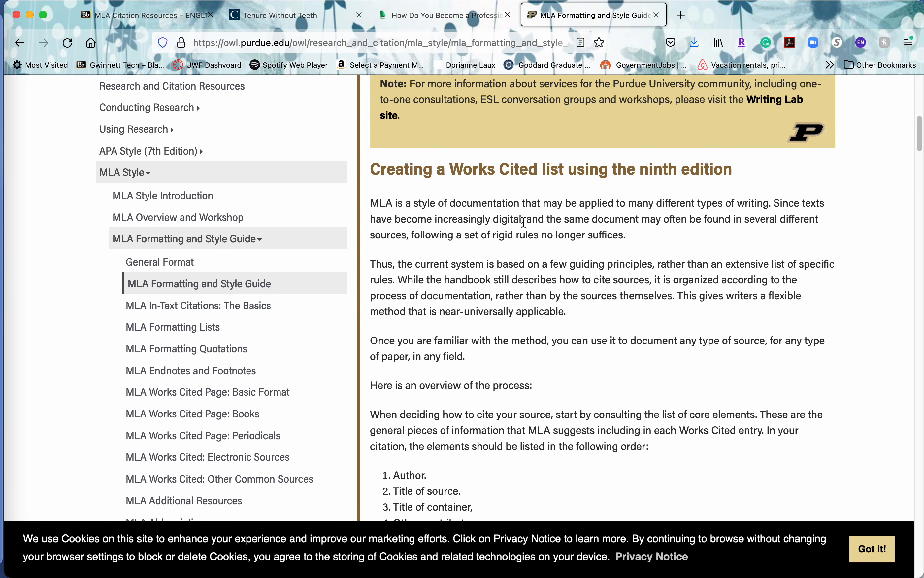
{"action": "scroll", "coordinate": [555, 291], "scroll_direction": "down", "scroll_amount": 5}
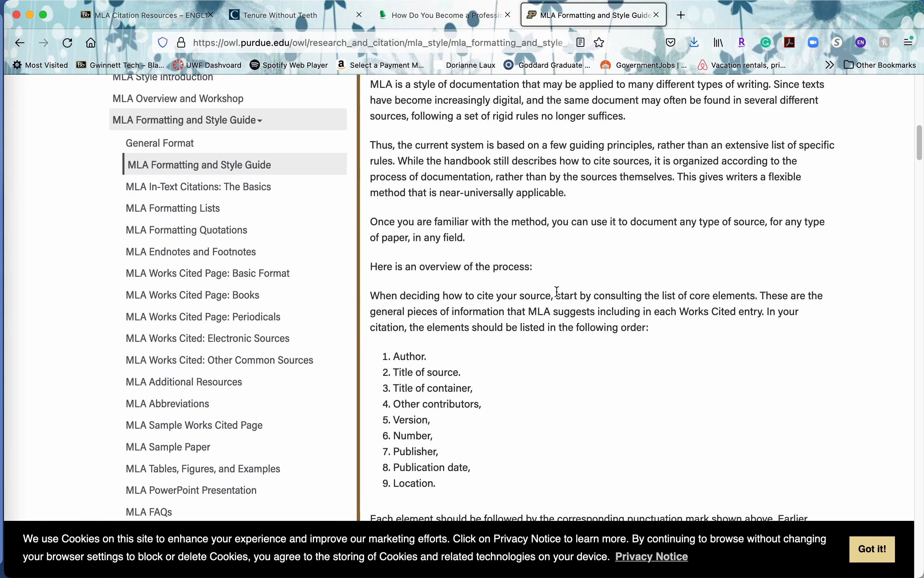
{"action": "scroll", "coordinate": [557, 291], "scroll_direction": "down", "scroll_amount": 15}
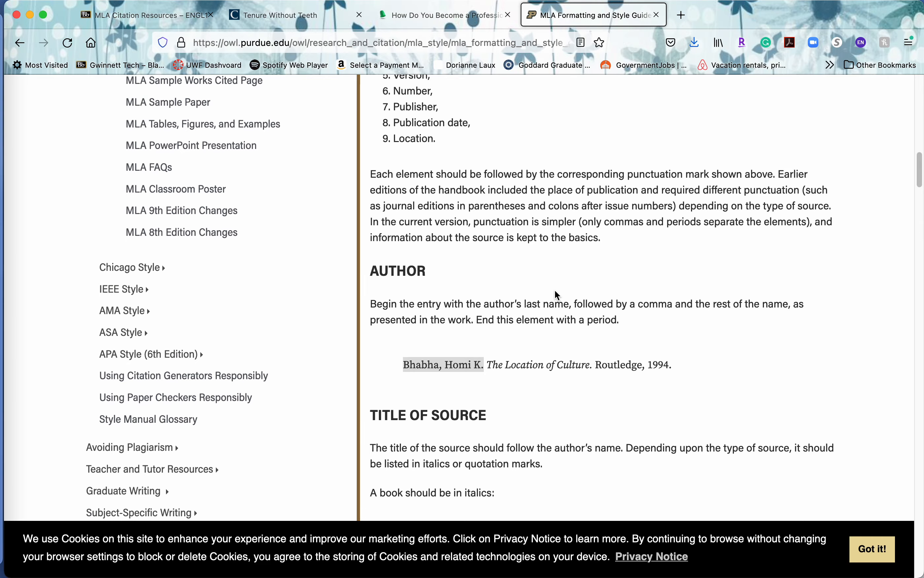
{"action": "scroll", "coordinate": [556, 292], "scroll_direction": "down", "scroll_amount": 10}
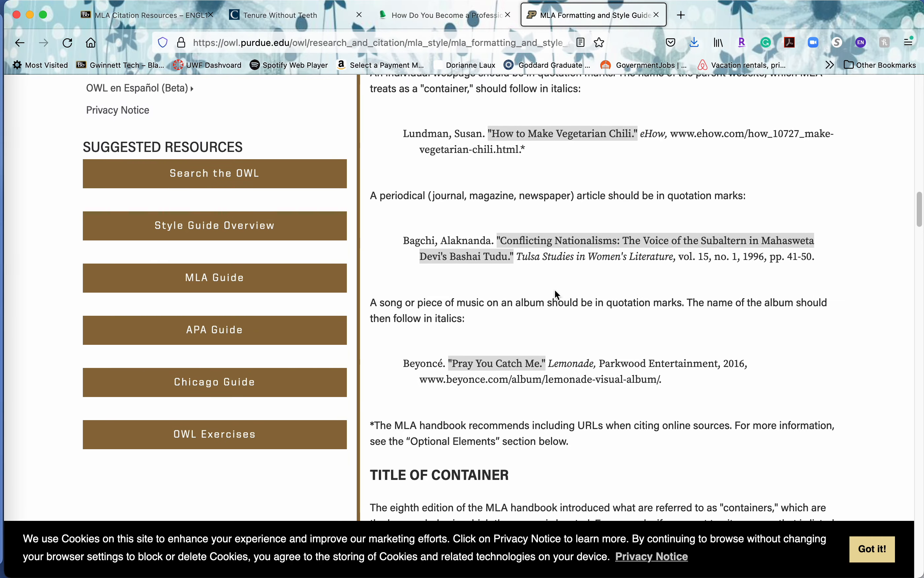
{"action": "scroll", "coordinate": [556, 292], "scroll_direction": "up", "scroll_amount": 20}
{"action": "scroll", "coordinate": [555, 289], "scroll_direction": "up", "scroll_amount": 1}
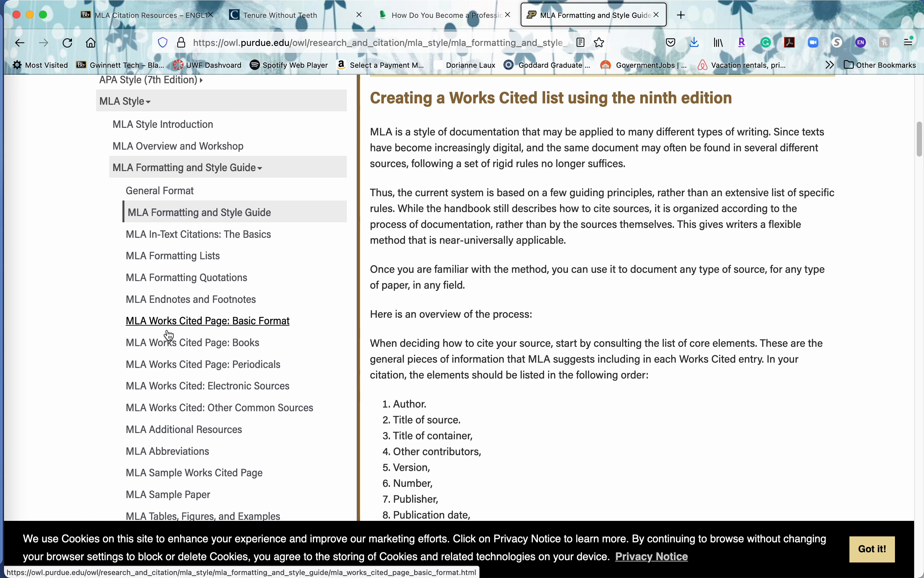
{"action": "scroll", "coordinate": [244, 336], "scroll_direction": "down", "scroll_amount": 2}
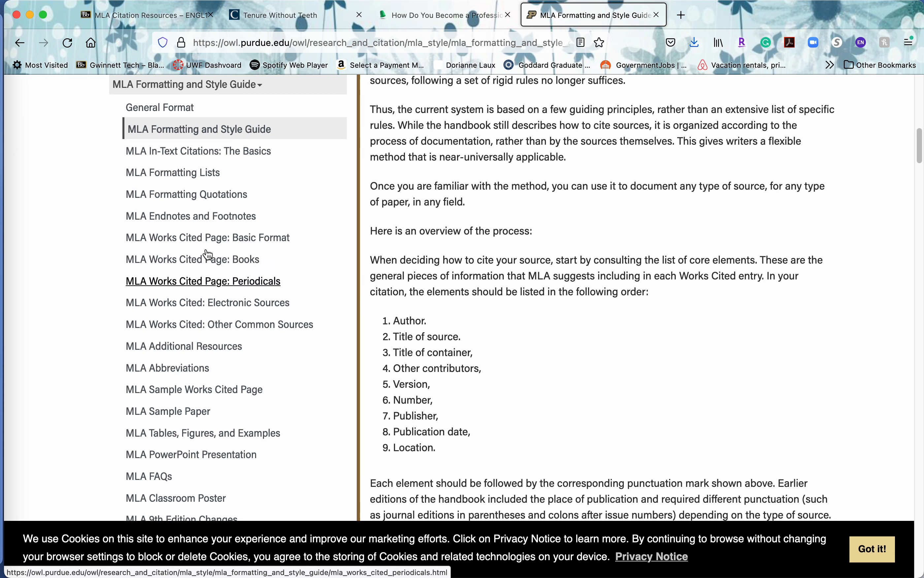
Step: Open the "MLA Works Cited Page: Basic Format" page, dismiss the floating video, and examine its formatting rules and author-listing sections
{"action": "left_click", "coordinate": [196, 237]}
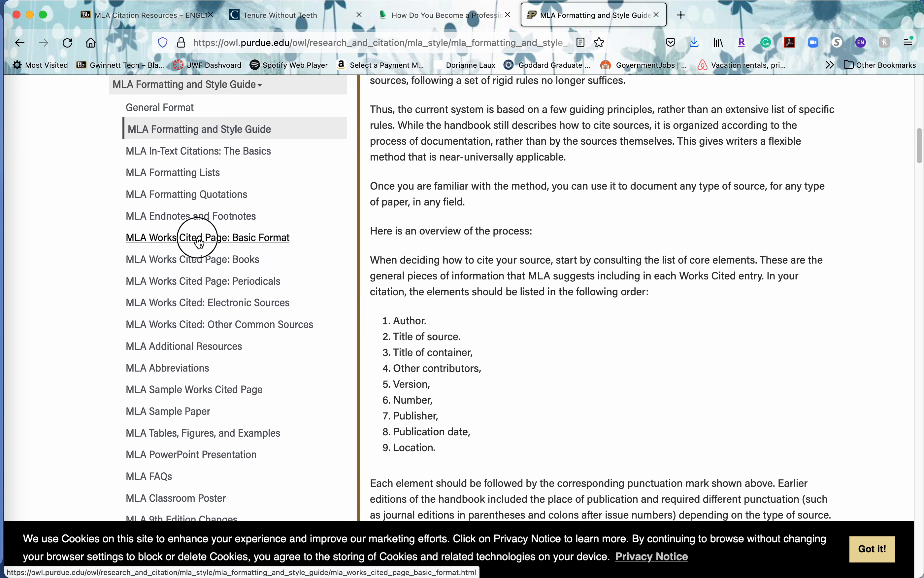
{"action": "scroll", "coordinate": [550, 380], "scroll_direction": "down", "scroll_amount": 20}
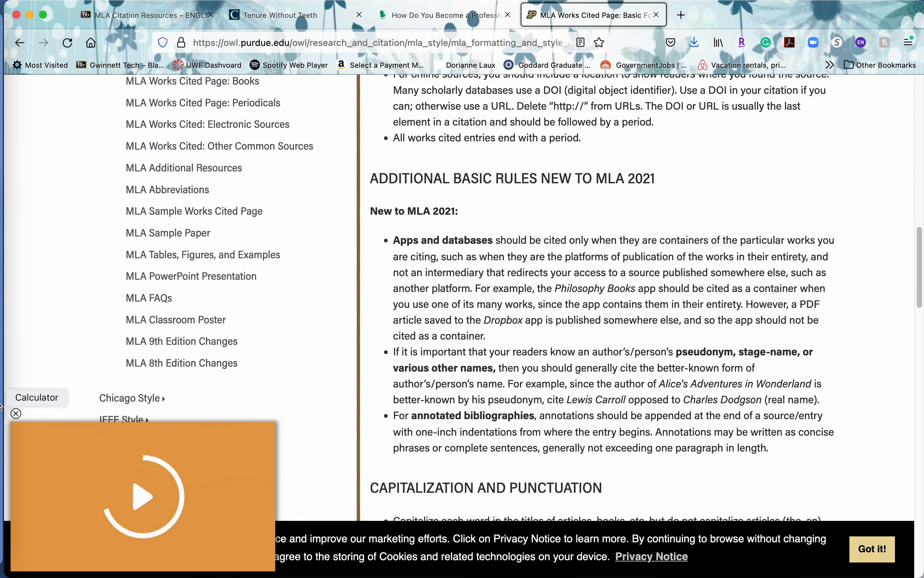
{"action": "left_click", "coordinate": [16, 413]}
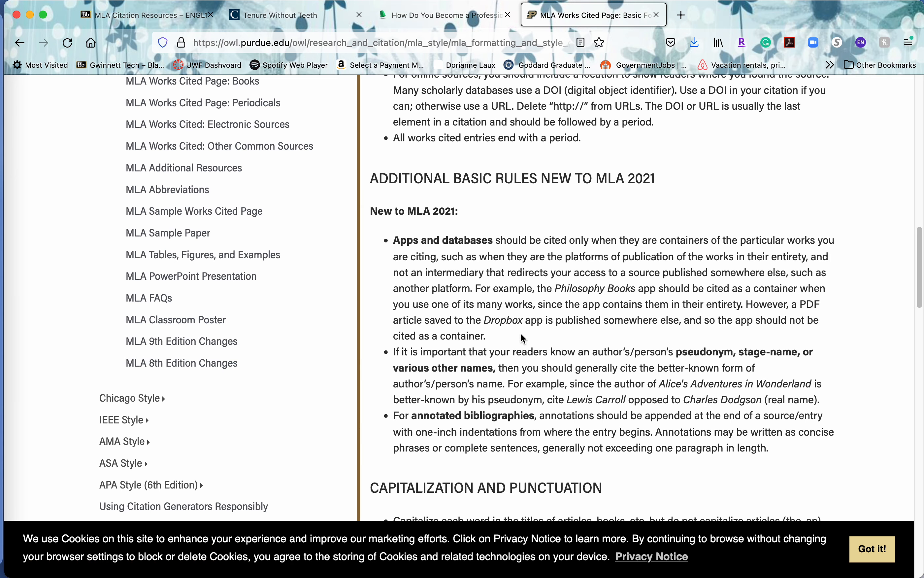
{"action": "scroll", "coordinate": [524, 338], "scroll_direction": "down", "scroll_amount": 15}
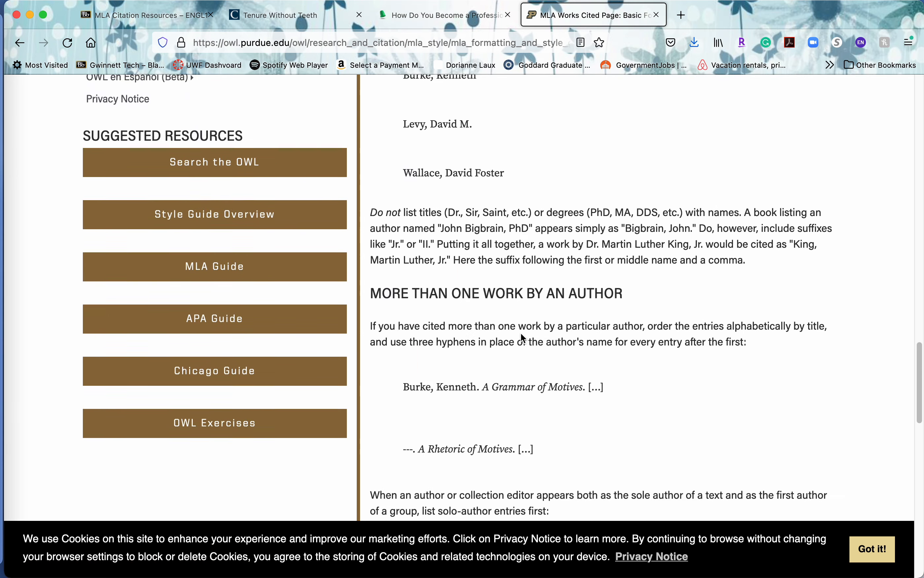
{"action": "scroll", "coordinate": [523, 338], "scroll_direction": "down", "scroll_amount": 15}
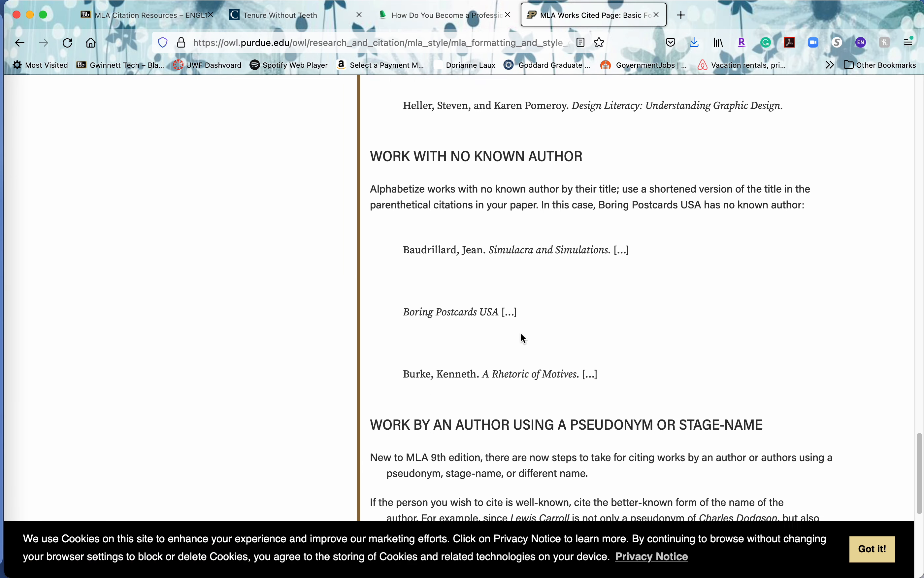
{"action": "scroll", "coordinate": [522, 337], "scroll_direction": "down", "scroll_amount": 8}
{"action": "scroll", "coordinate": [521, 333], "scroll_direction": "up", "scroll_amount": 20}
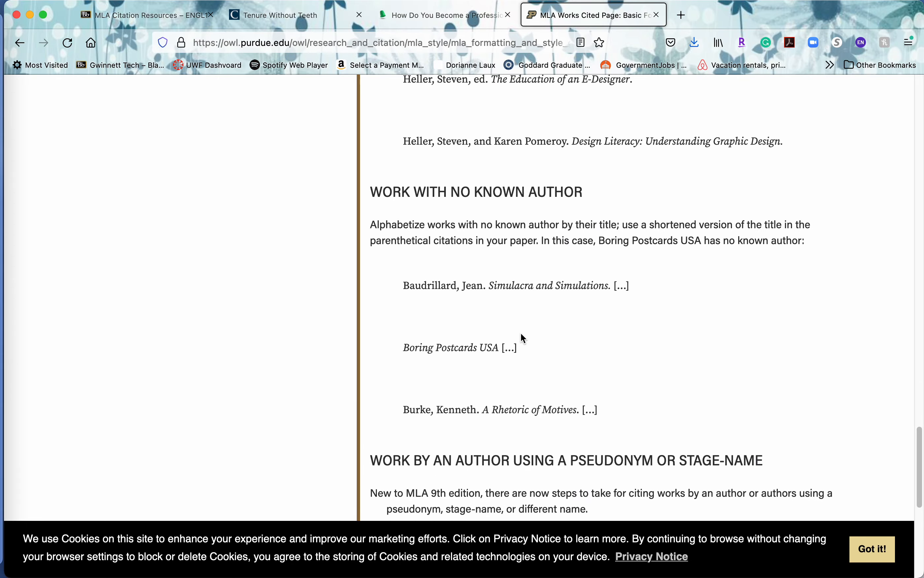
{"action": "scroll", "coordinate": [521, 333], "scroll_direction": "up", "scroll_amount": 15}
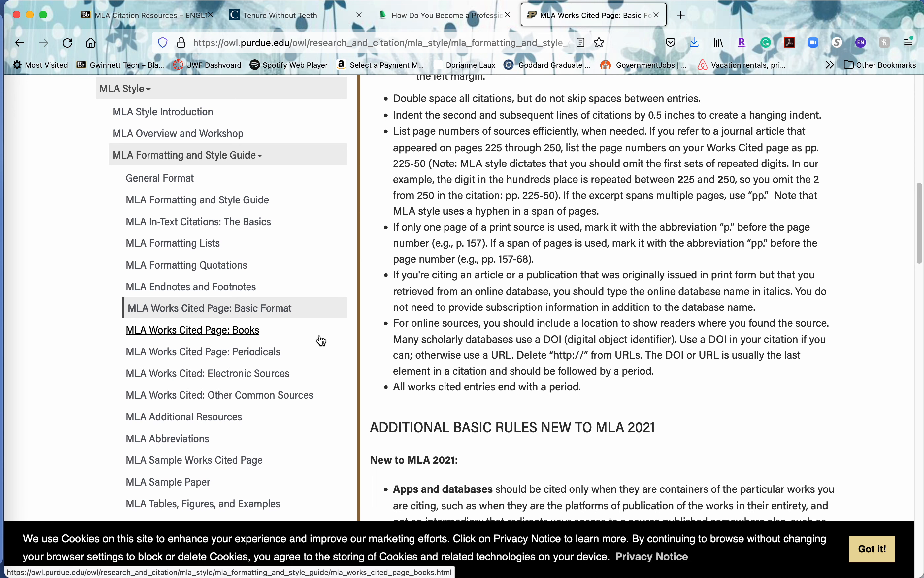
Step: Recheck the Thimble dog-walker article, open Purdue OWL's "MLA Works Cited: Electronic Sources" page, and dismiss its floating video
{"action": "left_click", "coordinate": [430, 19]}
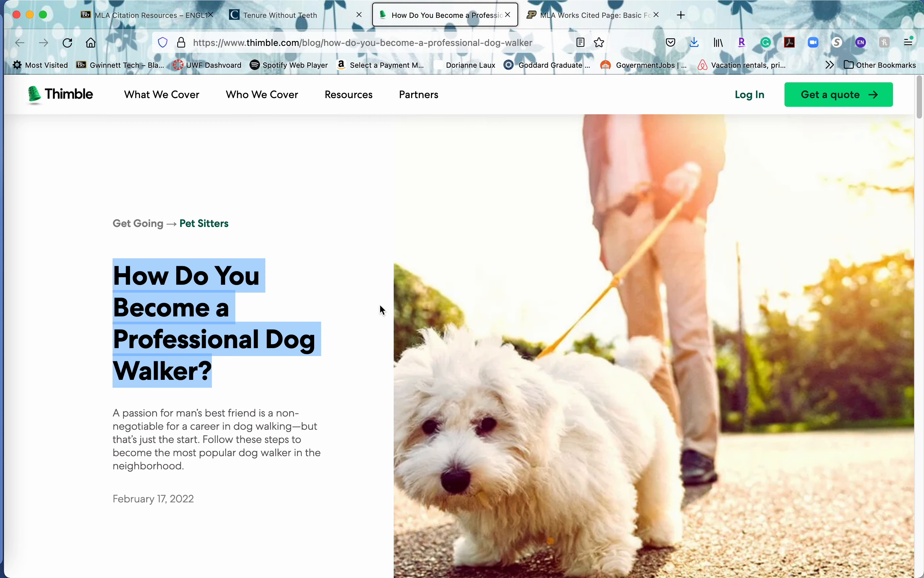
{"action": "left_click", "coordinate": [584, 16]}
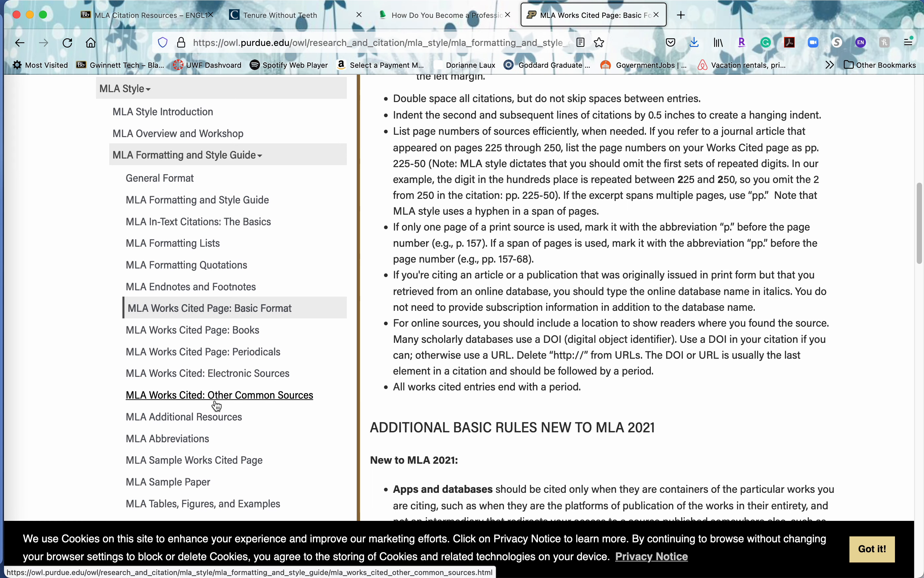
{"action": "left_click", "coordinate": [215, 378]}
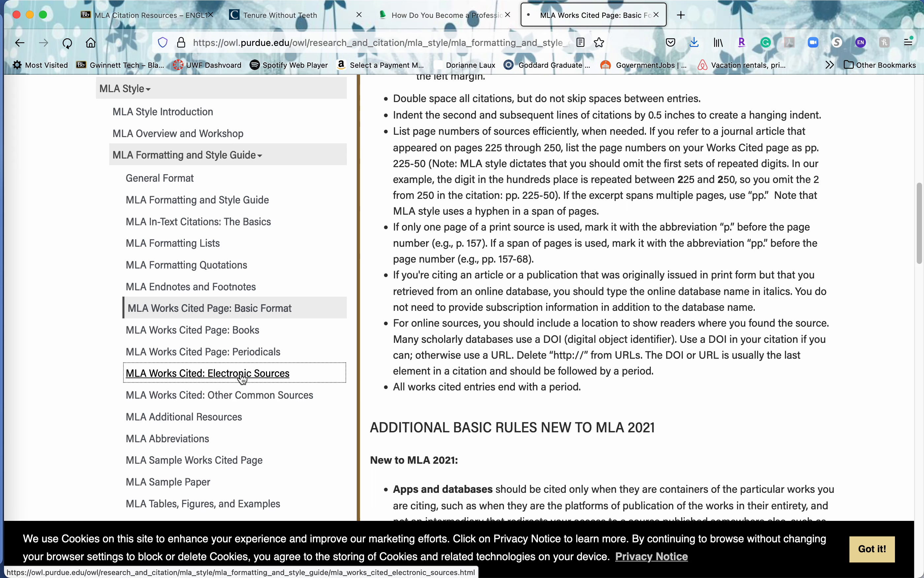
{"action": "scroll", "coordinate": [464, 338], "scroll_direction": "down", "scroll_amount": 10}
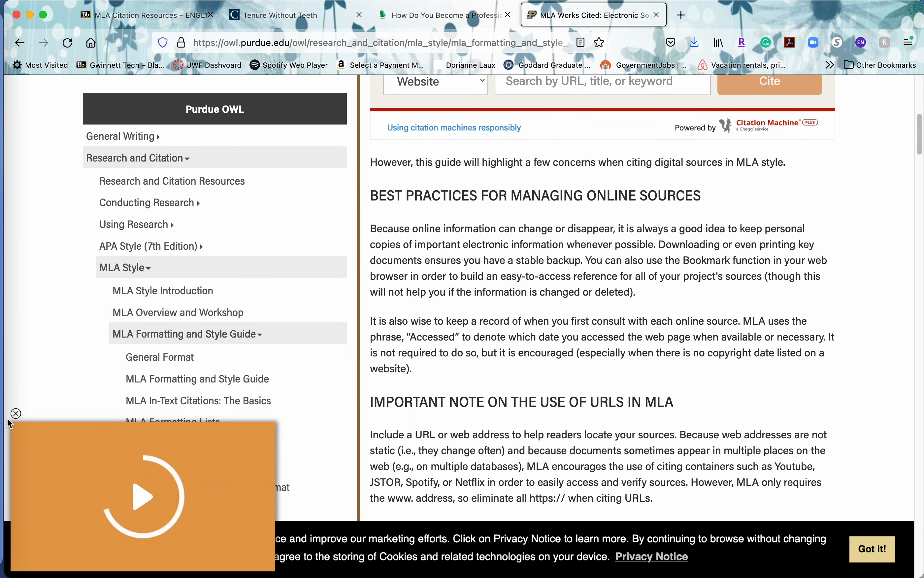
{"action": "left_click", "coordinate": [16, 413]}
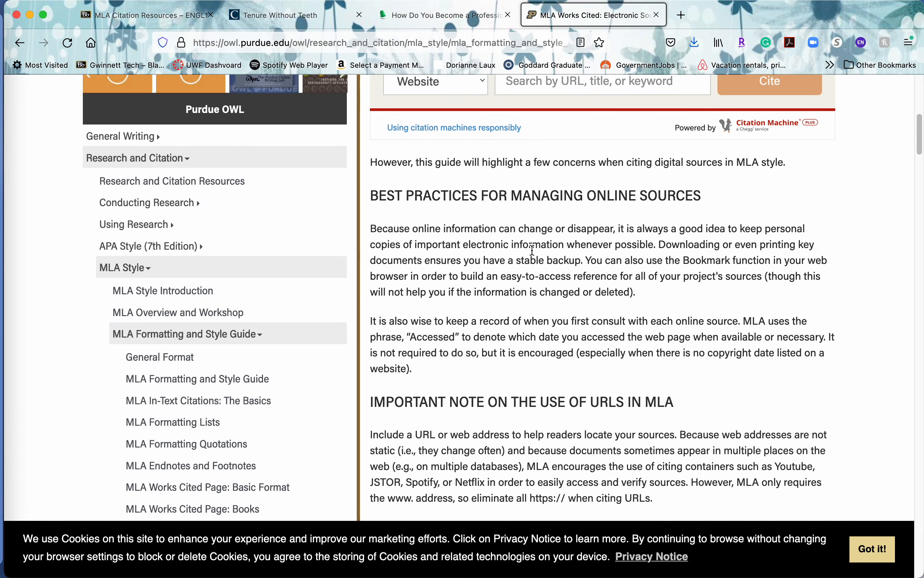
Step: Examine the electronic sources guidance through the general citation format and highlight the "Citing an Entire Web Site" heading
{"action": "scroll", "coordinate": [530, 252], "scroll_direction": "up", "scroll_amount": 7}
{"action": "scroll", "coordinate": [528, 261], "scroll_direction": "down", "scroll_amount": 6}
{"action": "scroll", "coordinate": [528, 261], "scroll_direction": "down", "scroll_amount": 8}
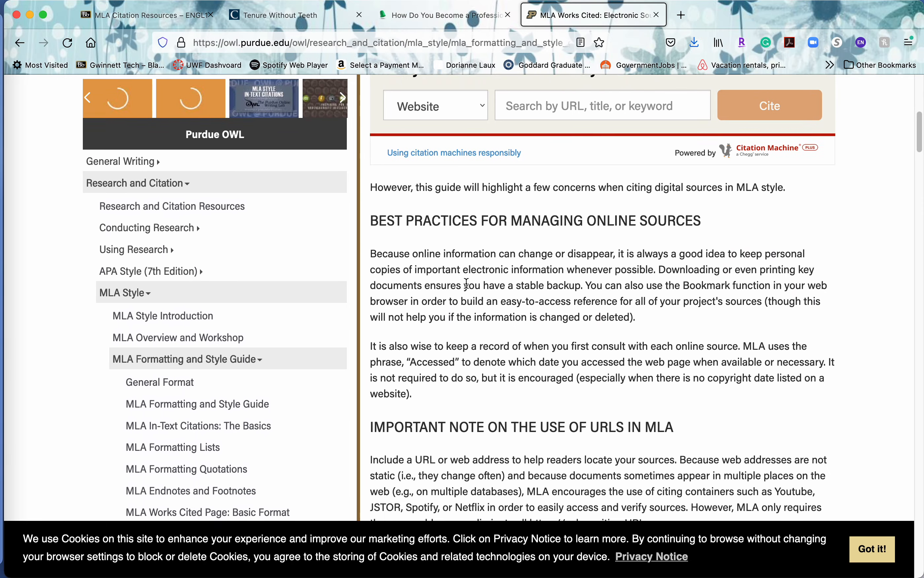
{"action": "scroll", "coordinate": [587, 287], "scroll_direction": "down", "scroll_amount": 3}
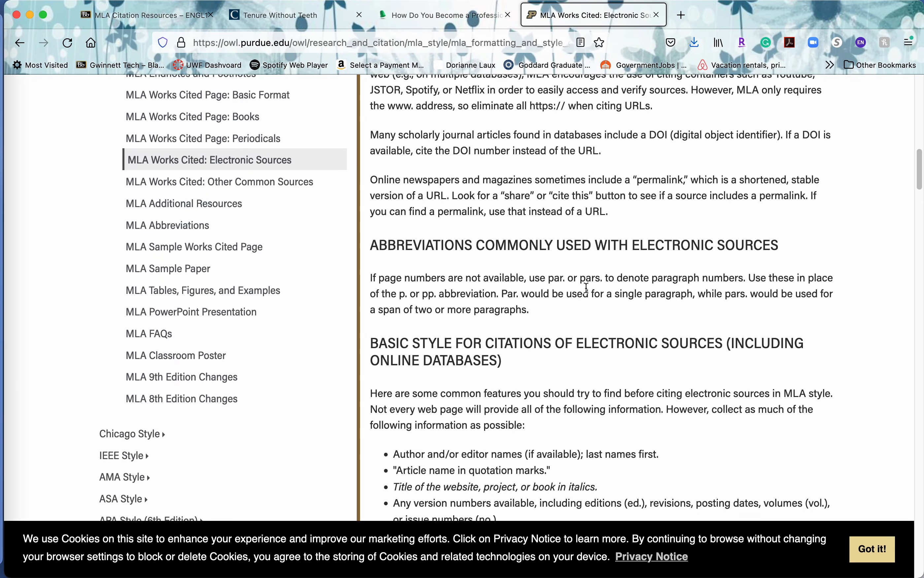
{"action": "scroll", "coordinate": [550, 319], "scroll_direction": "down", "scroll_amount": 10}
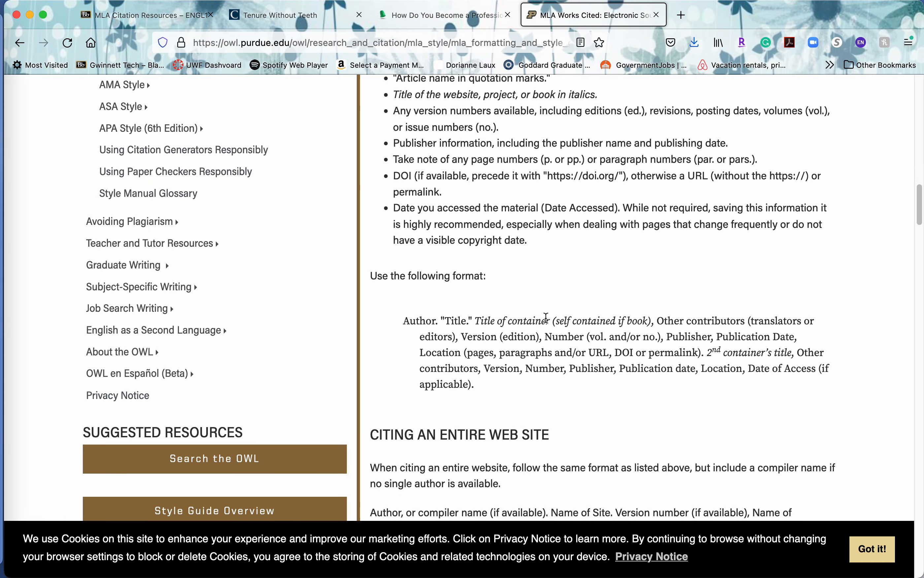
{"action": "scroll", "coordinate": [524, 316], "scroll_direction": "down", "scroll_amount": 3}
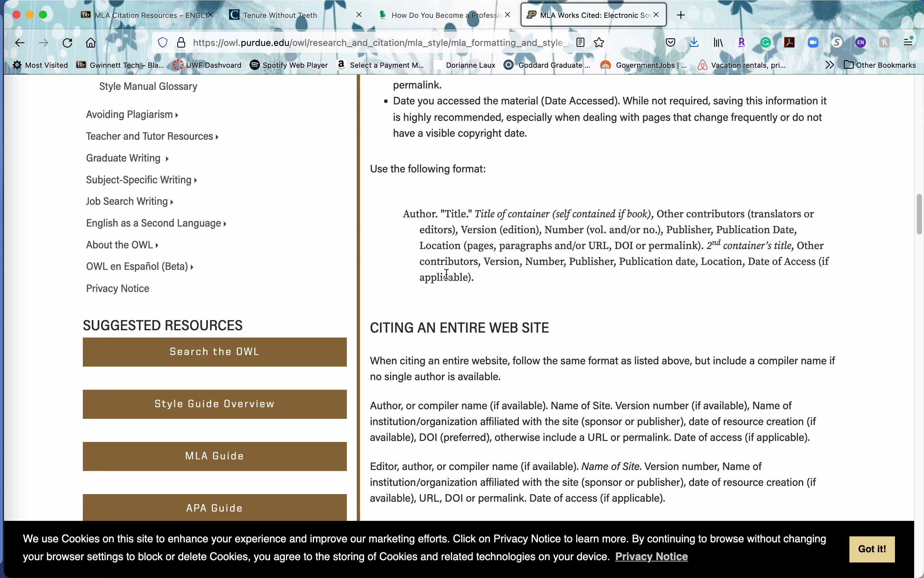
{"action": "scroll", "coordinate": [564, 338], "scroll_direction": "down", "scroll_amount": 4}
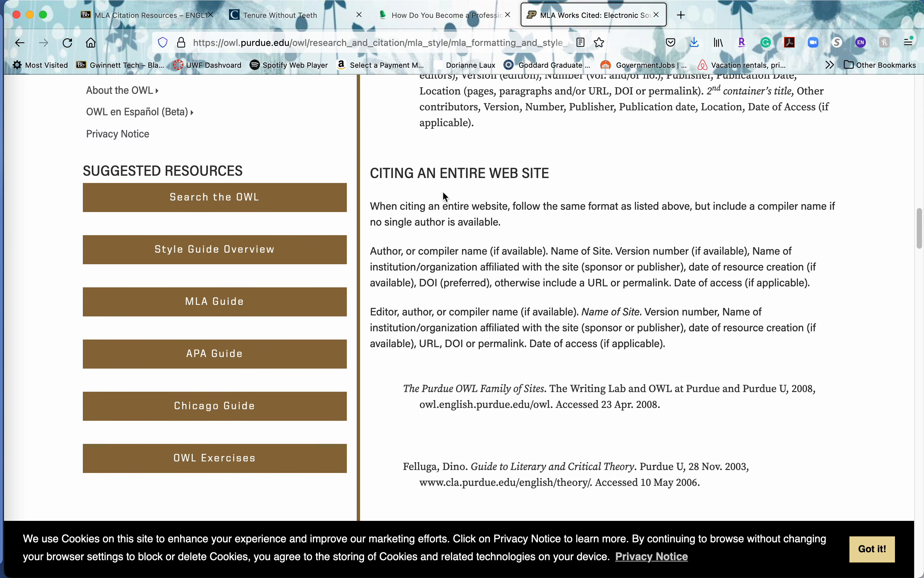
{"action": "left_click_drag", "start_coordinate": [372, 173], "coordinate": [552, 184]}
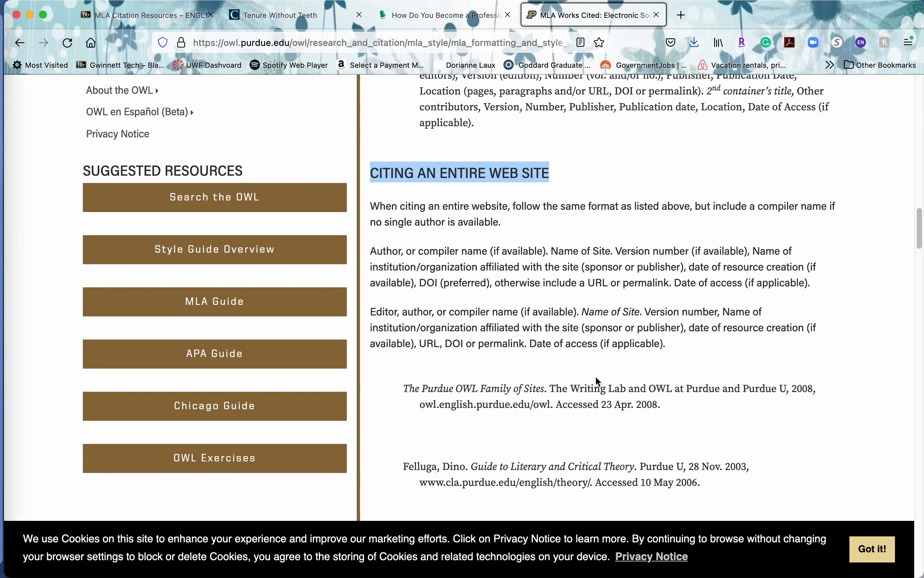
Step: Find the "A Page on a Web Site" section, highlight its heading, and examine its sample citations
{"action": "scroll", "coordinate": [585, 375], "scroll_direction": "down", "scroll_amount": 5}
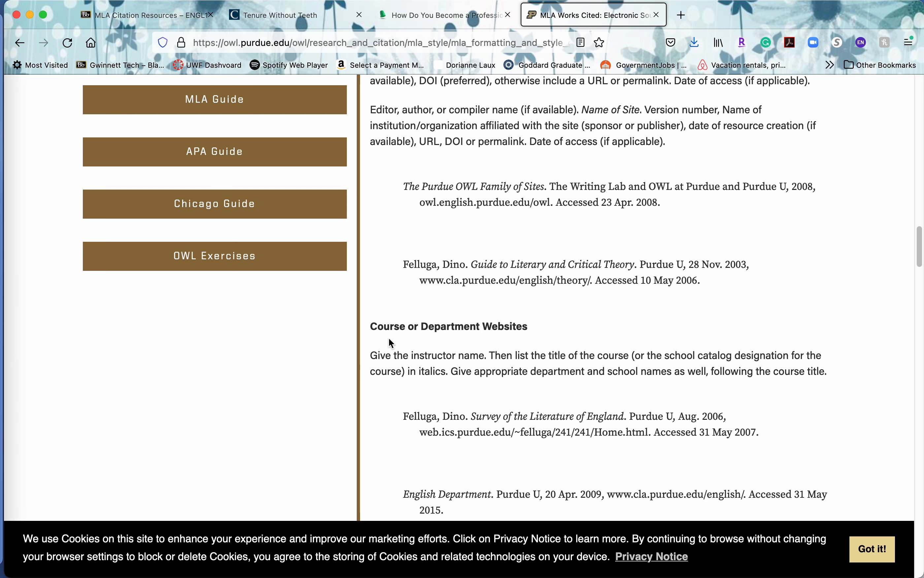
{"action": "scroll", "coordinate": [563, 369], "scroll_direction": "down", "scroll_amount": 7}
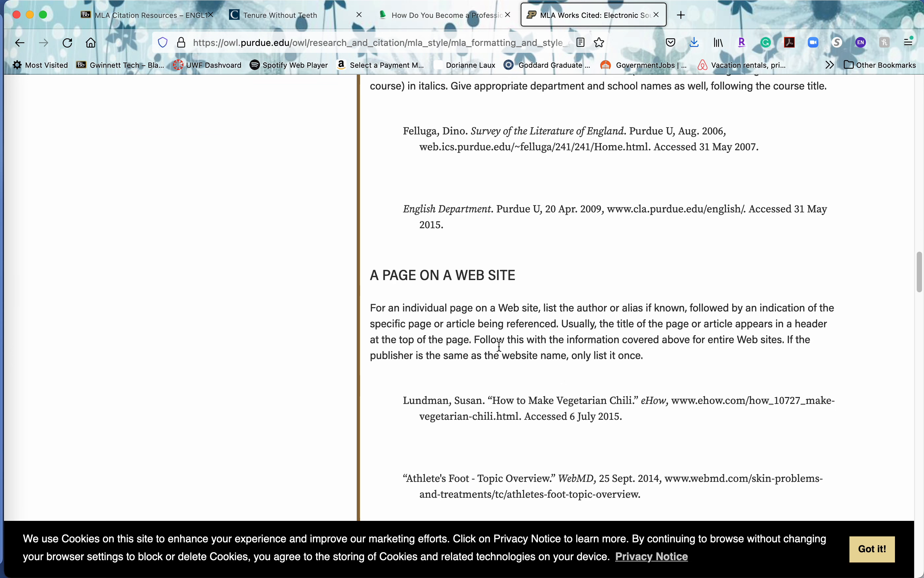
{"action": "left_click", "coordinate": [384, 276]}
{"action": "triple_click", "coordinate": [384, 276]}
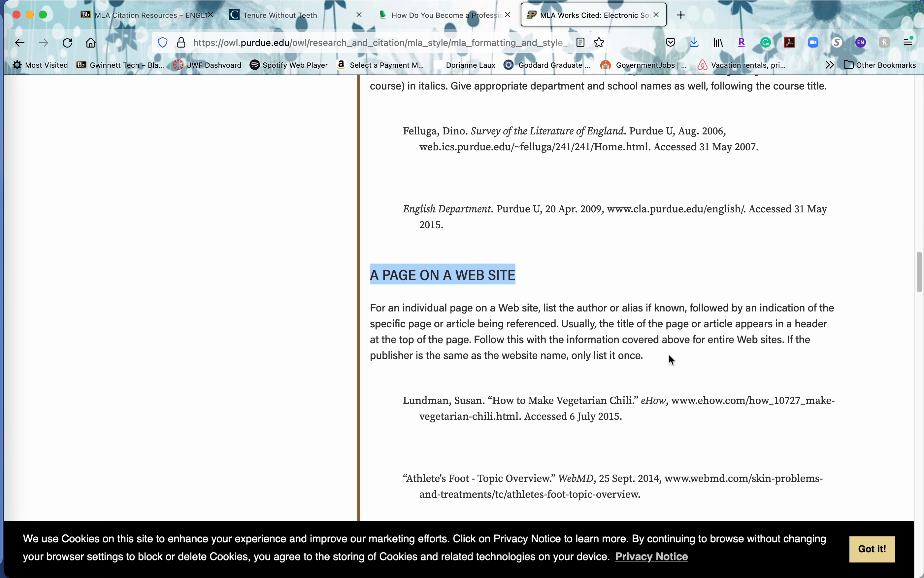
{"action": "scroll", "coordinate": [672, 359], "scroll_direction": "down", "scroll_amount": 6}
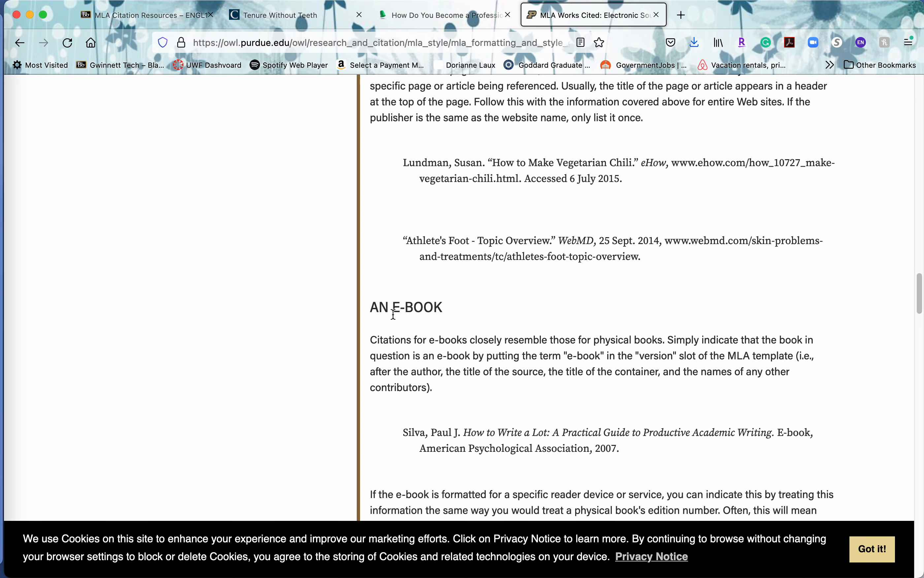
Step: Examine the formats for other electronic sources, from e-books, images and web magazine articles to database articles, e-mails, tweets and YouTube videos
{"action": "scroll", "coordinate": [588, 362], "scroll_direction": "down", "scroll_amount": 10}
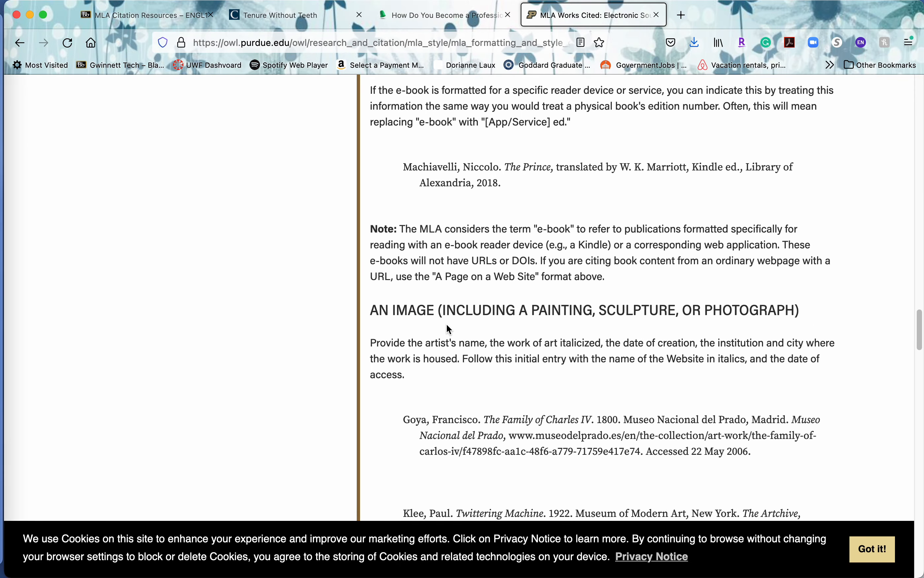
{"action": "scroll", "coordinate": [652, 342], "scroll_direction": "down", "scroll_amount": 10}
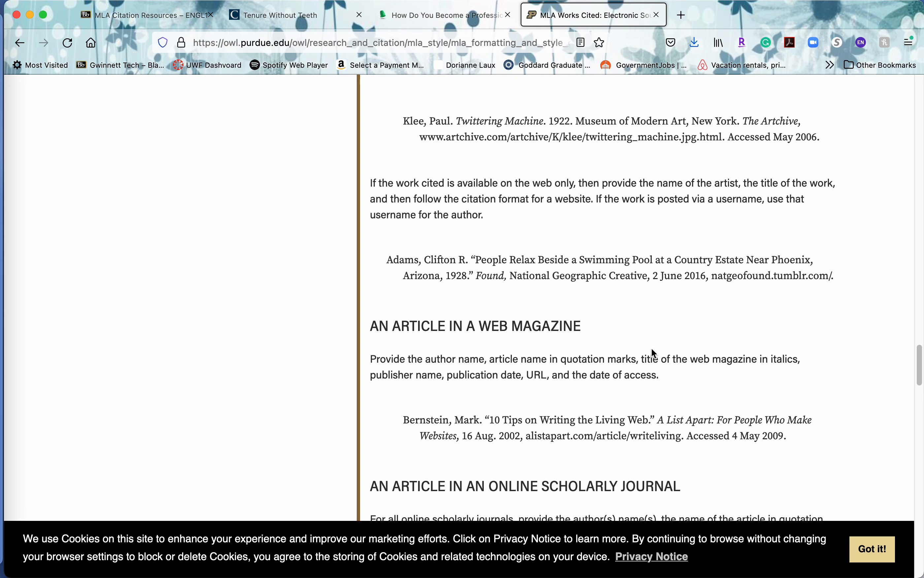
{"action": "scroll", "coordinate": [578, 381], "scroll_direction": "down", "scroll_amount": 18}
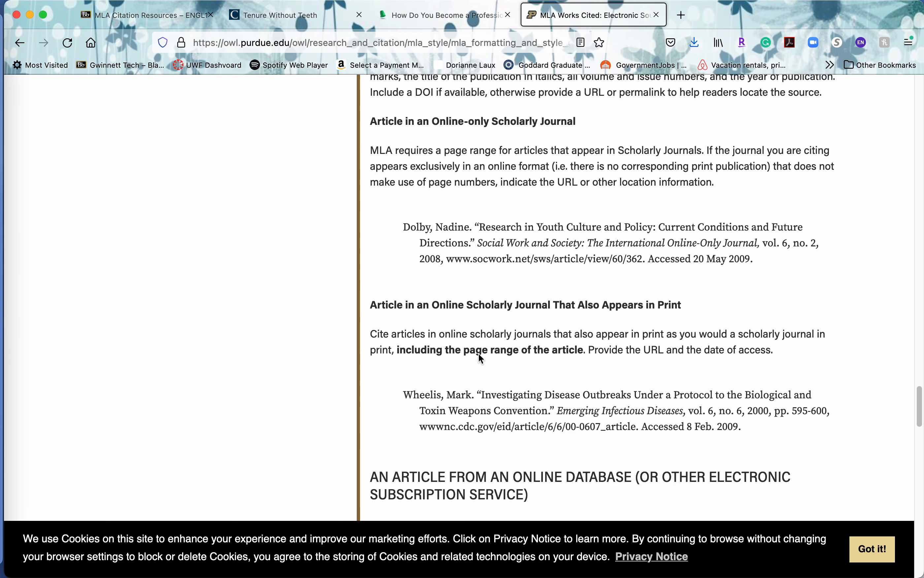
{"action": "scroll", "coordinate": [497, 352], "scroll_direction": "down", "scroll_amount": 2}
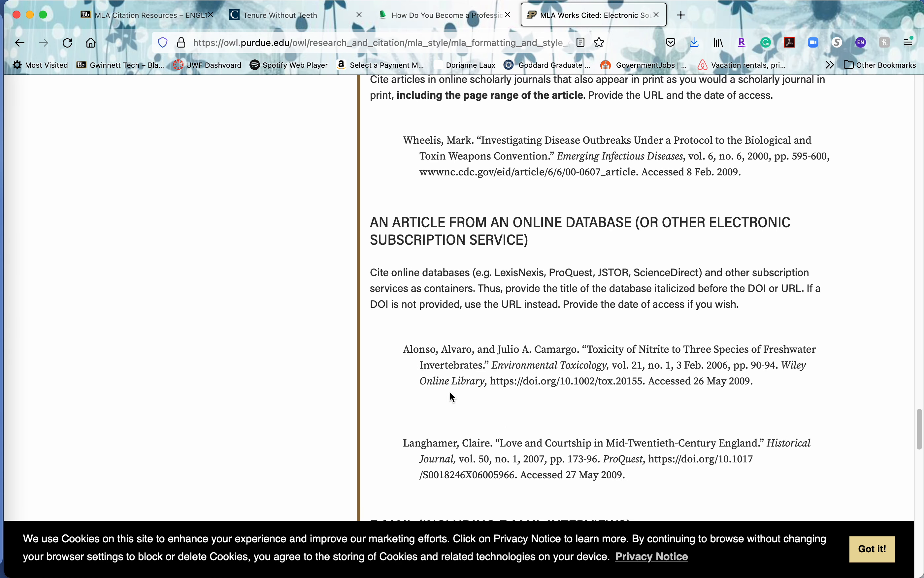
{"action": "scroll", "coordinate": [451, 395], "scroll_direction": "down", "scroll_amount": 8}
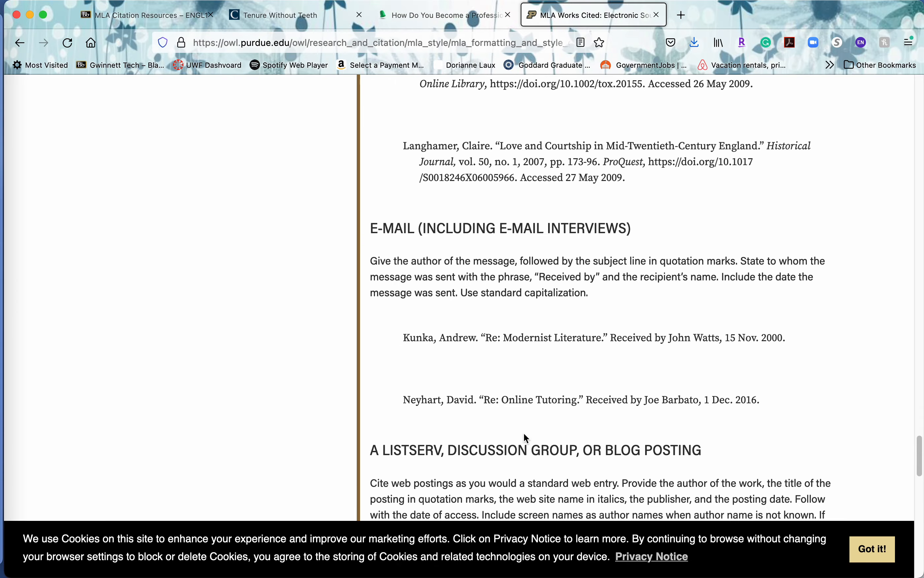
{"action": "scroll", "coordinate": [542, 432], "scroll_direction": "down", "scroll_amount": 12}
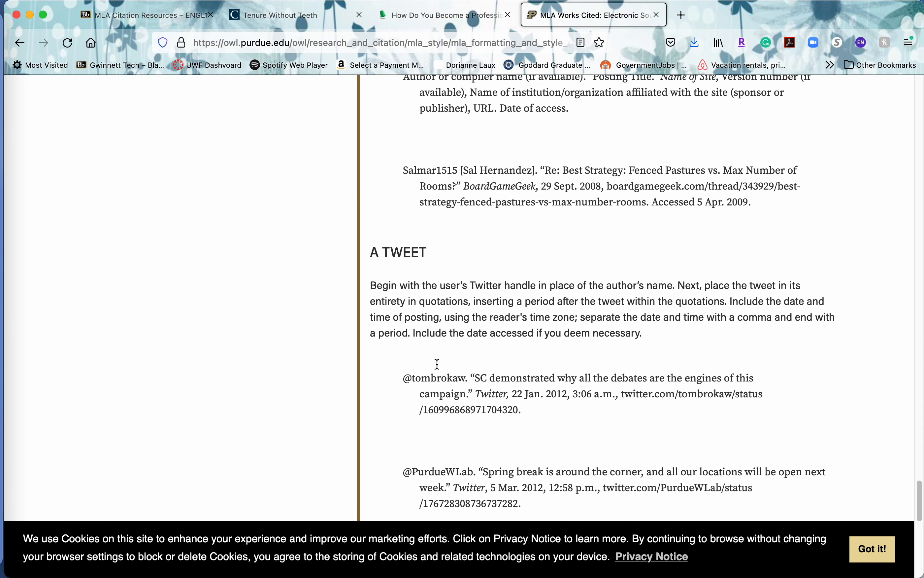
{"action": "scroll", "coordinate": [511, 417], "scroll_direction": "down", "scroll_amount": 10}
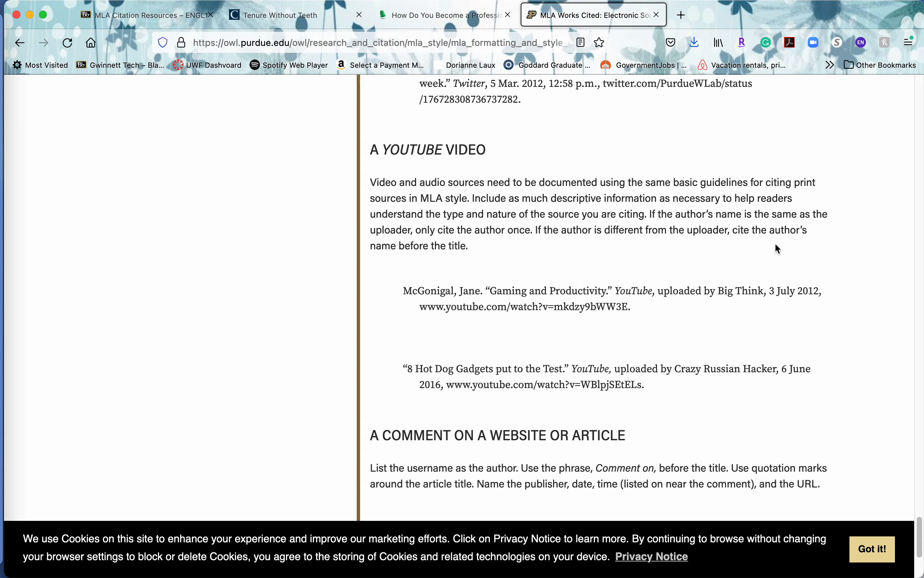
Step: Return to the "A Page on a Web Site" section and highlight the sample citation for "How to Make Vegetarian Chili."
{"action": "scroll", "coordinate": [698, 351], "scroll_direction": "up", "scroll_amount": 20}
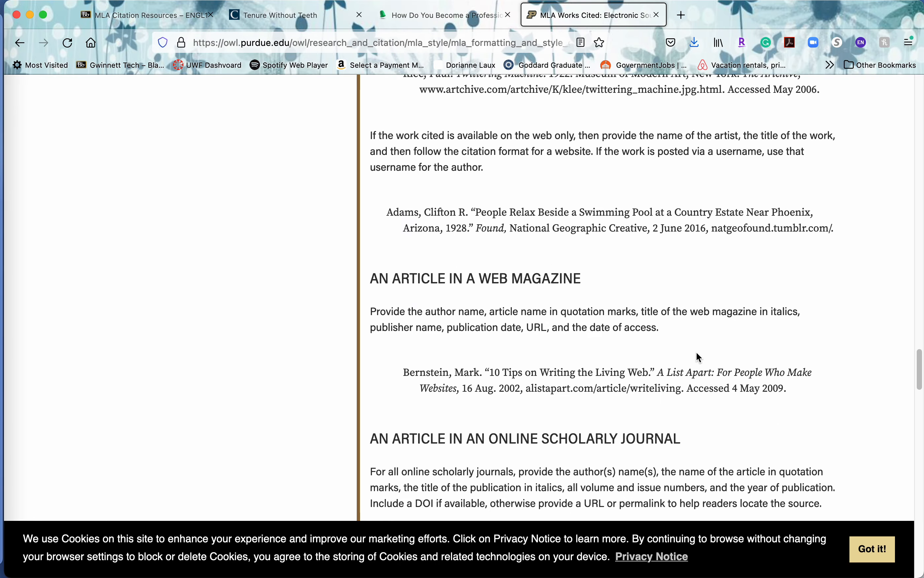
{"action": "scroll", "coordinate": [697, 352], "scroll_direction": "up", "scroll_amount": 15}
{"action": "scroll", "coordinate": [697, 352], "scroll_direction": "up", "scroll_amount": 10}
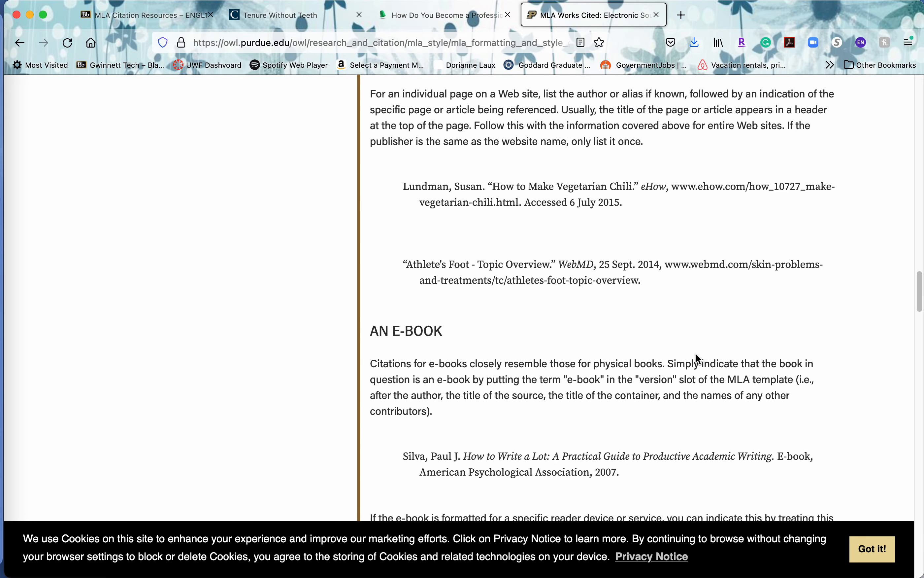
{"action": "scroll", "coordinate": [697, 354], "scroll_direction": "down", "scroll_amount": 3}
{"action": "scroll", "coordinate": [696, 355], "scroll_direction": "down", "scroll_amount": 2}
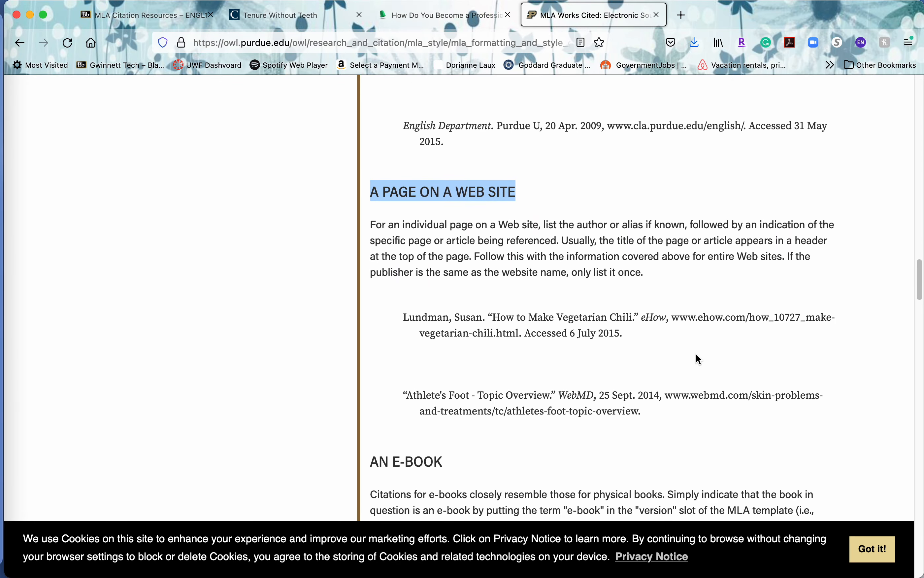
{"action": "scroll", "coordinate": [696, 355], "scroll_direction": "up", "scroll_amount": 1}
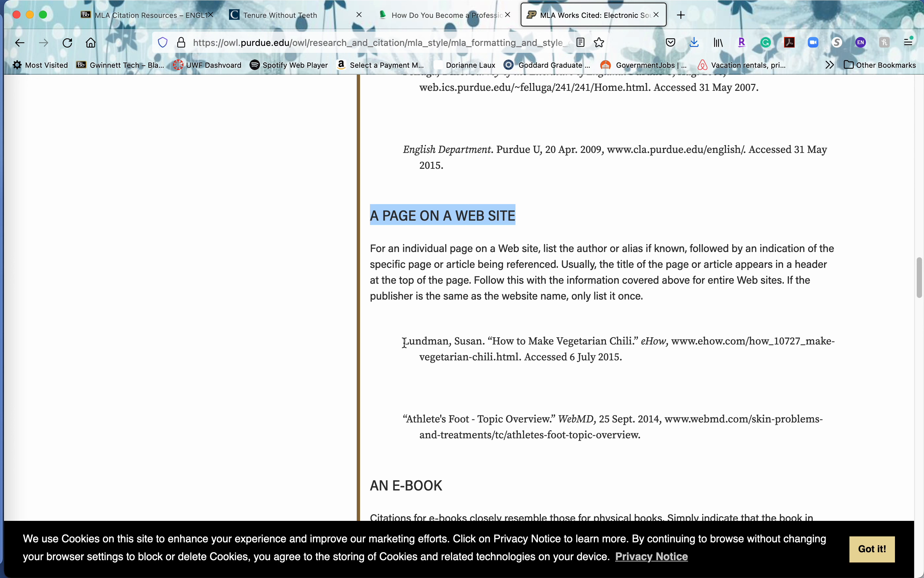
{"action": "left_click_drag", "start_coordinate": [405, 341], "coordinate": [674, 362]}
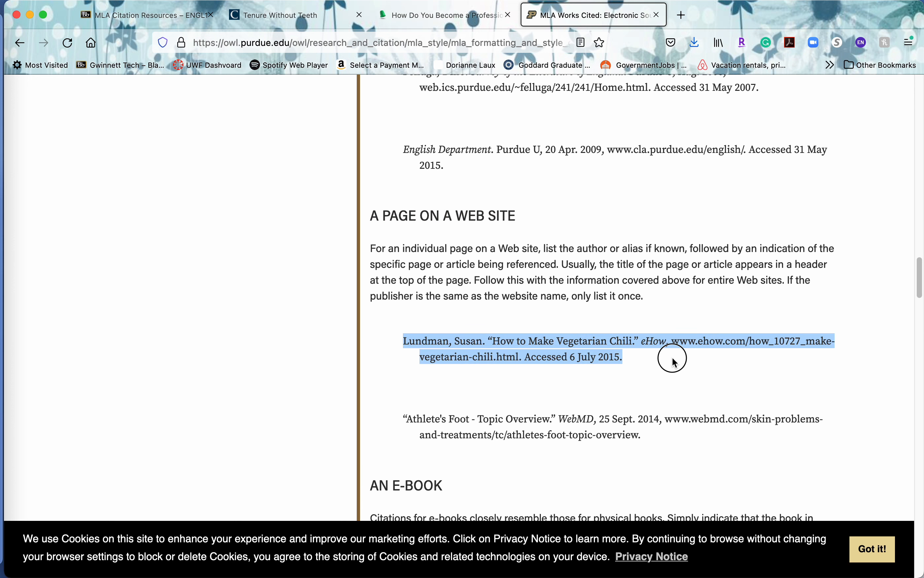
Step: Highlight the whole "Athlete's Foot - Topic Overview" sample citation and its quoted title to study a source without an author
{"action": "left_click", "coordinate": [399, 420]}
{"action": "left_click_drag", "start_coordinate": [404, 418], "coordinate": [654, 440]}
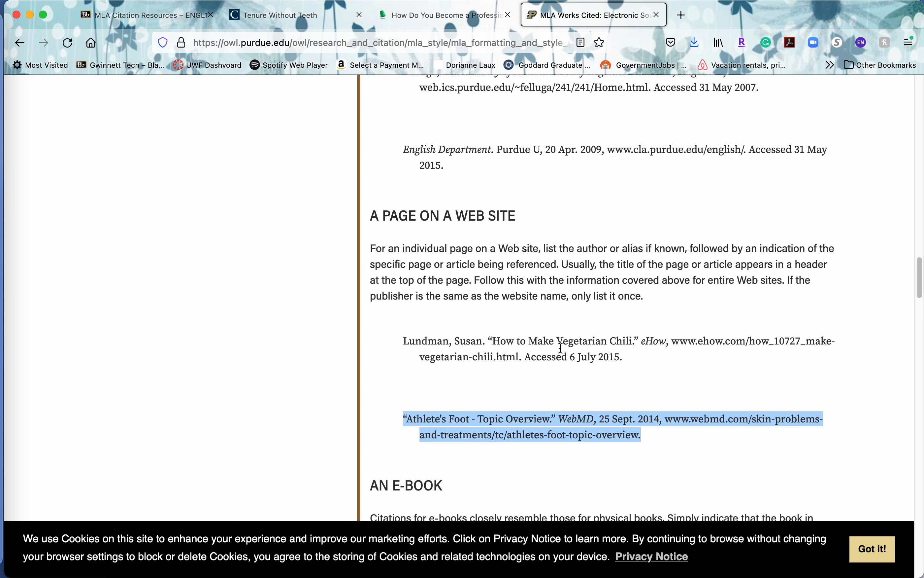
{"action": "left_click", "coordinate": [442, 420]}
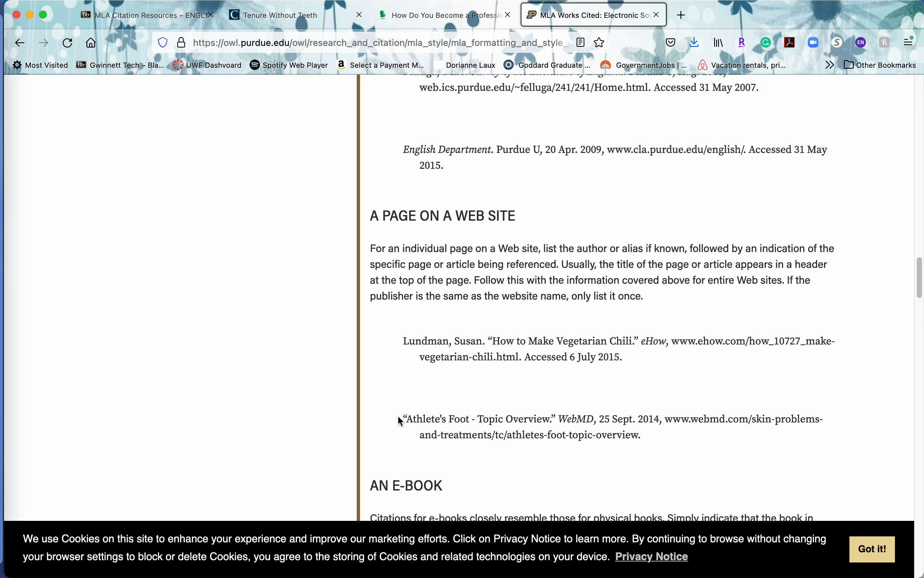
{"action": "left_click_drag", "start_coordinate": [404, 420], "coordinate": [559, 420]}
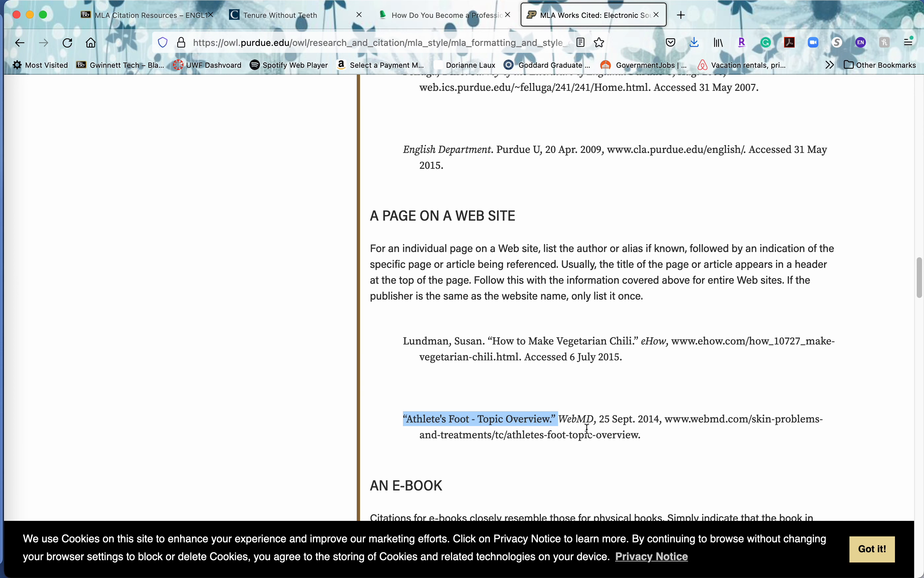
{"action": "left_click", "coordinate": [532, 325]}
Step: Recheck the Thimble dog-walker article for an author, its title and its publication date
{"action": "left_click", "coordinate": [423, 18]}
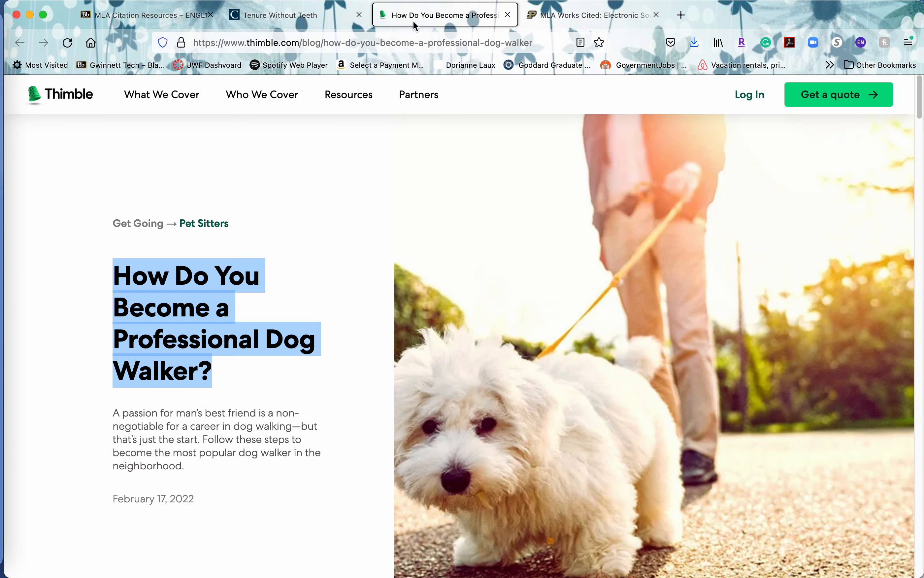
{"action": "scroll", "coordinate": [90, 354], "scroll_direction": "down", "scroll_amount": 3}
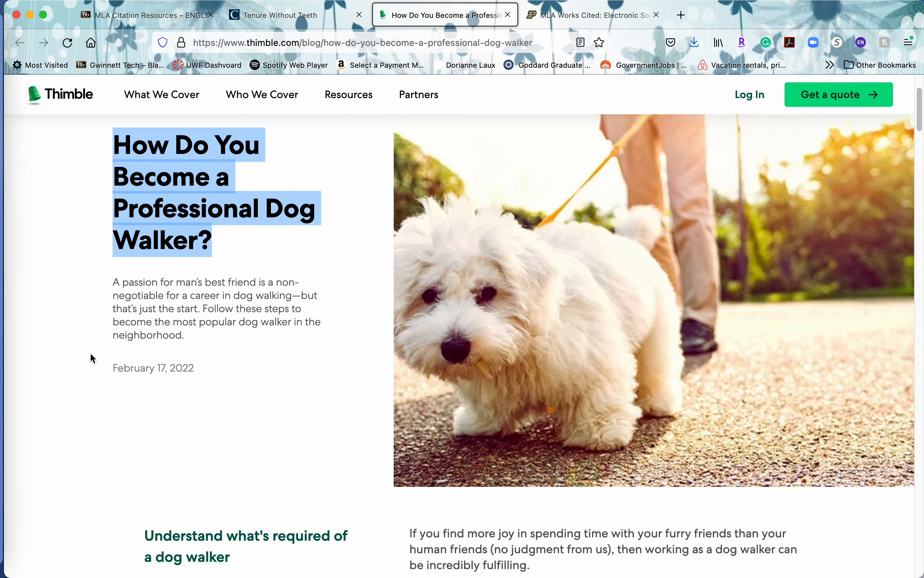
{"action": "scroll", "coordinate": [225, 352], "scroll_direction": "down", "scroll_amount": 8}
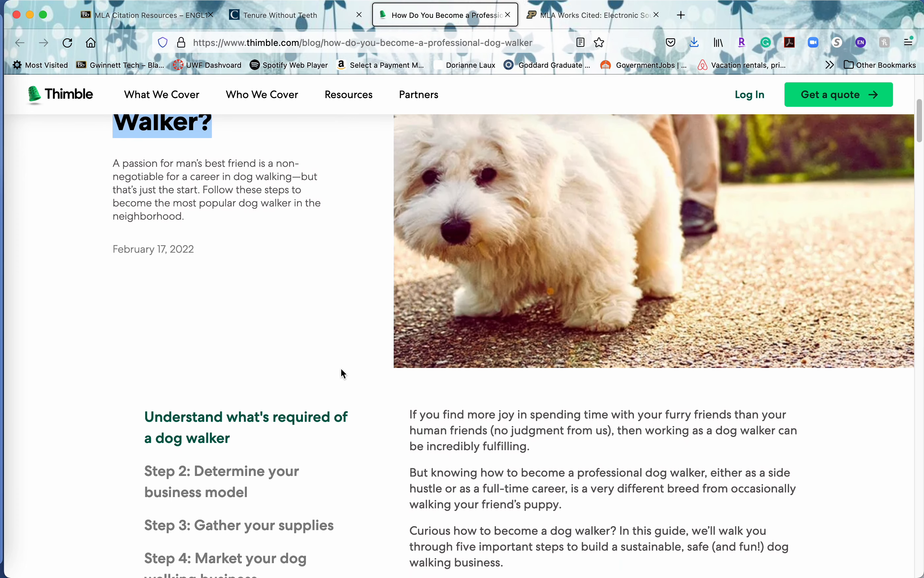
{"action": "scroll", "coordinate": [487, 391], "scroll_direction": "down", "scroll_amount": 5}
{"action": "scroll", "coordinate": [514, 392], "scroll_direction": "up", "scroll_amount": 10}
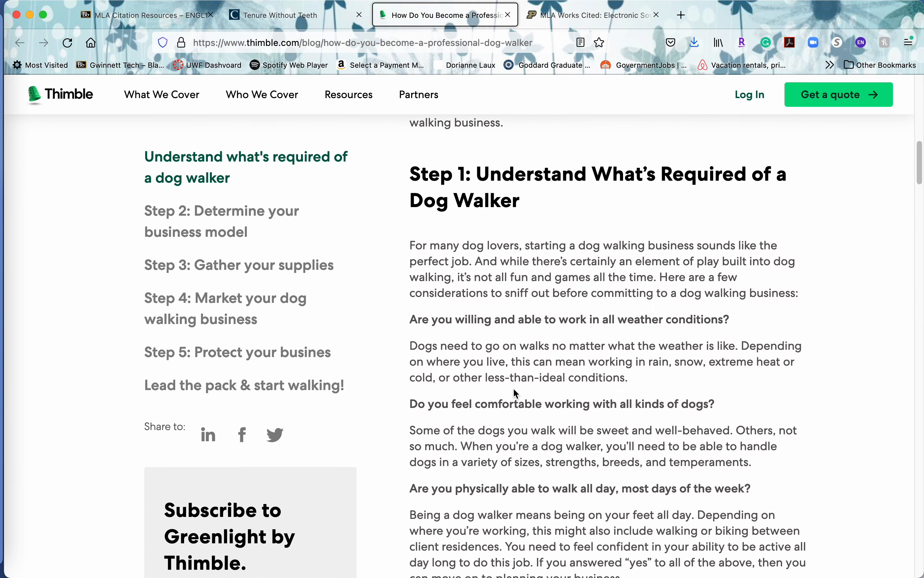
{"action": "scroll", "coordinate": [476, 395], "scroll_direction": "up", "scroll_amount": 5}
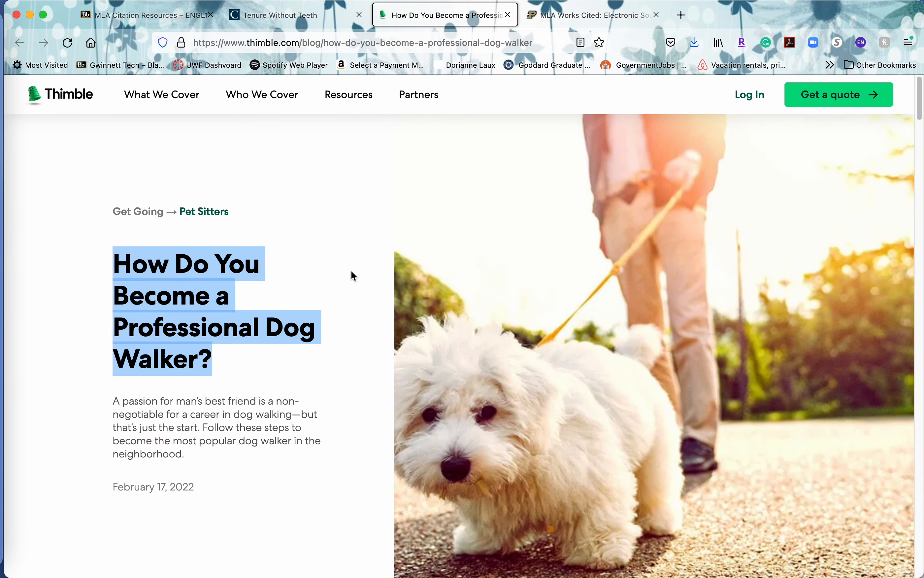
Step: Copy Purdue OWL's "Athlete's Foot - Topic Overview" sample citation into the Word Works Cited page, on a new line below the book entry
{"action": "left_click", "coordinate": [581, 17]}
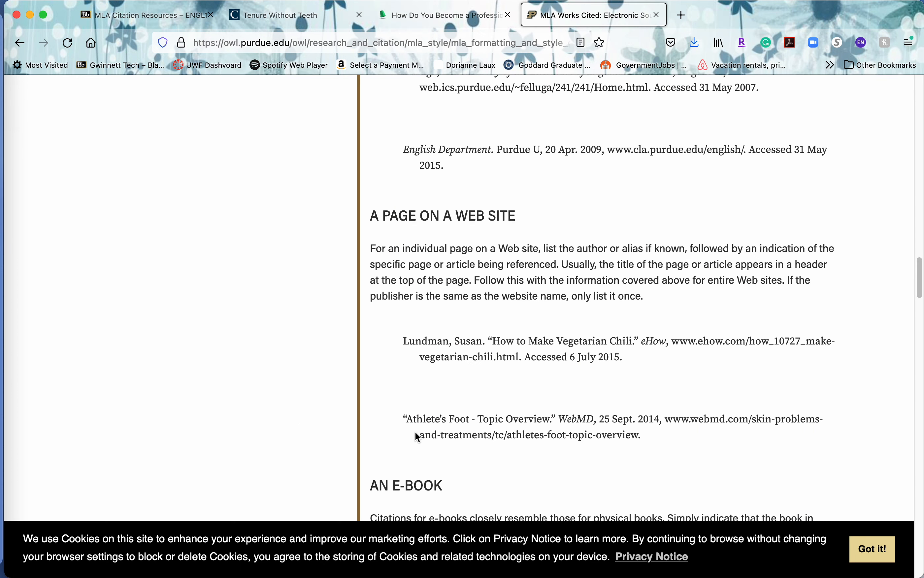
{"action": "left_click_drag", "start_coordinate": [403, 419], "coordinate": [686, 446]}
{"action": "key", "text": "super+c"}
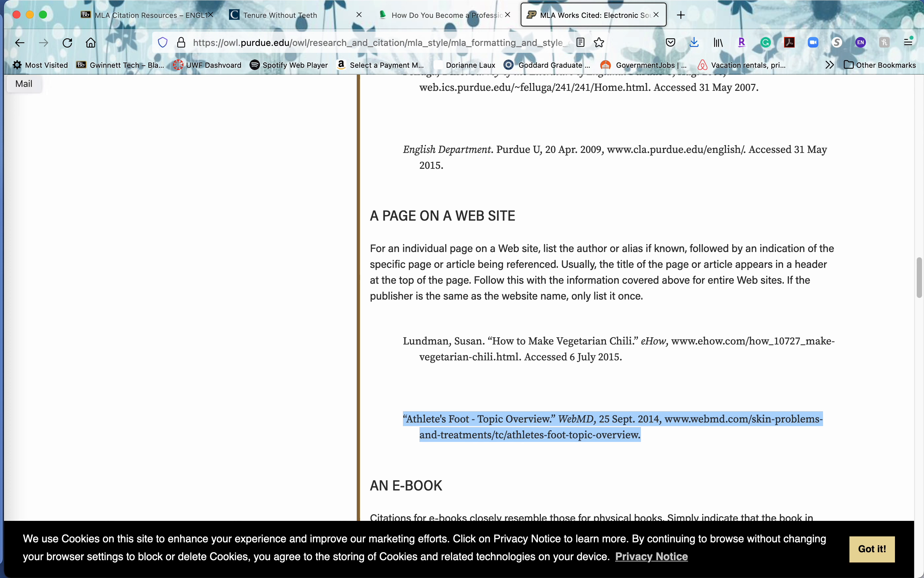
{"action": "left_click", "coordinate": [2, 143]}
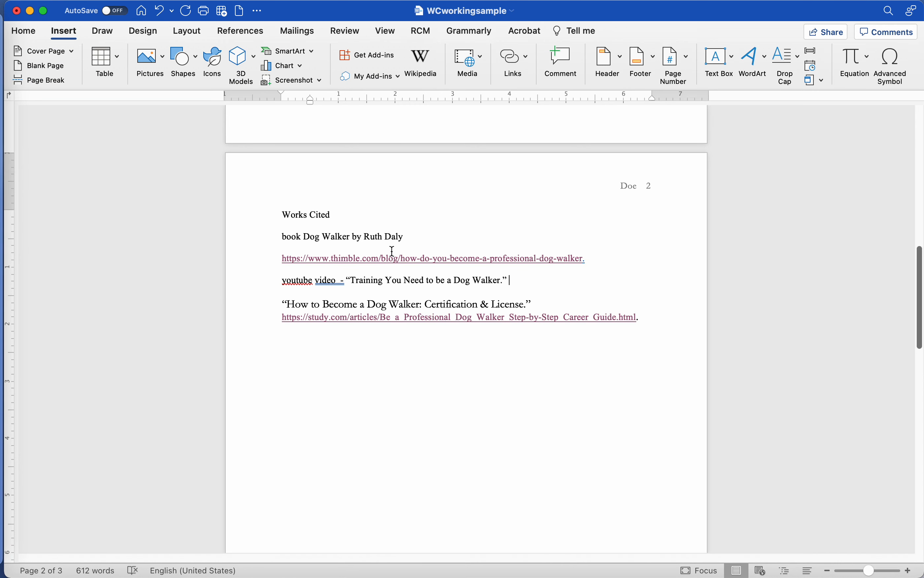
{"action": "left_click", "coordinate": [409, 241]}
{"action": "key", "text": "Return"}
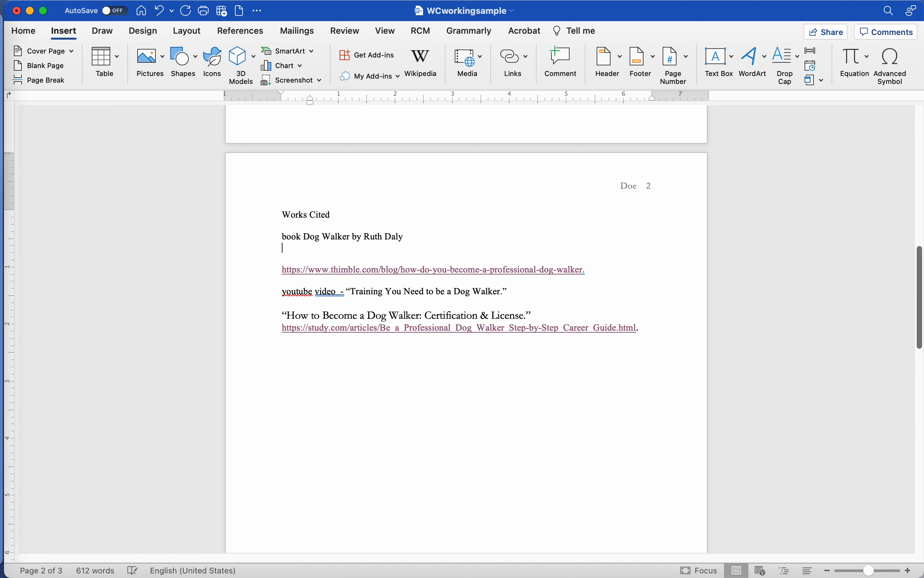
{"action": "key", "text": "super+v"}
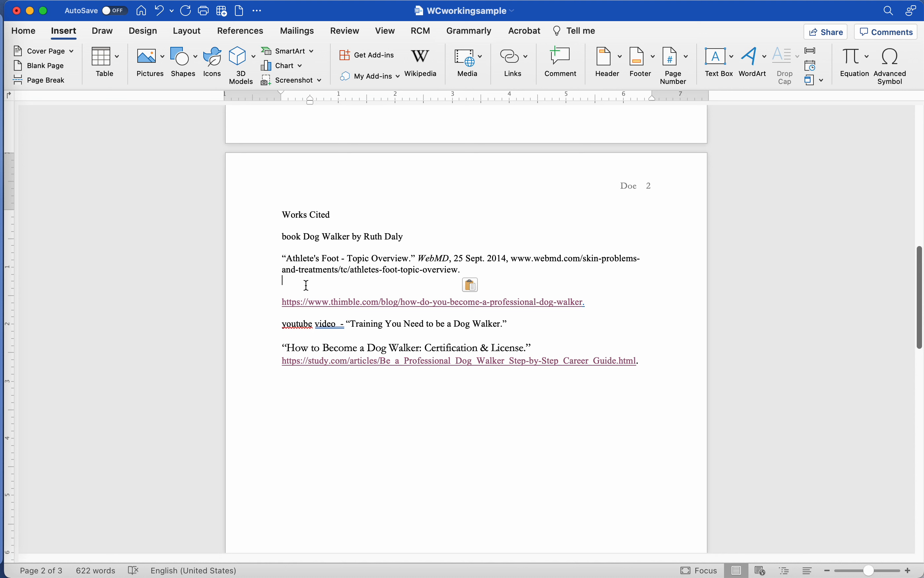
Step: Copy the title "How Do You Become a Professional Dog Walker?" from the Thimble page to the line above its URL in the Word document
{"action": "left_click_drag", "start_coordinate": [282, 260], "coordinate": [416, 258]}
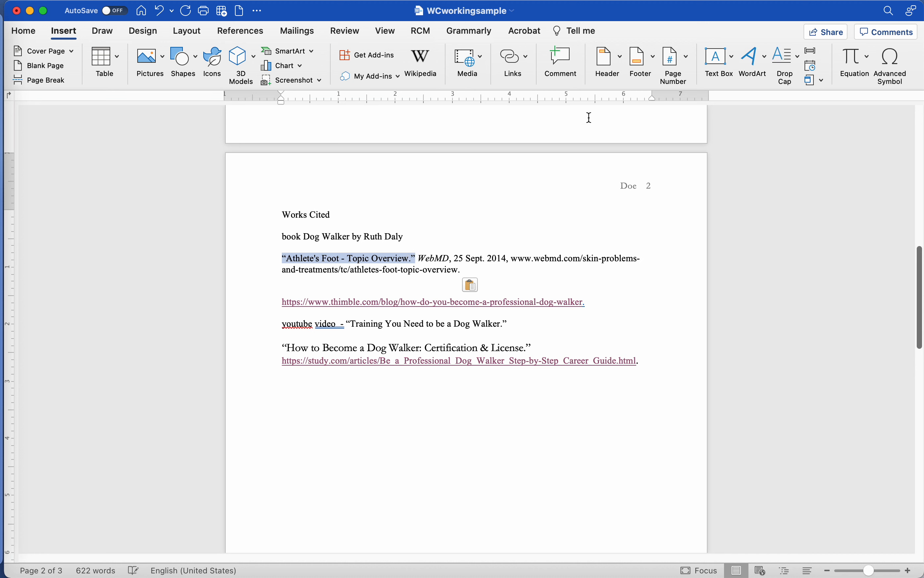
{"action": "key", "text": "super+Tab"}
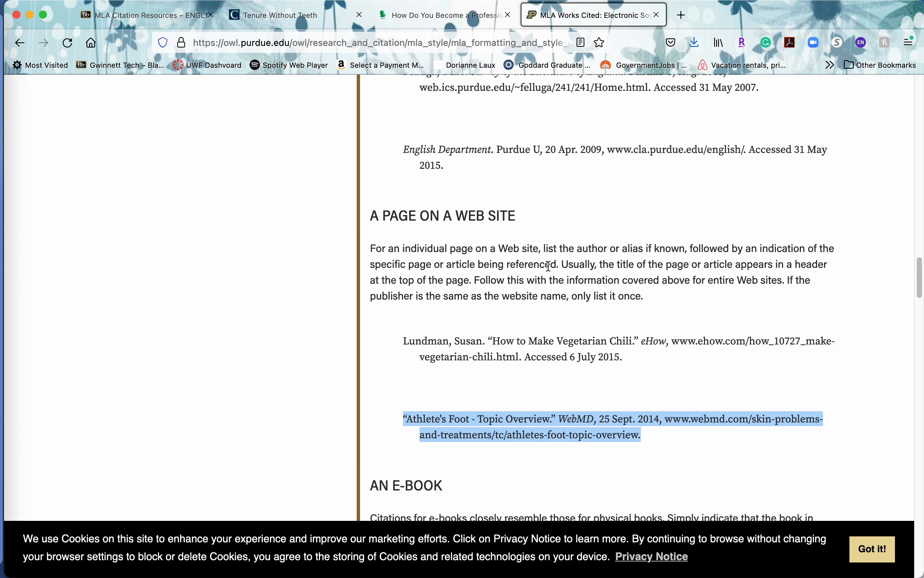
{"action": "left_click", "coordinate": [468, 16]}
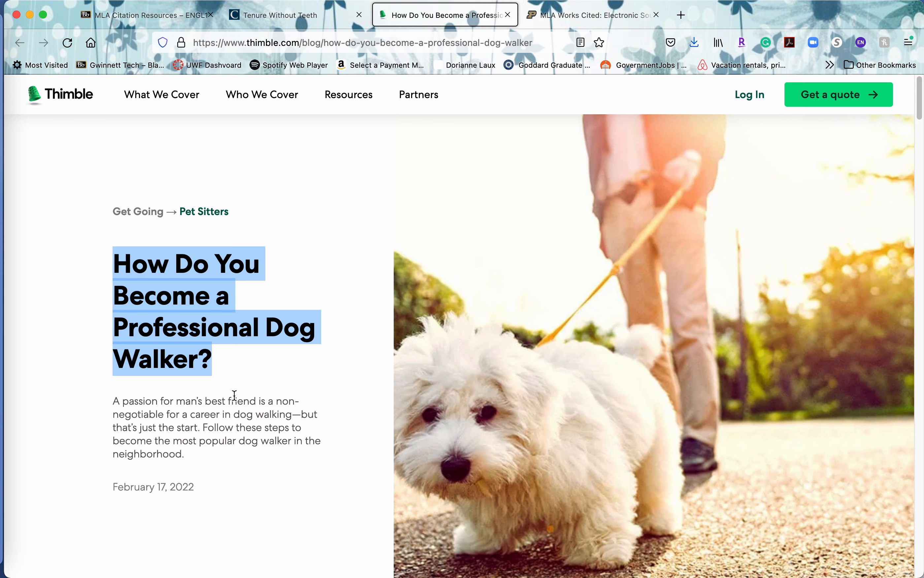
{"action": "left_click", "coordinate": [2, 143]}
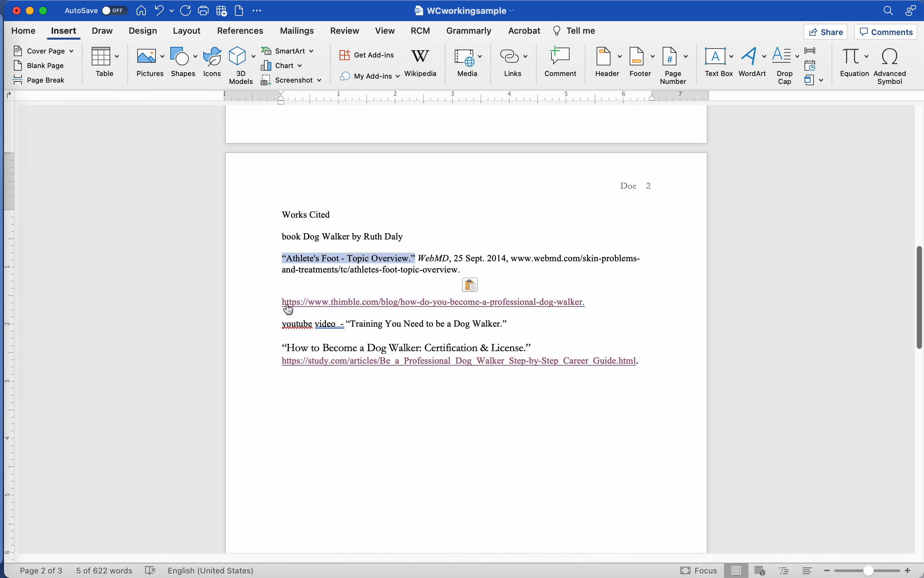
{"action": "left_click", "coordinate": [287, 281]}
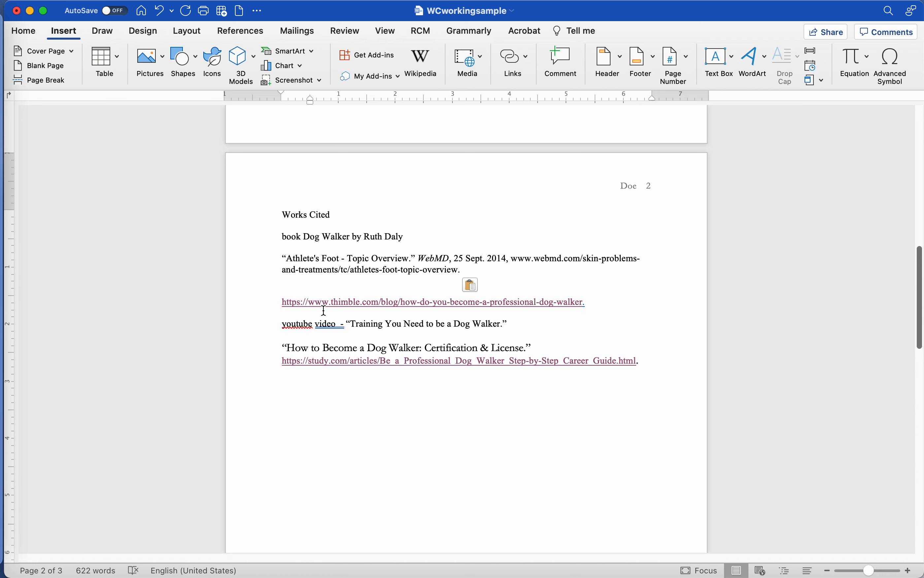
{"action": "key", "text": "Down"}
{"action": "type", "text": "How Do You Become a Professional Dog Walker?"}
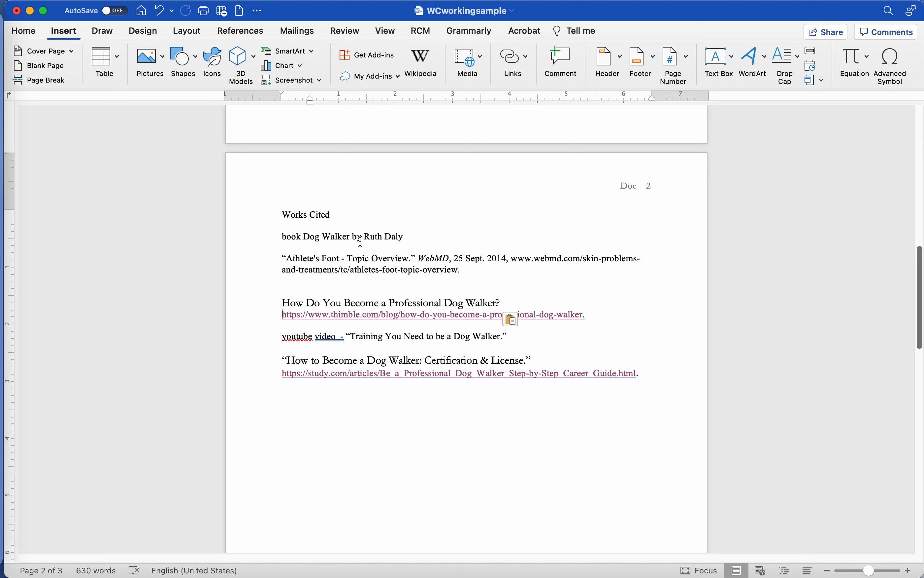
Step: Enclose the Thimble article title in quotation marks, following the title format of the pasted "Athlete's Foot" sample
{"action": "left_click_drag", "start_coordinate": [277, 258], "coordinate": [417, 262]}
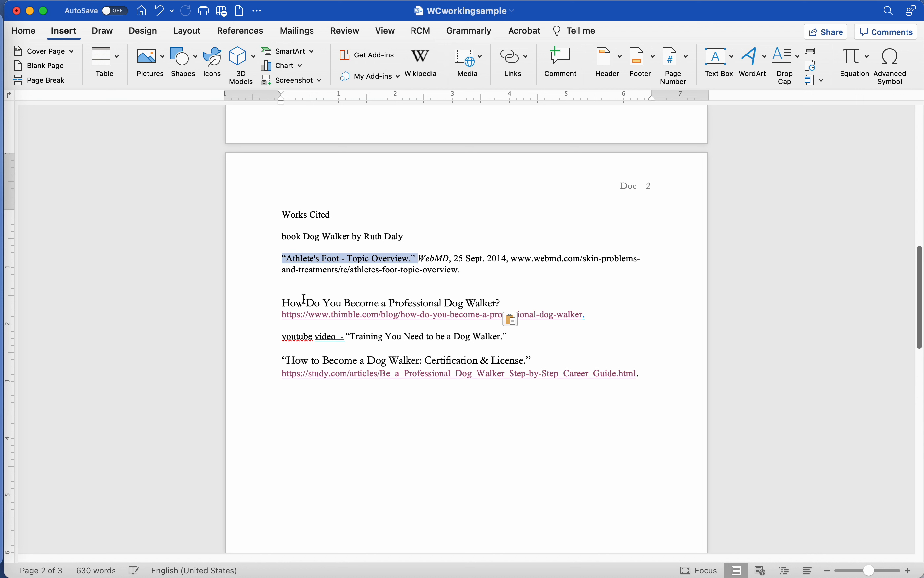
{"action": "left_click", "coordinate": [283, 301]}
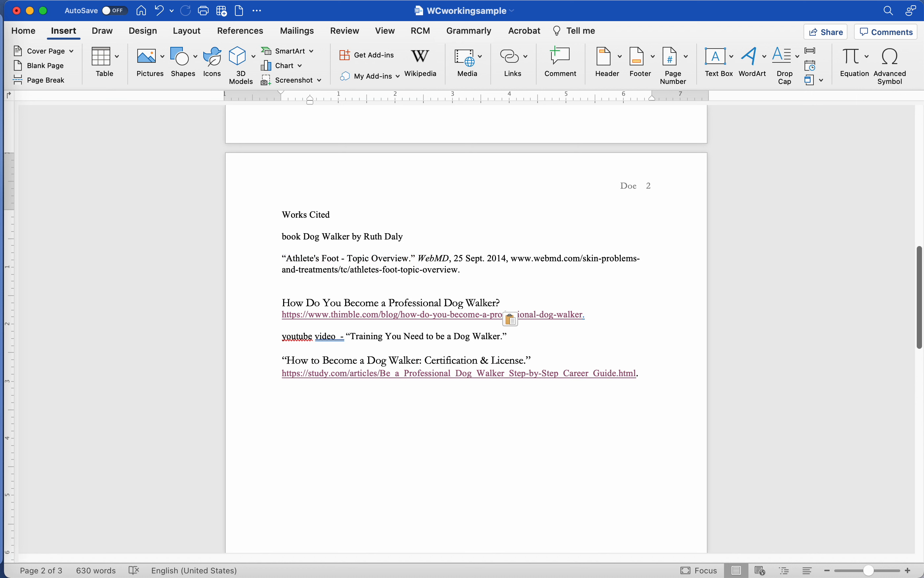
{"action": "type", "text": "\""}
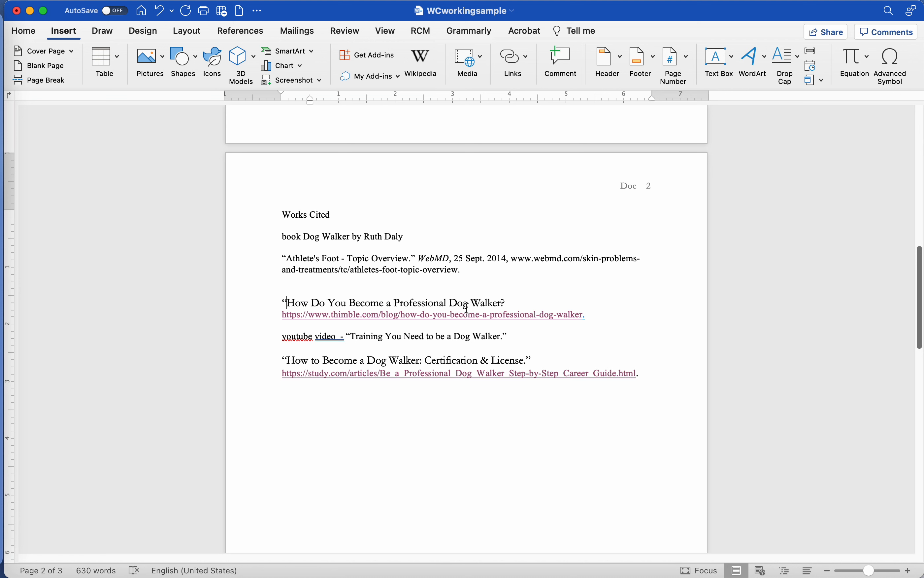
{"action": "left_click", "coordinate": [505, 302]}
{"action": "left_click_drag", "start_coordinate": [515, 303], "coordinate": [280, 302]}
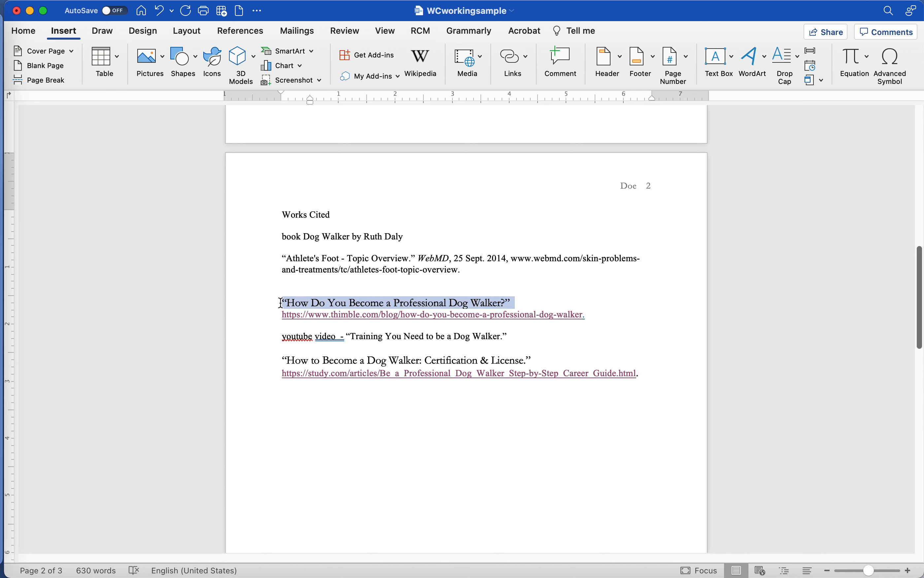
{"action": "left_click", "coordinate": [521, 302]}
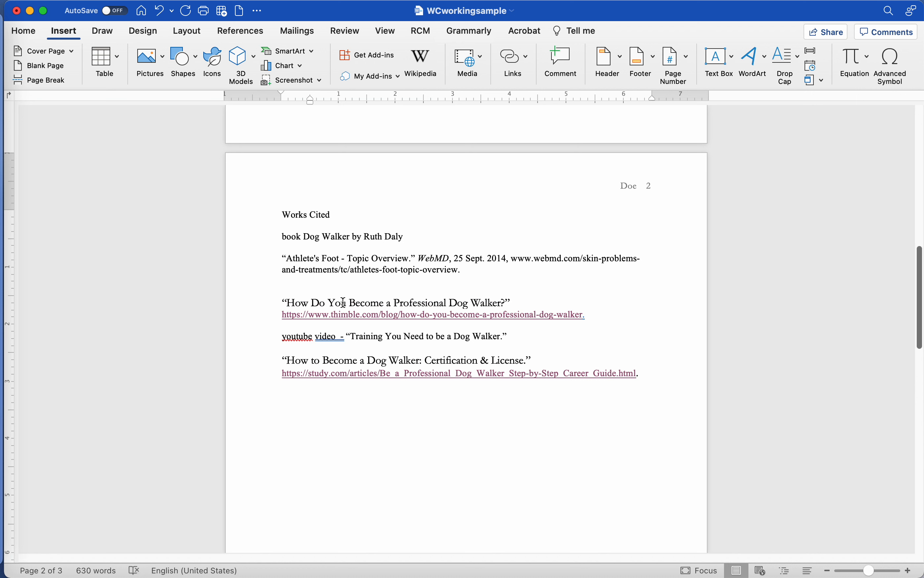
{"action": "left_click_drag", "start_coordinate": [282, 304], "coordinate": [515, 306]}
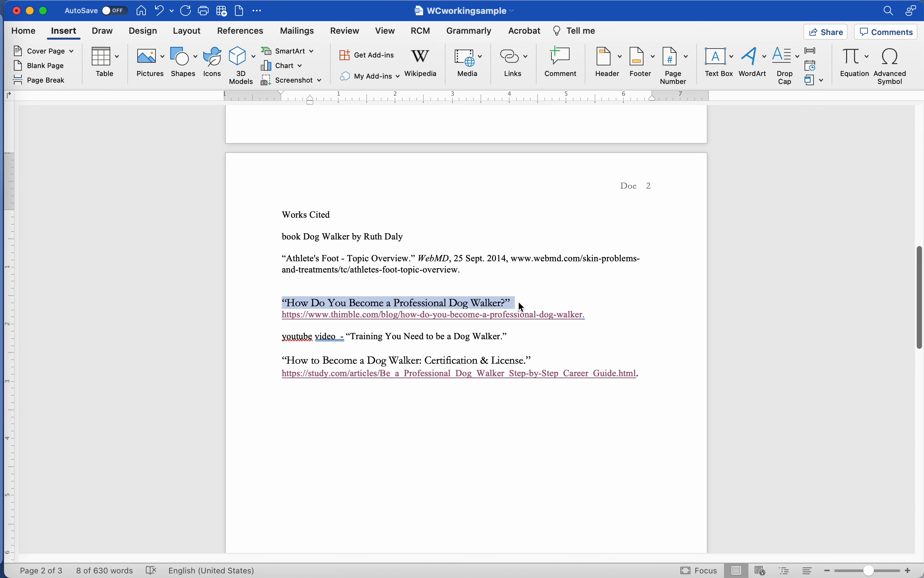
{"action": "left_click", "coordinate": [519, 304]}
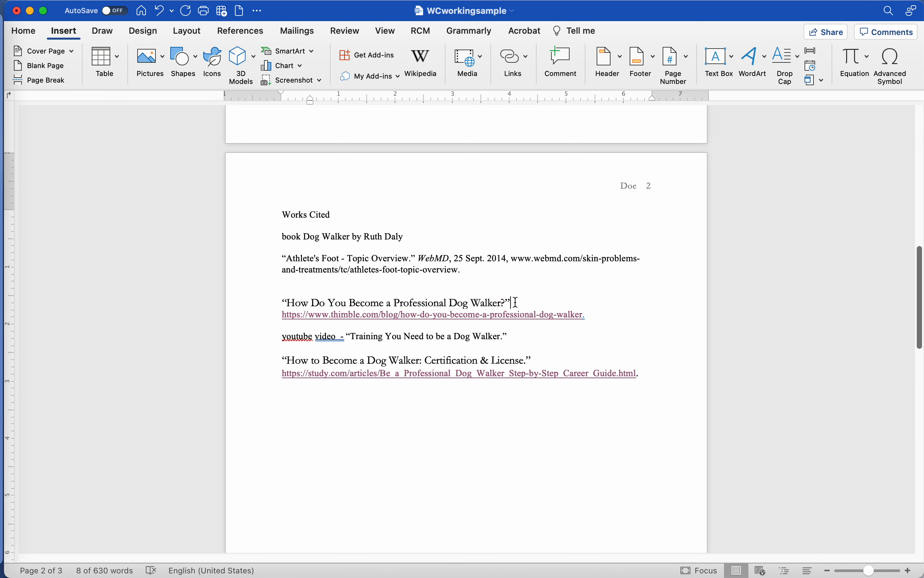
Step: Add the website name Thimble in italics, followed by a comma, after the article title, matching the sample's WebMD format
{"action": "triple_click", "coordinate": [421, 259]}
{"action": "double_click", "coordinate": [449, 259]}
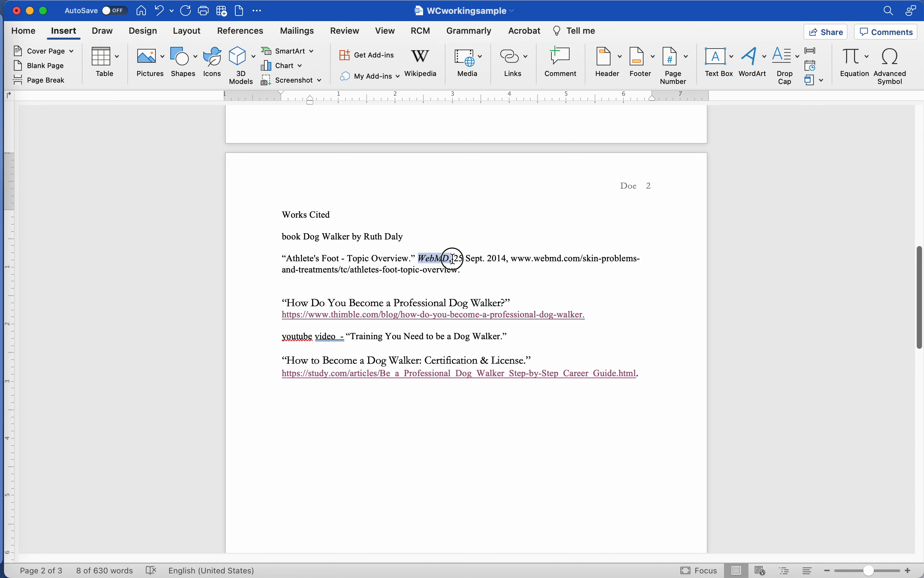
{"action": "left_click", "coordinate": [514, 303]}
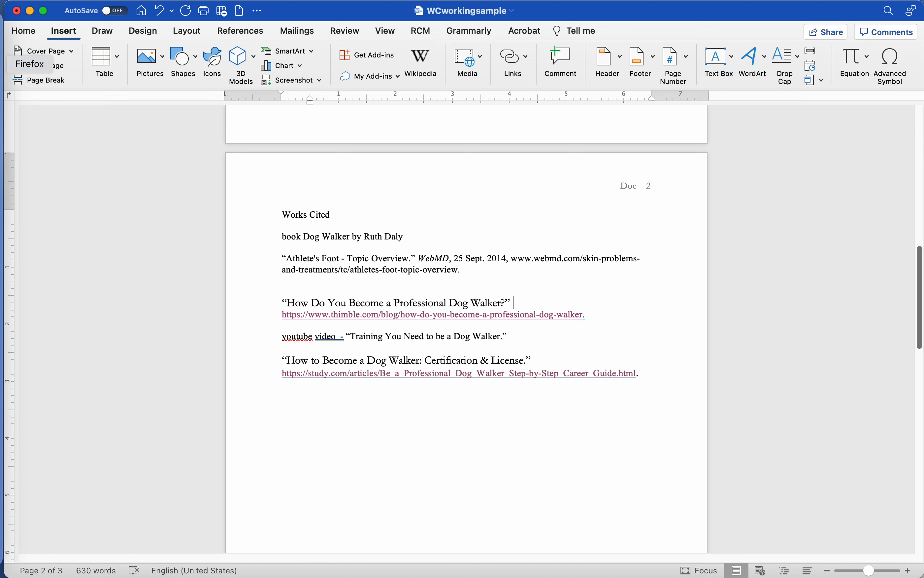
{"action": "left_click", "coordinate": [3, 63]}
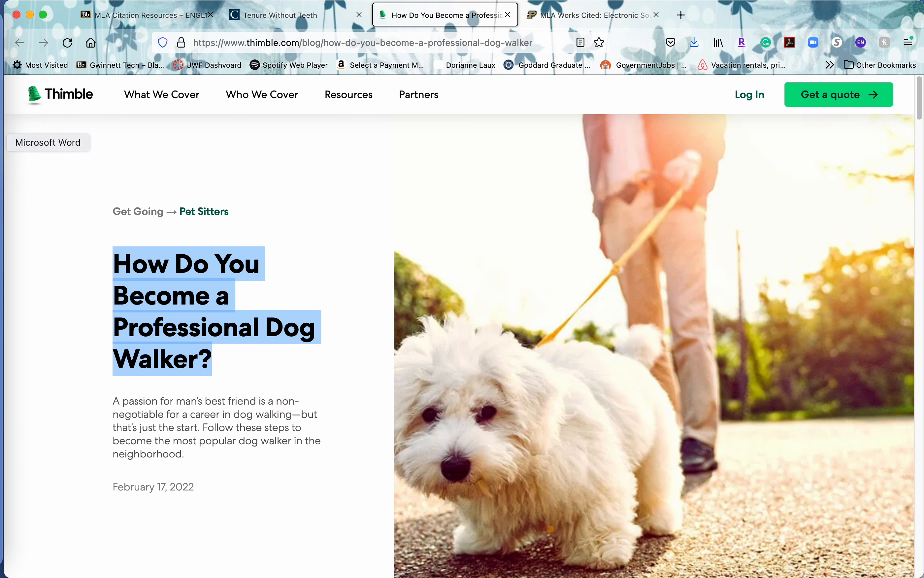
{"action": "left_click", "coordinate": [3, 142]}
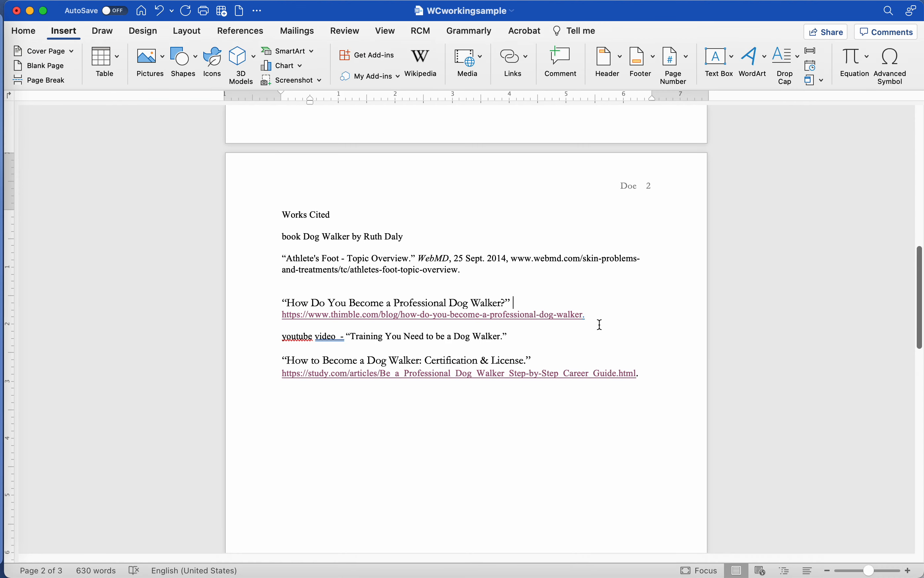
{"action": "type", "text": "Thimble,"}
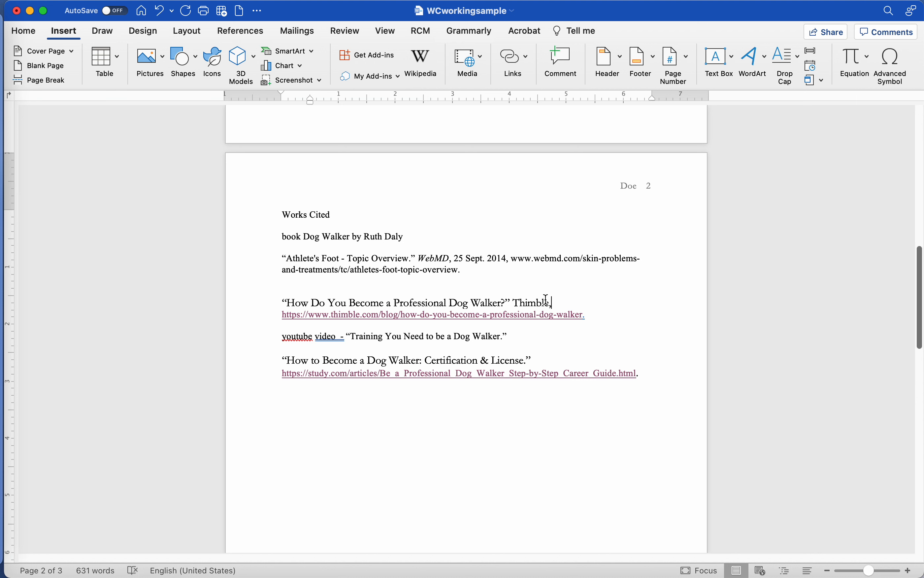
{"action": "left_click_drag", "start_coordinate": [516, 301], "coordinate": [553, 308]}
{"action": "key", "text": "super+i"}
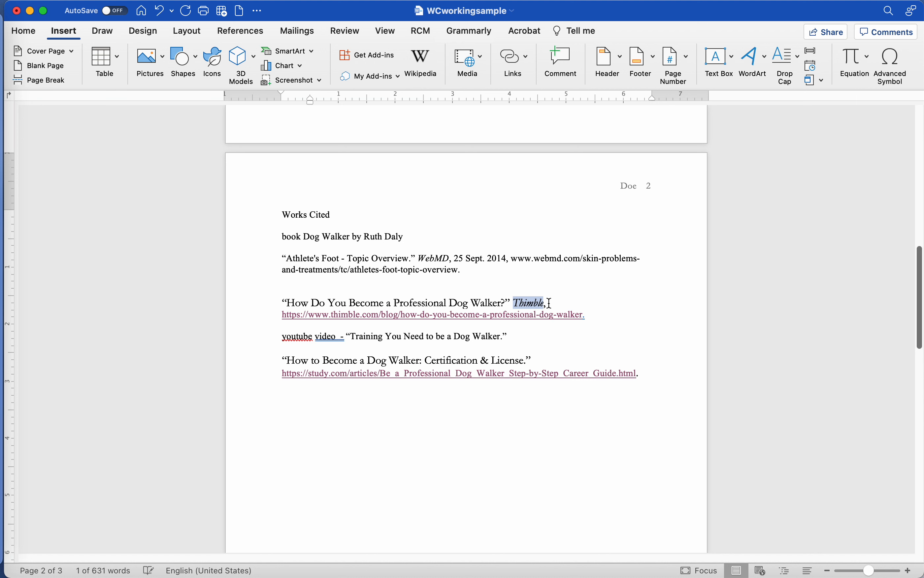
{"action": "left_click", "coordinate": [550, 303]}
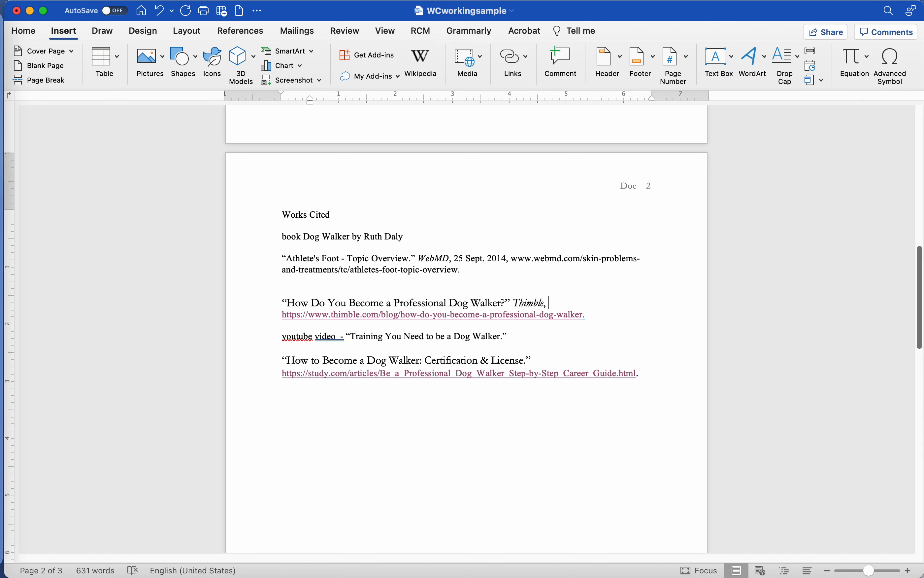
Step: Add the article's publication date as "17 Feb 2022," after the website name in the Thimble citation
{"action": "left_click_drag", "start_coordinate": [454, 259], "coordinate": [509, 259]}
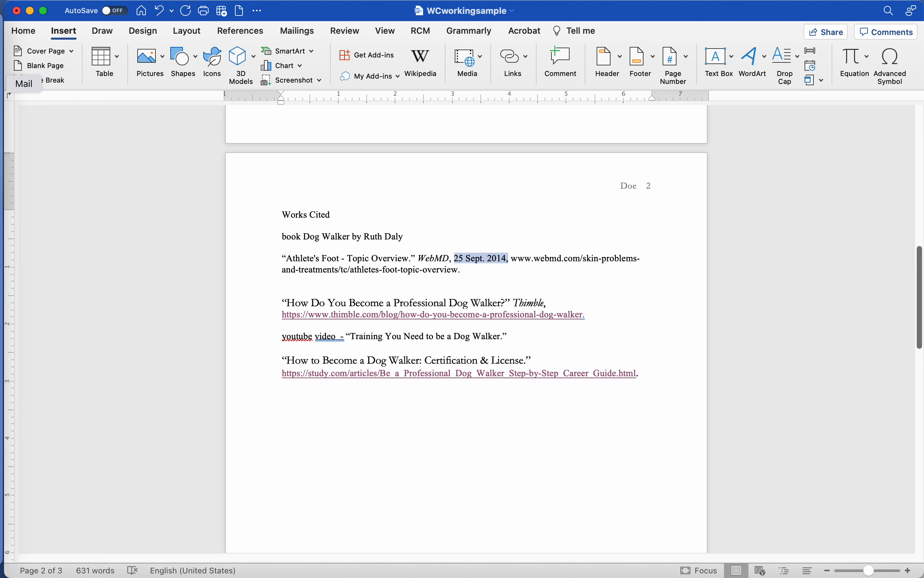
{"action": "left_click", "coordinate": [3, 63]}
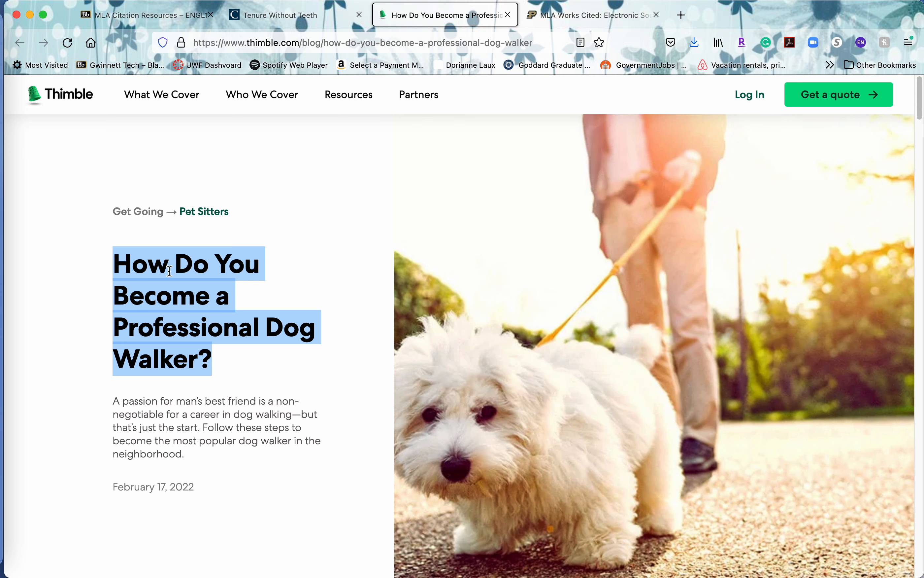
{"action": "left_click", "coordinate": [3, 147]}
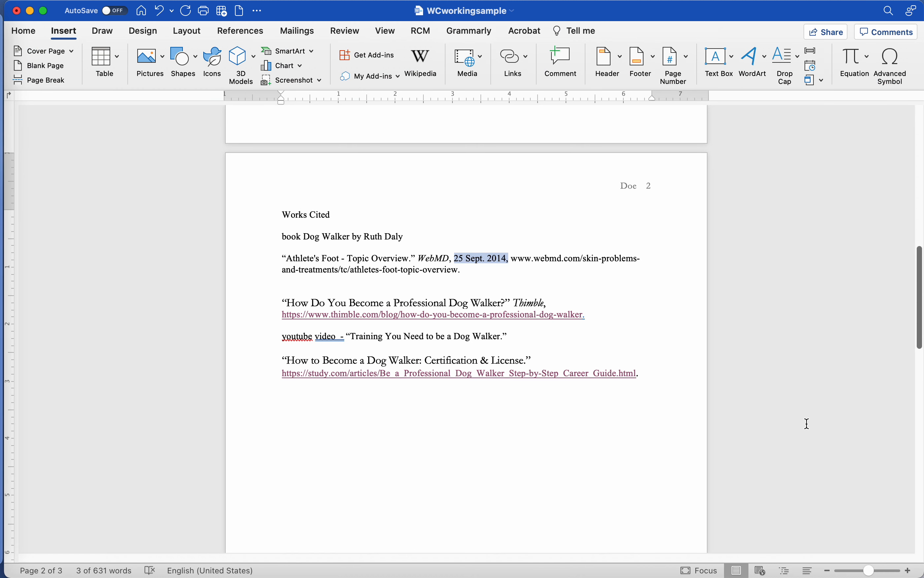
{"action": "left_click", "coordinate": [559, 304]}
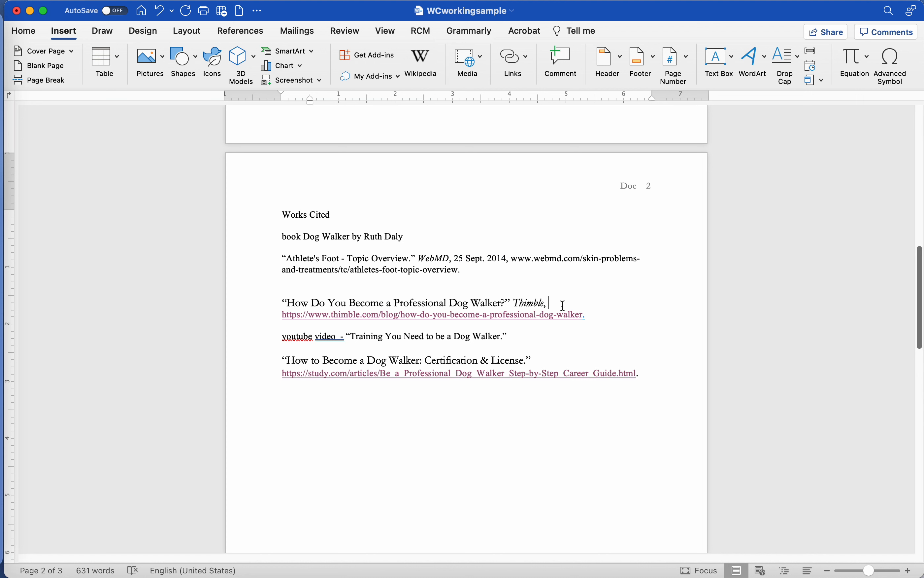
{"action": "type", "text": "17 "}
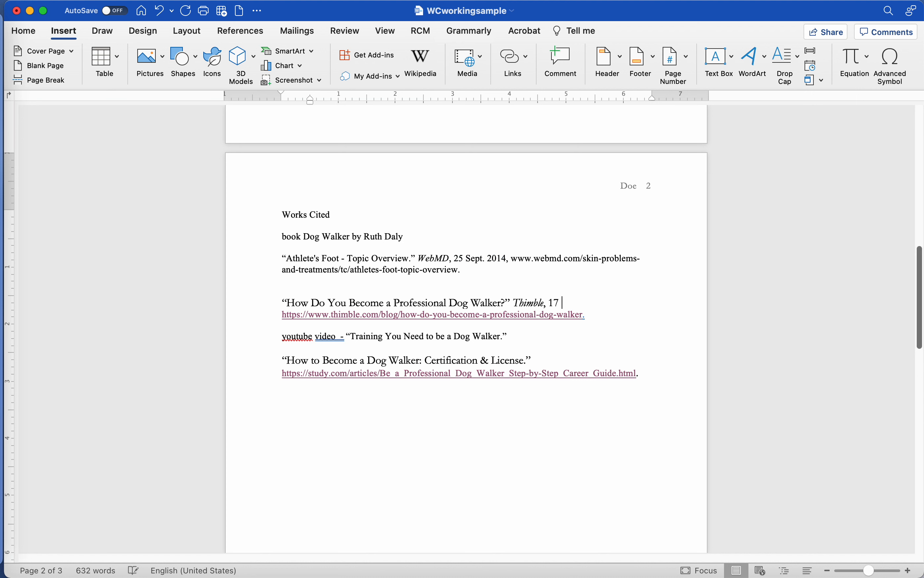
{"action": "type", "text": "Feb 2022,"}
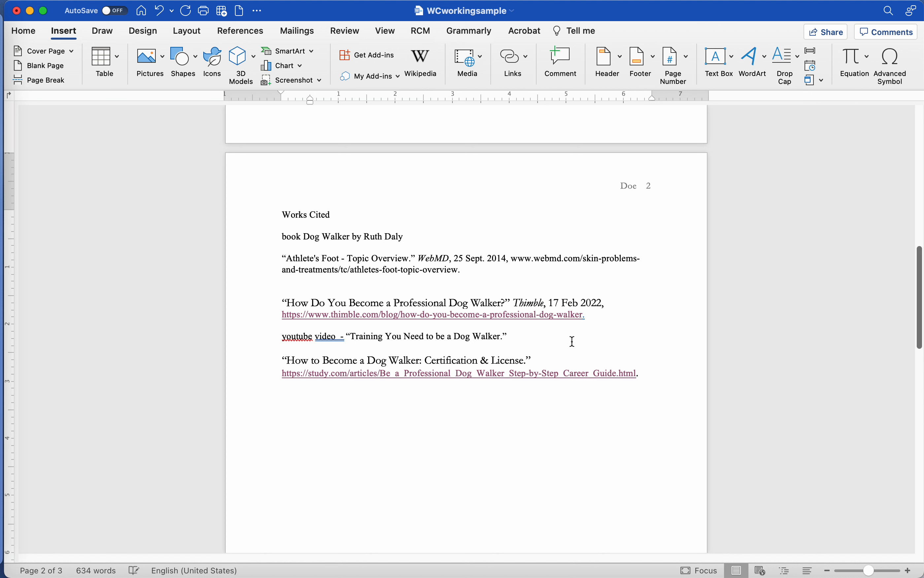
Step: Join the URL line to the Thimble citation as one paragraph and move its hanging indent back to the left margin
{"action": "left_click_drag", "start_coordinate": [512, 255], "coordinate": [663, 272]}
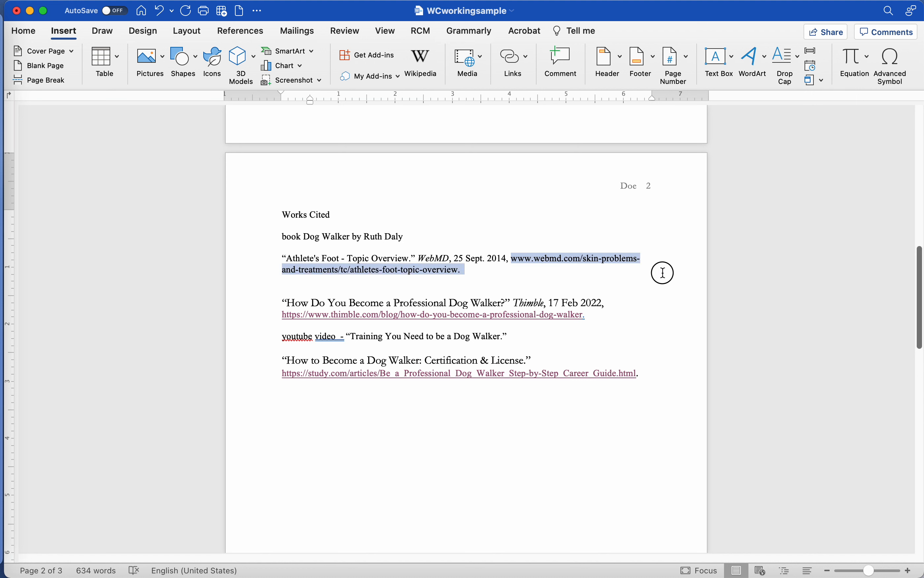
{"action": "left_click", "coordinate": [611, 304]}
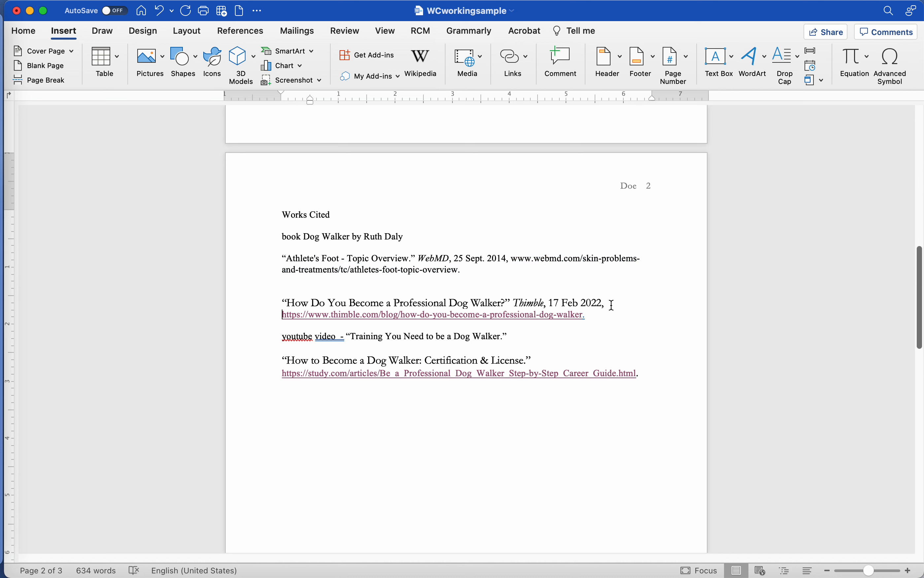
{"action": "key", "text": "Delete"}
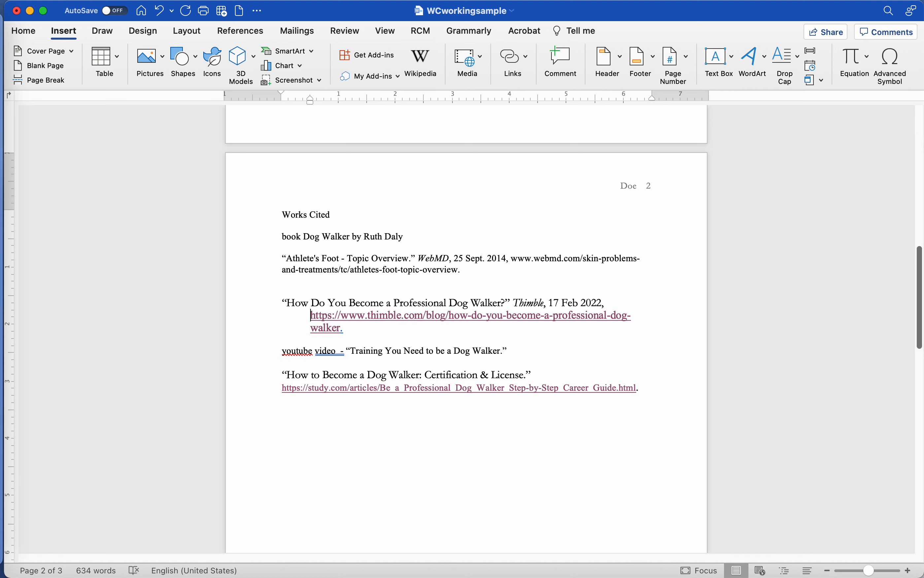
{"action": "left_click_drag", "start_coordinate": [310, 100], "coordinate": [282, 98]}
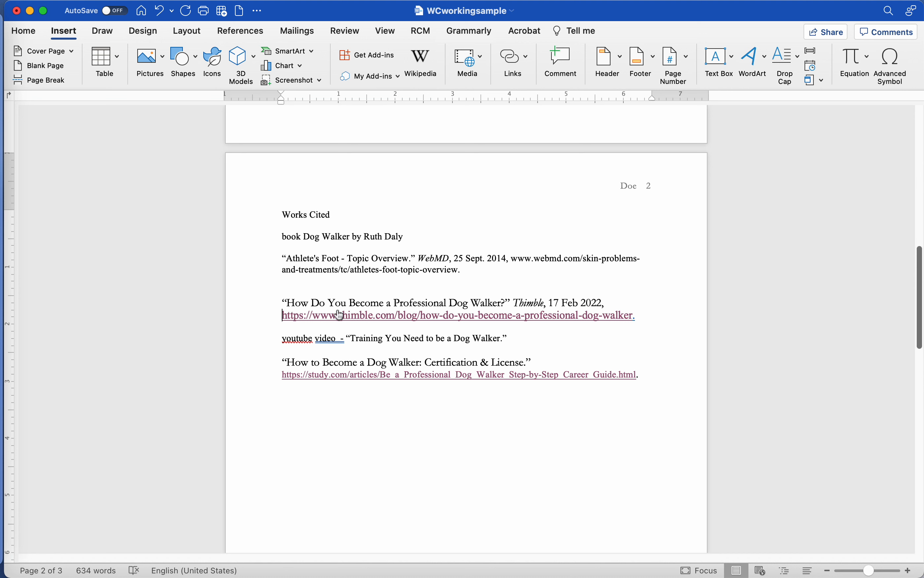
{"action": "left_click_drag", "start_coordinate": [273, 304], "coordinate": [274, 316]}
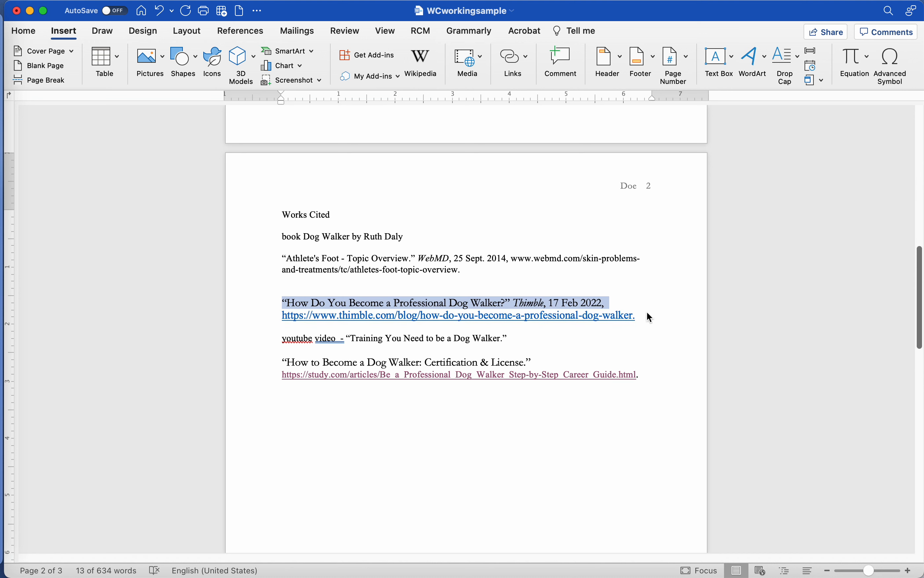
{"action": "mouse_move", "coordinate": [645, 313]}
{"action": "left_mouse_down"}
{"action": "mouse_move", "coordinate": [604, 315]}
{"action": "mouse_move", "coordinate": [633, 315]}
{"action": "left_mouse_up"}
{"action": "left_click", "coordinate": [648, 321]}
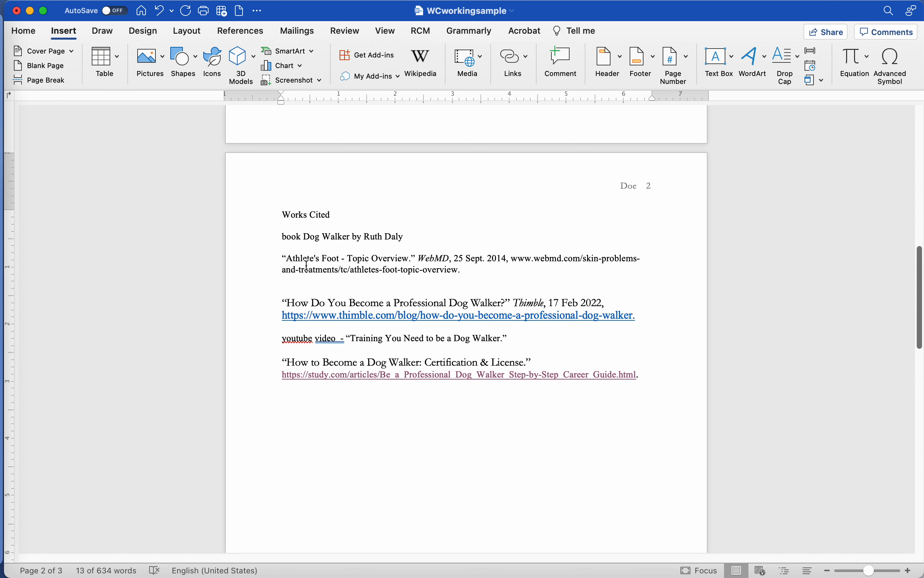
Step: Delete the pasted "Athlete's Foot" sample citation and the blank line beneath it from the Works Cited page
{"action": "left_click_drag", "start_coordinate": [470, 268], "coordinate": [256, 263]}
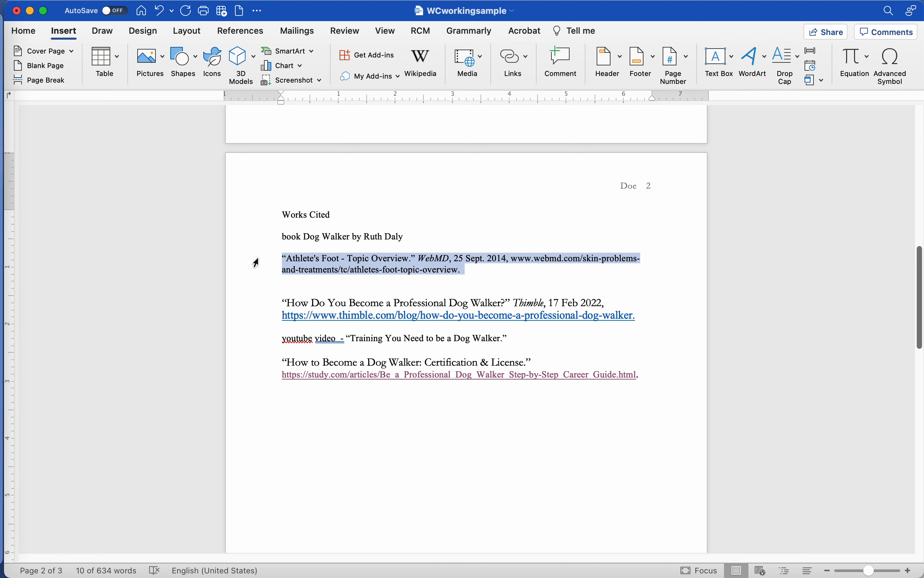
{"action": "key", "text": "BackSpace"}
{"action": "key", "text": "BackSpace"}
{"action": "key", "text": "BackSpace"}
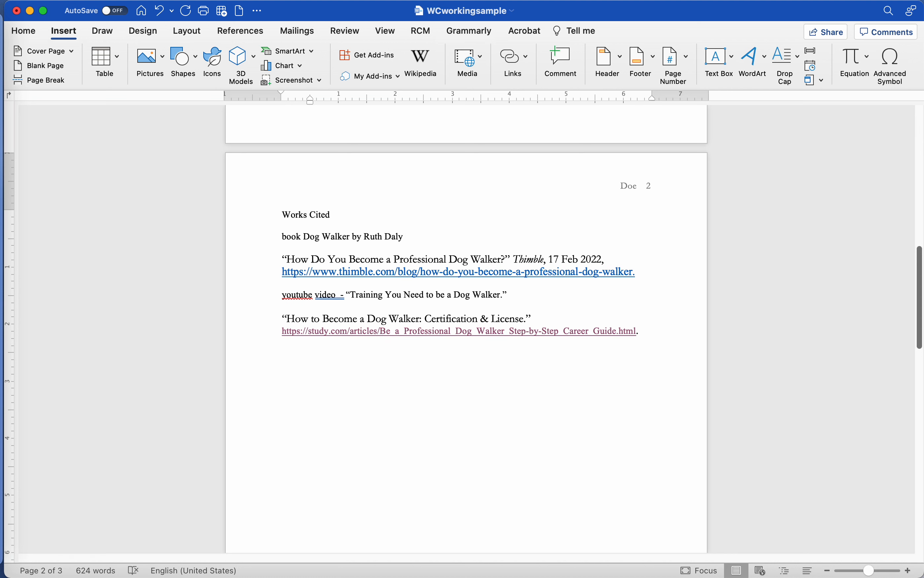
Step: Review the remaining book, YouTube video and study.com entries on the Works Cited page
{"action": "left_click_drag", "start_coordinate": [280, 237], "coordinate": [420, 238]}
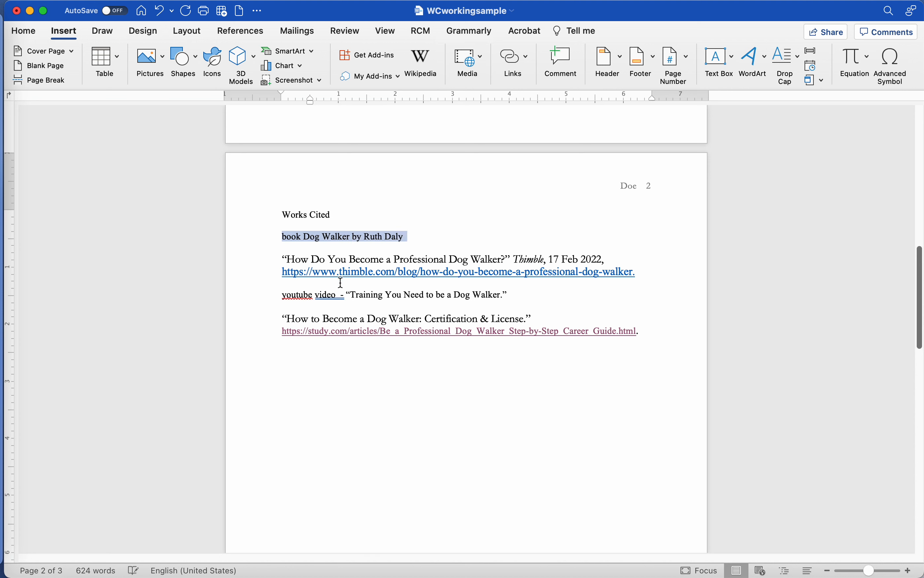
{"action": "left_click_drag", "start_coordinate": [280, 300], "coordinate": [567, 300]}
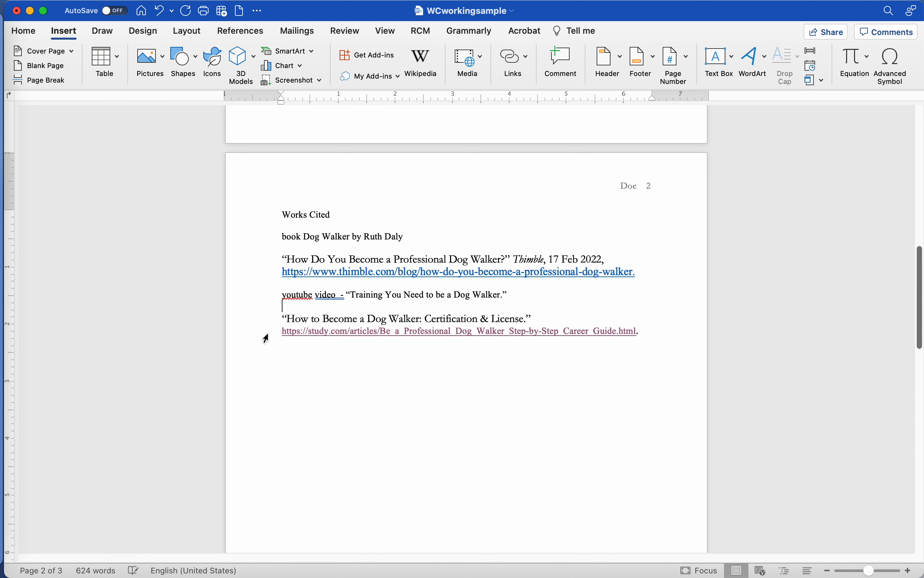
{"action": "left_click_drag", "start_coordinate": [273, 323], "coordinate": [644, 340]}
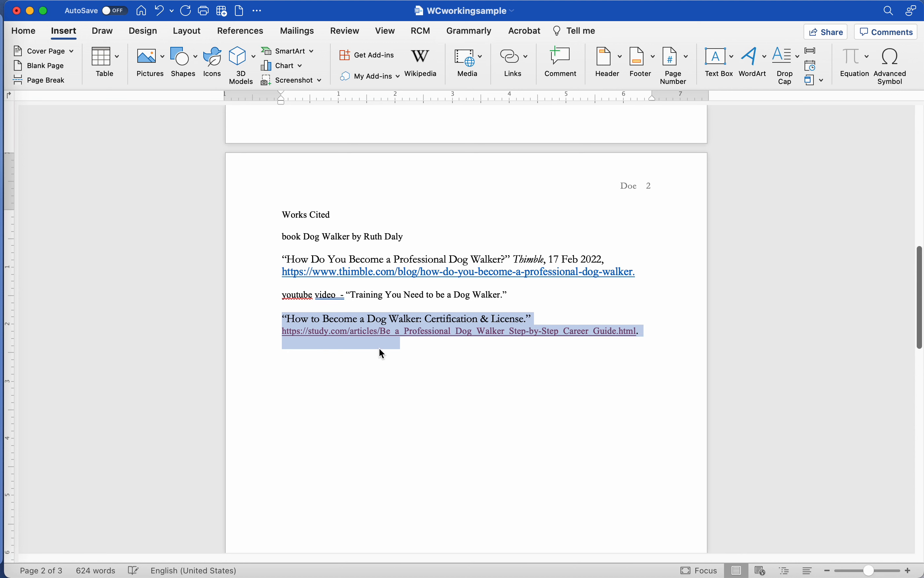
{"action": "right_click", "coordinate": [297, 295]}
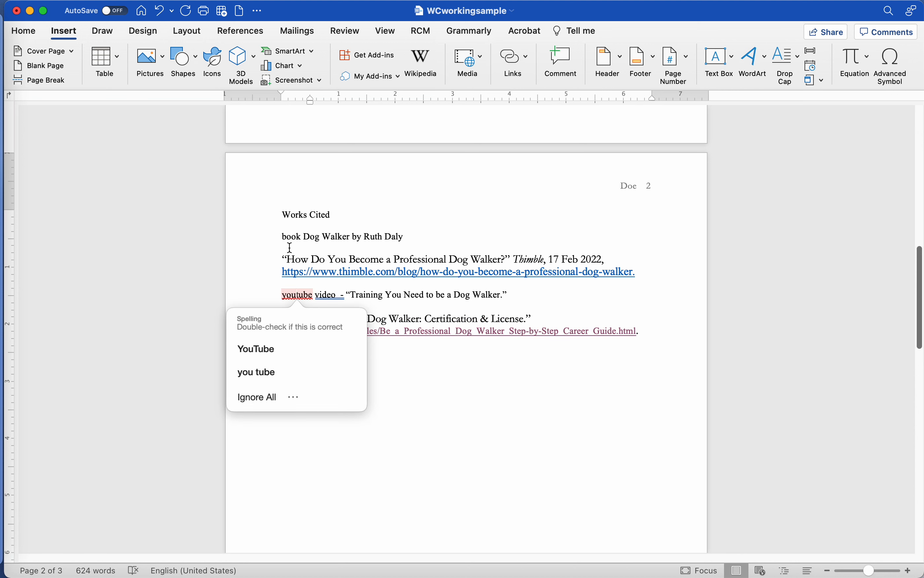
{"action": "left_click", "coordinate": [284, 234]}
Step: Switch to Purdue OWL in Firefox, open its "MLA Works Cited Page: Books" guide and examine the book citation formats
{"action": "left_click", "coordinate": [1, 63]}
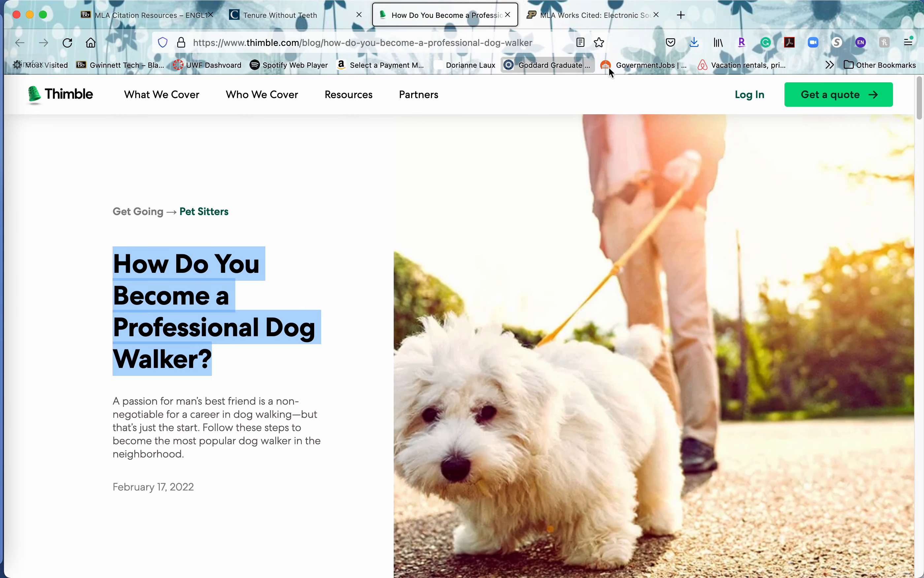
{"action": "left_click", "coordinate": [583, 14]}
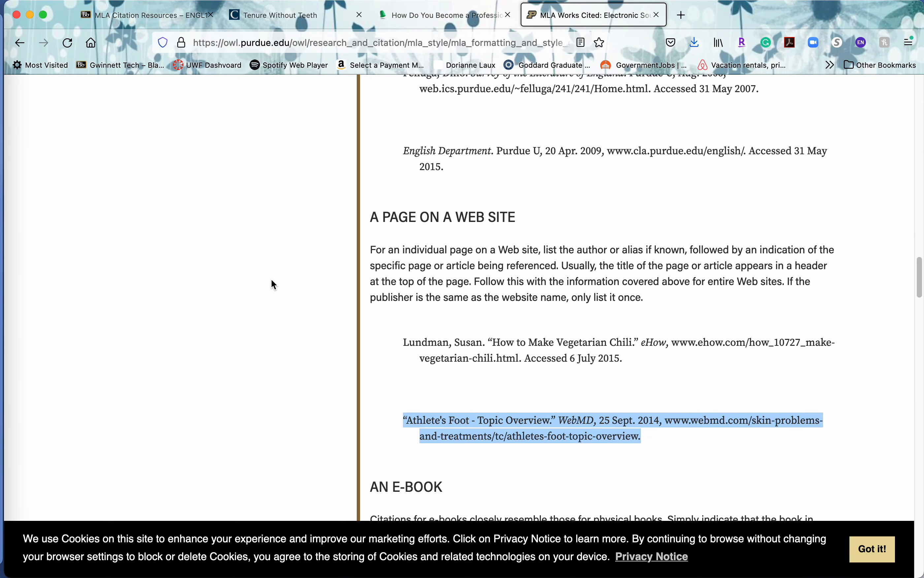
{"action": "scroll", "coordinate": [269, 287], "scroll_direction": "up", "scroll_amount": 10}
{"action": "scroll", "coordinate": [274, 284], "scroll_direction": "up", "scroll_amount": 4}
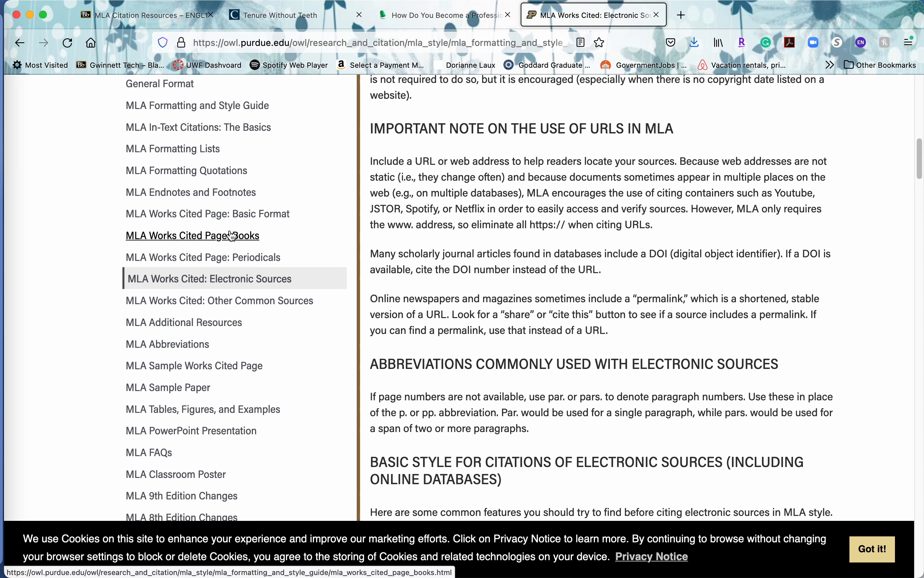
{"action": "left_click", "coordinate": [197, 236]}
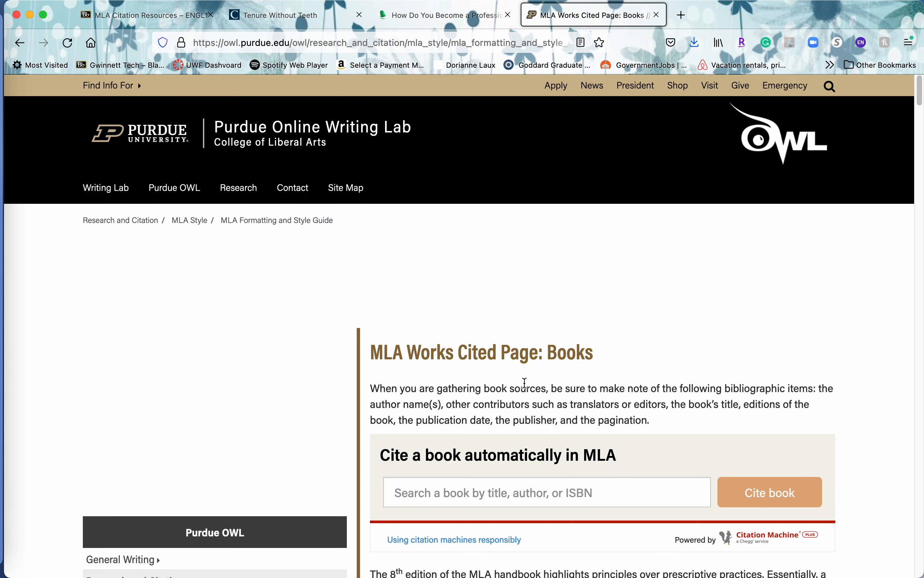
{"action": "scroll", "coordinate": [554, 344], "scroll_direction": "down", "scroll_amount": 7}
{"action": "scroll", "coordinate": [524, 384], "scroll_direction": "down", "scroll_amount": 15}
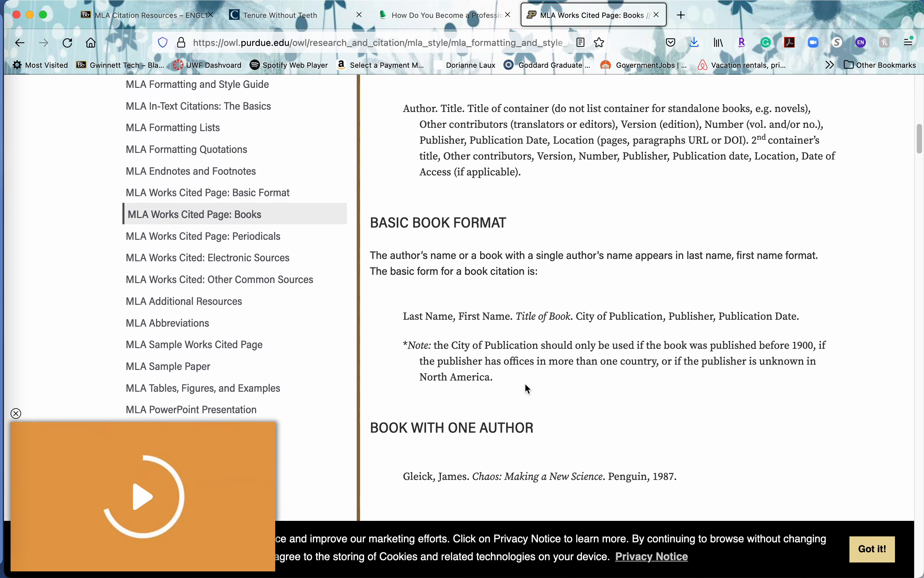
{"action": "scroll", "coordinate": [528, 386], "scroll_direction": "down", "scroll_amount": 12}
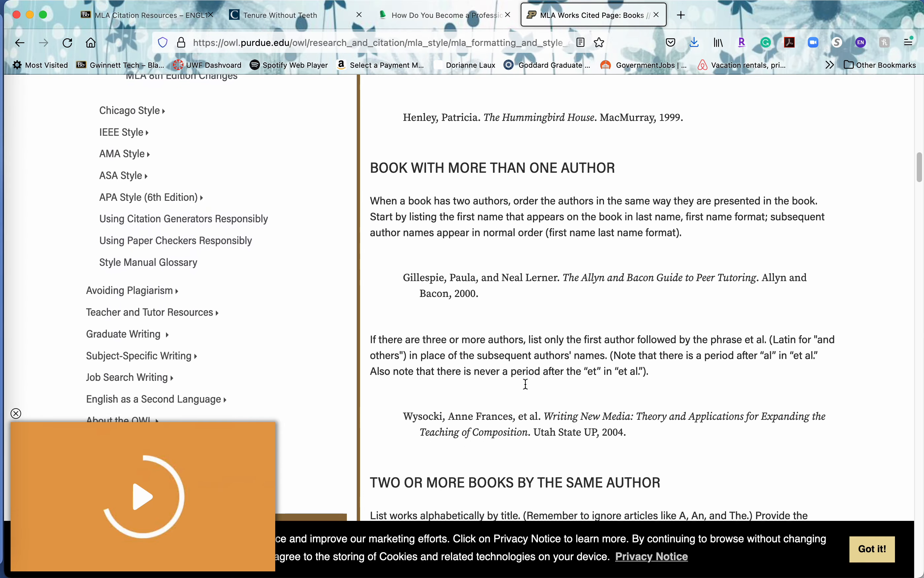
{"action": "scroll", "coordinate": [526, 384], "scroll_direction": "down", "scroll_amount": 12}
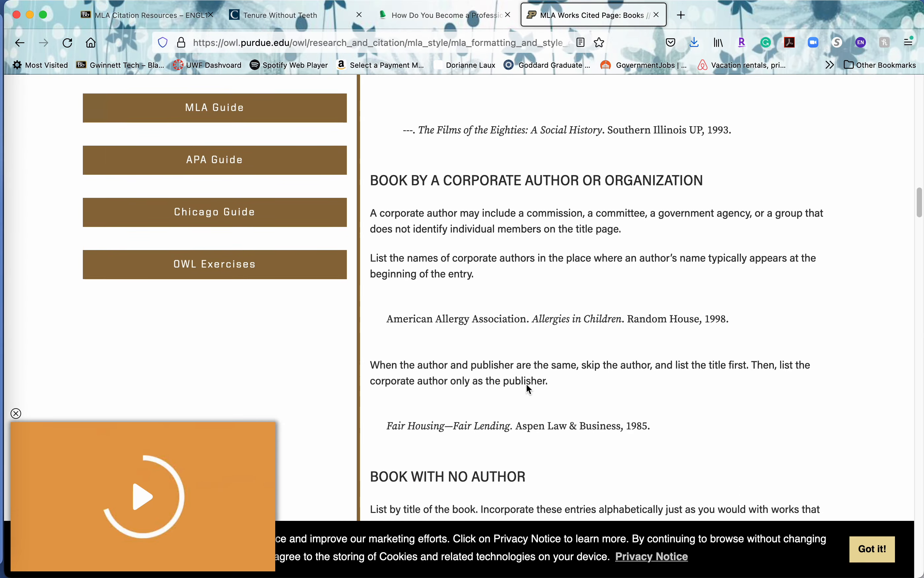
{"action": "scroll", "coordinate": [527, 385], "scroll_direction": "down", "scroll_amount": 8}
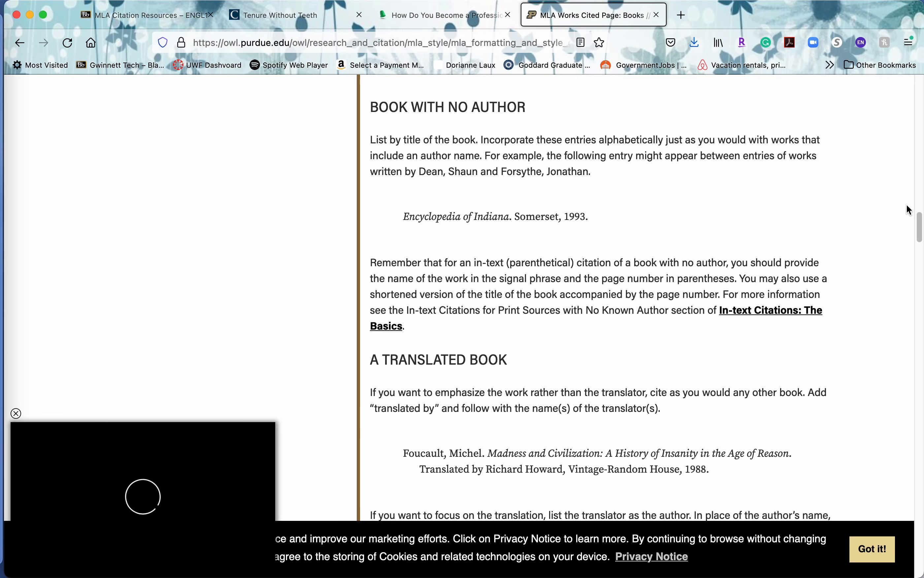
{"action": "scroll", "coordinate": [343, 336], "scroll_direction": "up", "scroll_amount": 15}
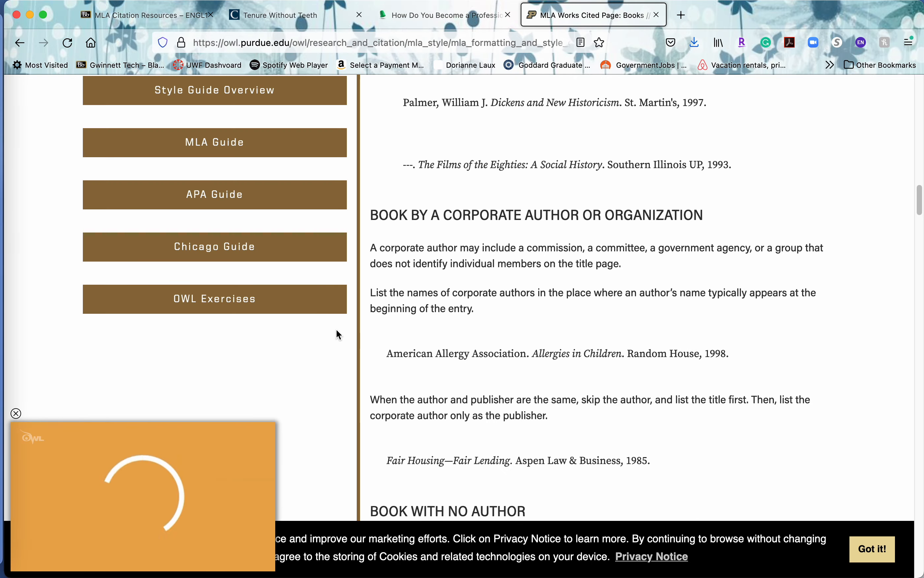
{"action": "scroll", "coordinate": [337, 338], "scroll_direction": "up", "scroll_amount": 10}
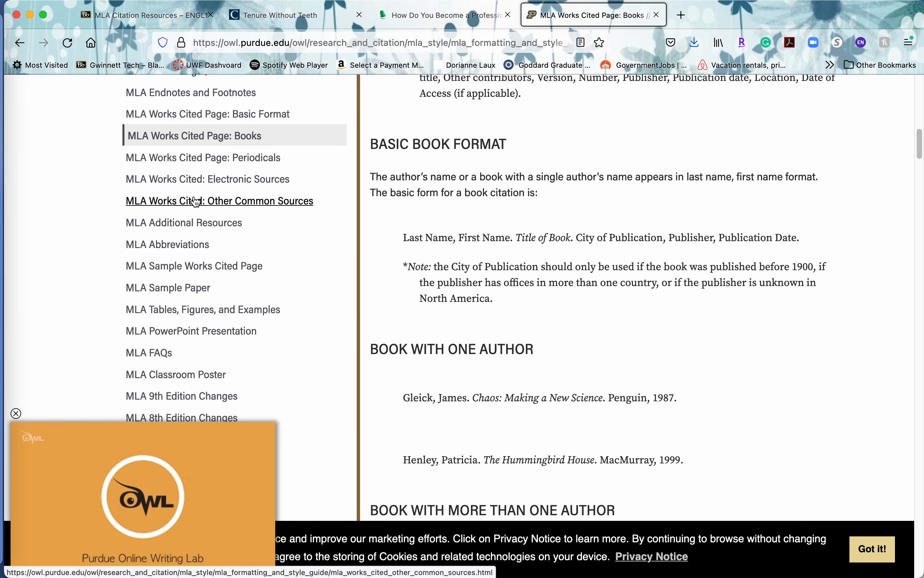
Step: Open Purdue OWL's "MLA Works Cited: Electronic Sources" guide, examine the YouTube video citation format and dismiss the floating video
{"action": "left_click", "coordinate": [240, 181]}
{"action": "scroll", "coordinate": [589, 380], "scroll_direction": "down", "scroll_amount": 15}
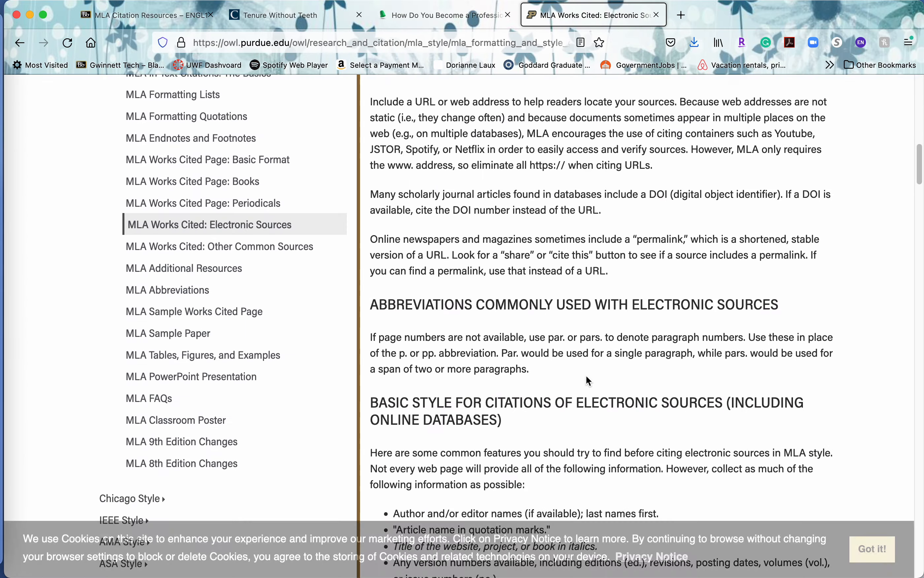
{"action": "scroll", "coordinate": [589, 380], "scroll_direction": "down", "scroll_amount": 20}
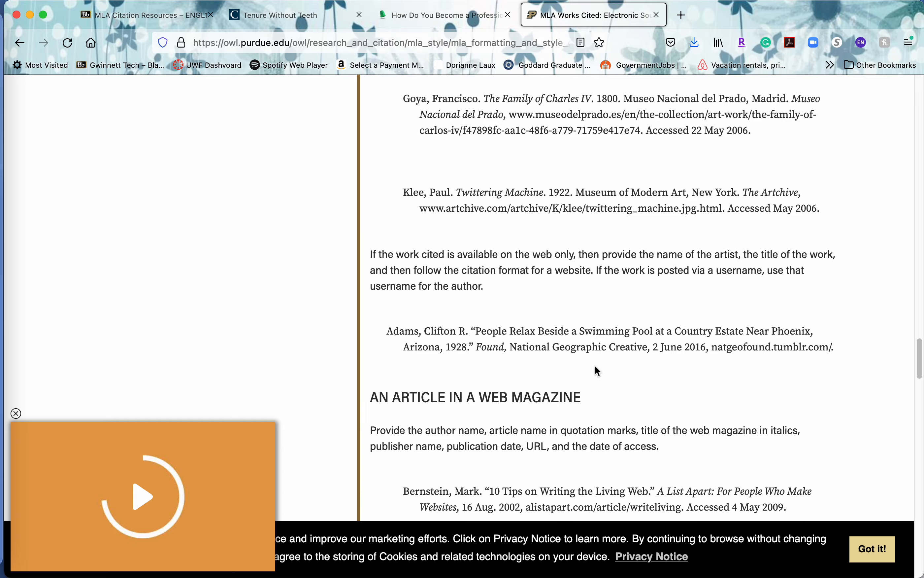
{"action": "scroll", "coordinate": [597, 371], "scroll_direction": "down", "scroll_amount": 20}
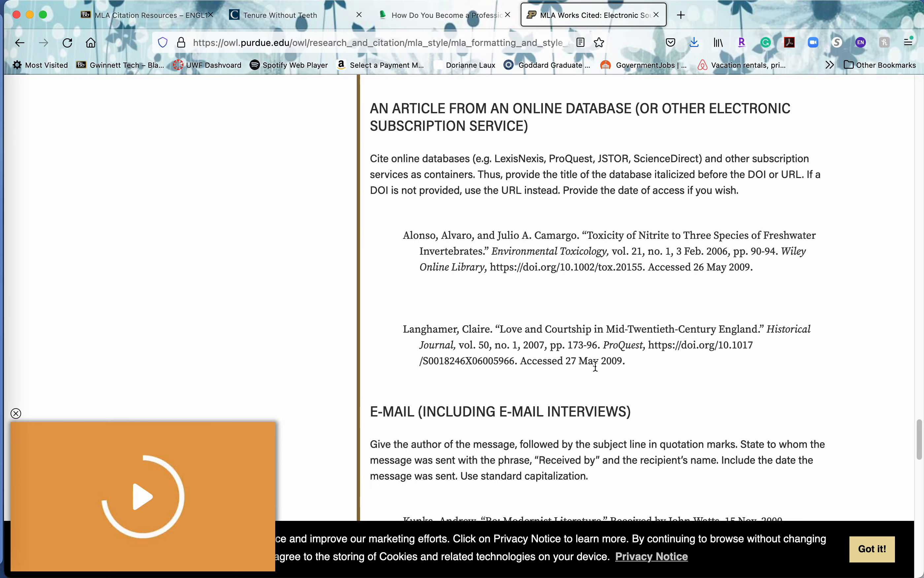
{"action": "scroll", "coordinate": [595, 366], "scroll_direction": "down", "scroll_amount": 20}
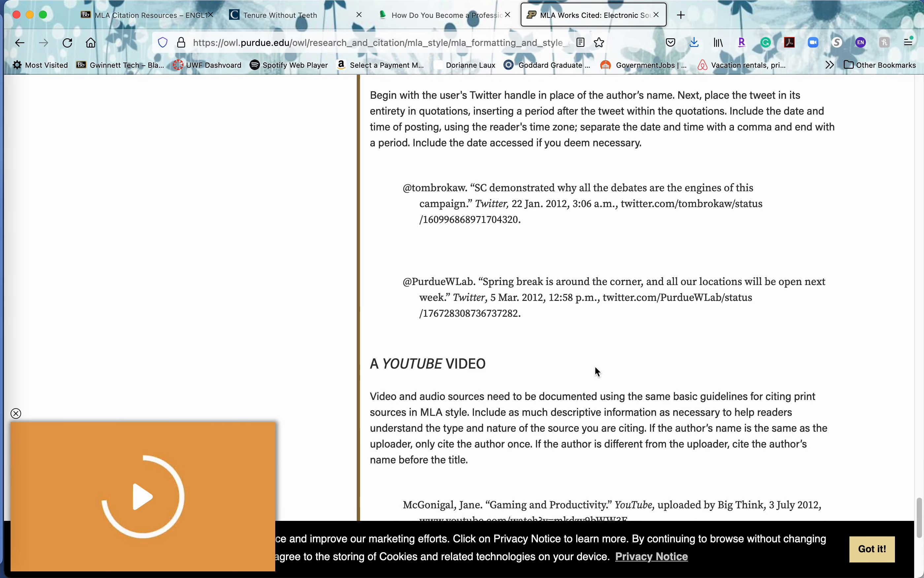
{"action": "scroll", "coordinate": [598, 371], "scroll_direction": "down", "scroll_amount": 8}
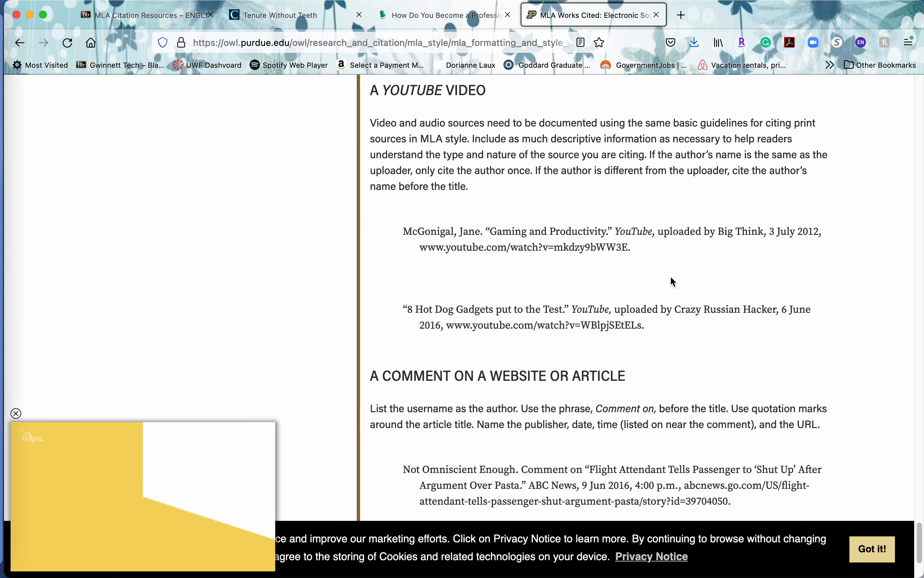
{"action": "left_click", "coordinate": [16, 413]}
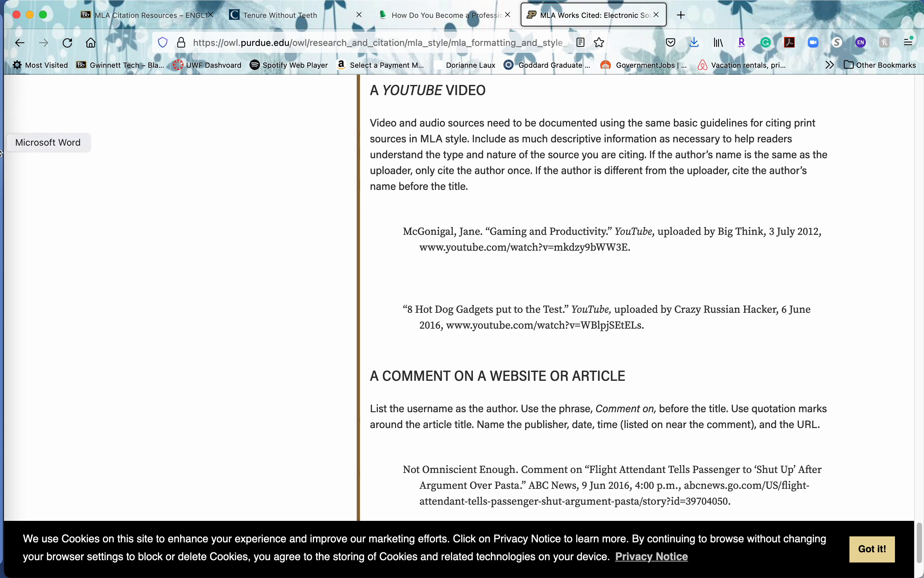
Step: Switch to Word and review the heading and entries of the completed Work Cited page on page 3 of WCworkingsample
{"action": "left_click", "coordinate": [1, 144]}
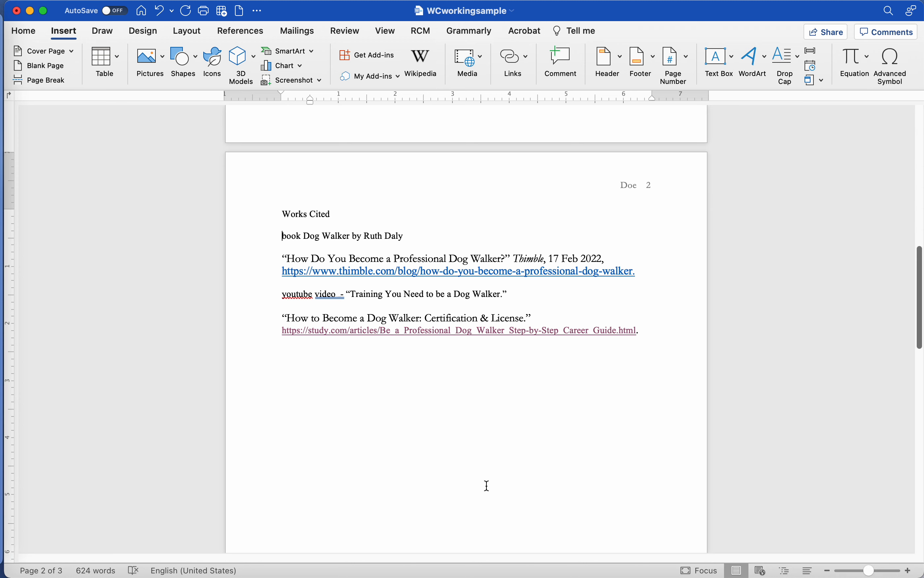
{"action": "scroll", "coordinate": [488, 486], "scroll_direction": "down", "scroll_amount": 15}
{"action": "scroll", "coordinate": [488, 485], "scroll_direction": "down", "scroll_amount": 10}
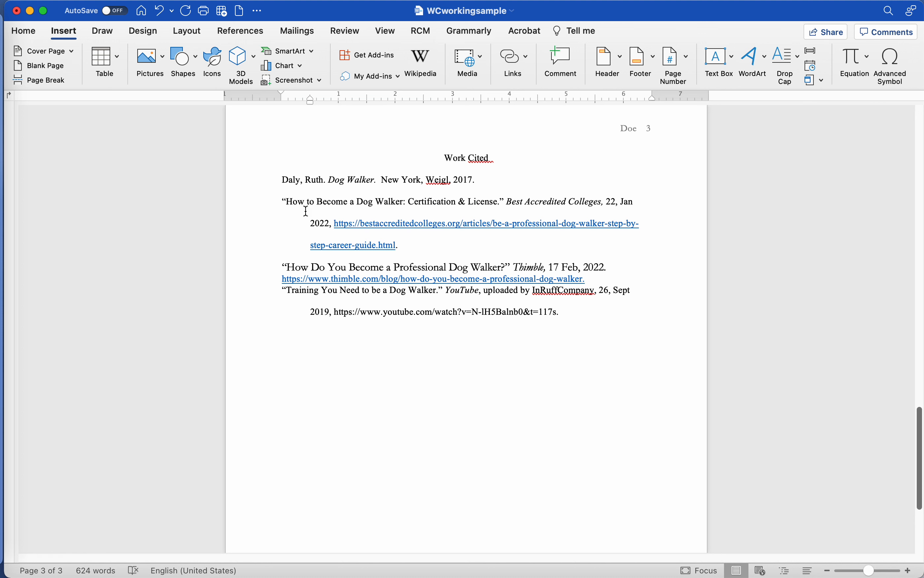
{"action": "left_click", "coordinate": [283, 291]}
{"action": "left_click", "coordinate": [492, 158]}
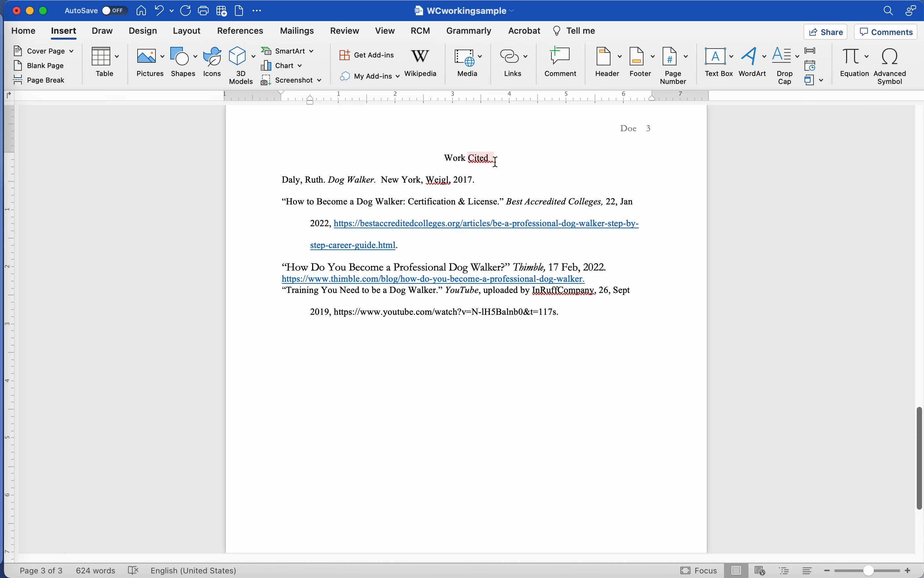
{"action": "left_click", "coordinate": [569, 370]}
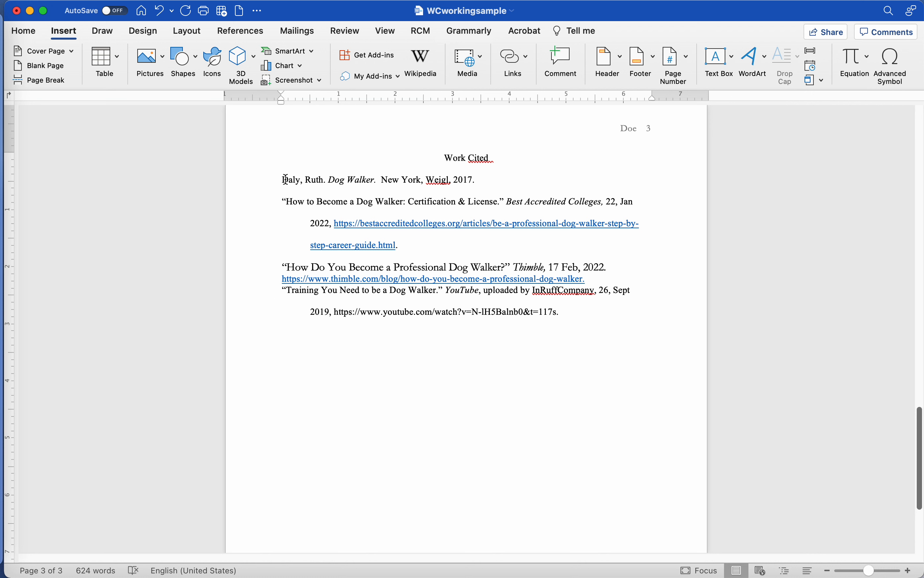
Step: Compare the opening words of the four Work Cited entries to check their alphabetical order
{"action": "left_click_drag", "start_coordinate": [285, 179], "coordinate": [304, 202]}
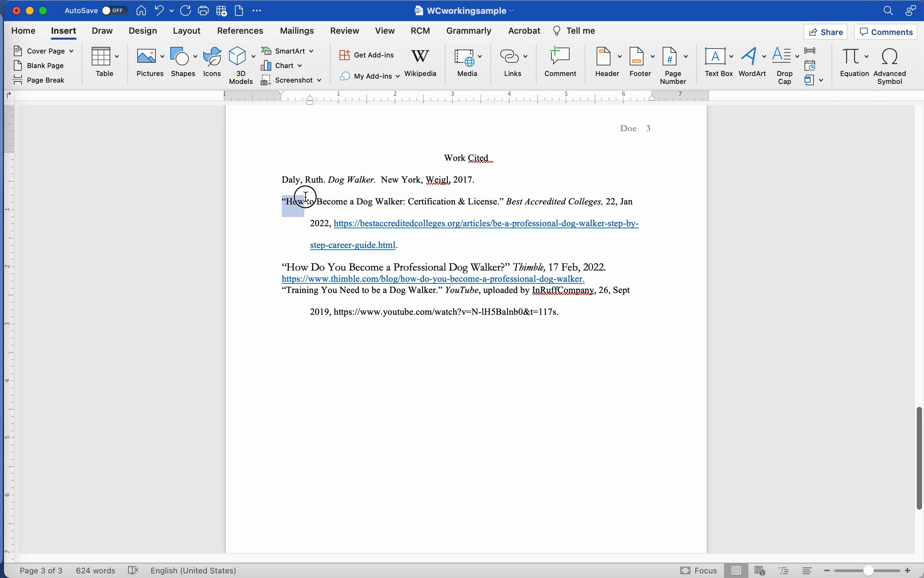
{"action": "left_click_drag", "start_coordinate": [282, 266], "coordinate": [310, 267]}
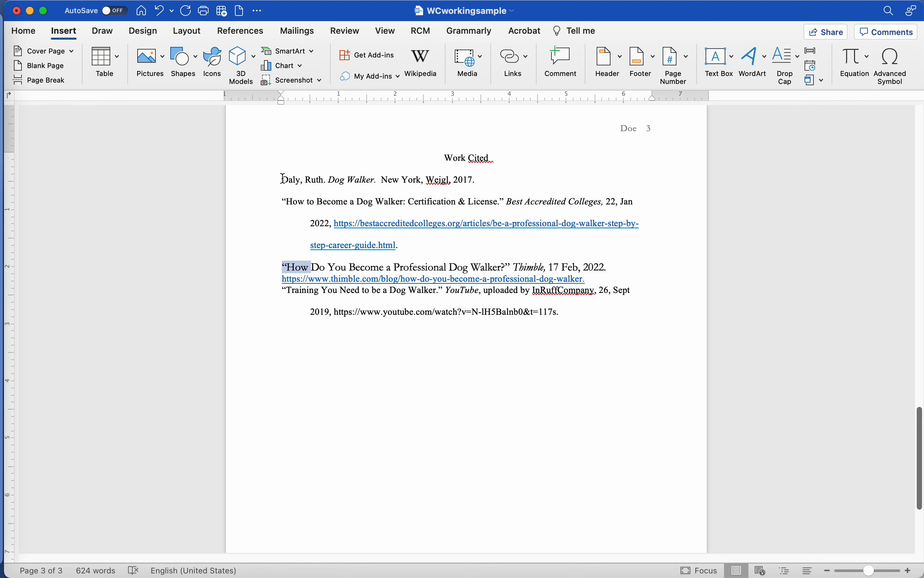
{"action": "left_click_drag", "start_coordinate": [283, 178], "coordinate": [305, 180]}
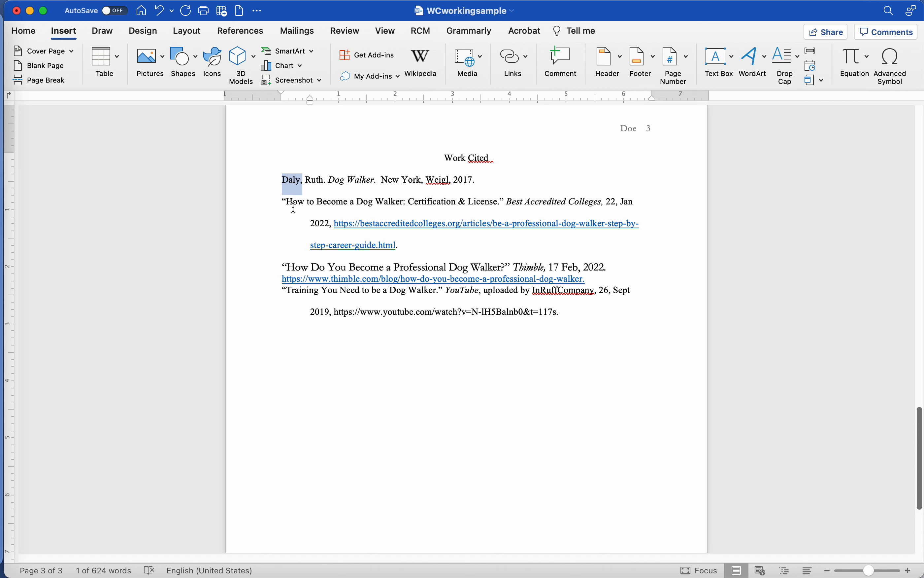
{"action": "left_click_drag", "start_coordinate": [284, 202], "coordinate": [305, 199]}
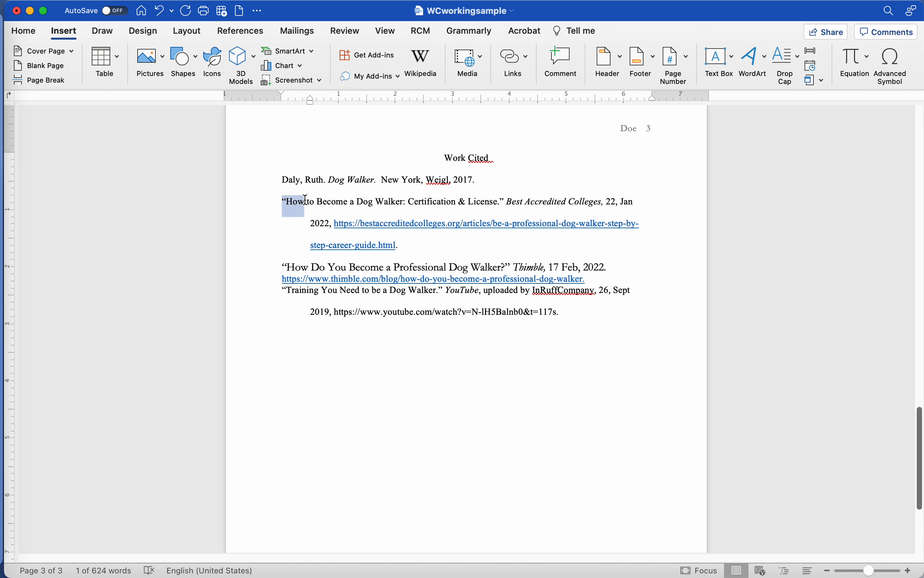
{"action": "left_click_drag", "start_coordinate": [284, 267], "coordinate": [329, 266]}
{"action": "left_click_drag", "start_coordinate": [282, 291], "coordinate": [283, 267]}
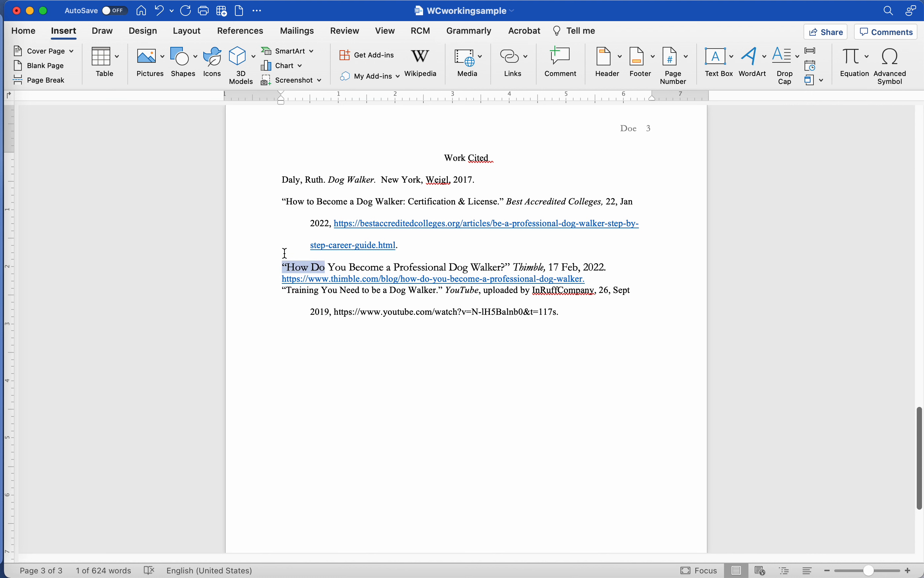
{"action": "mouse_move", "coordinate": [313, 204]}
{"action": "left_mouse_down"}
{"action": "mouse_move", "coordinate": [279, 204]}
{"action": "mouse_move", "coordinate": [309, 203]}
{"action": "left_mouse_up"}
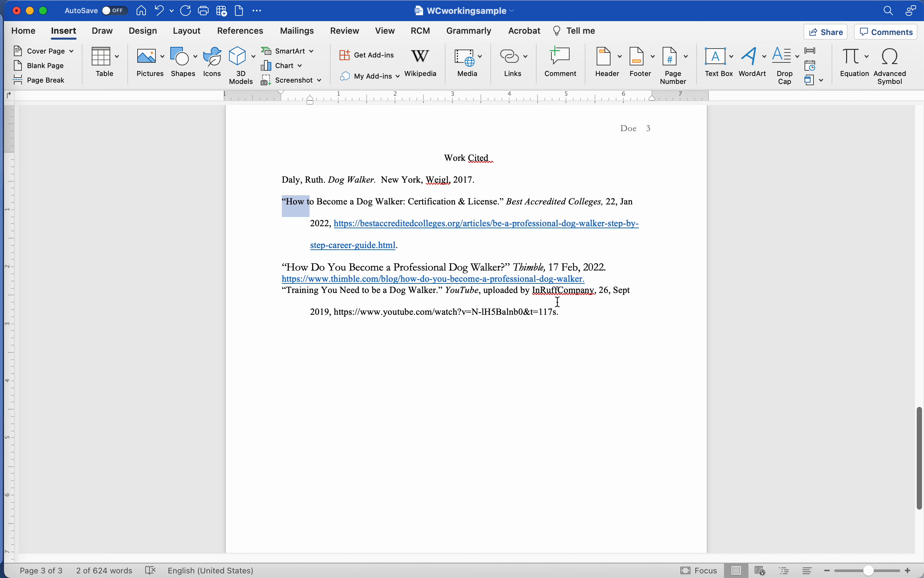
{"action": "left_click", "coordinate": [281, 179]}
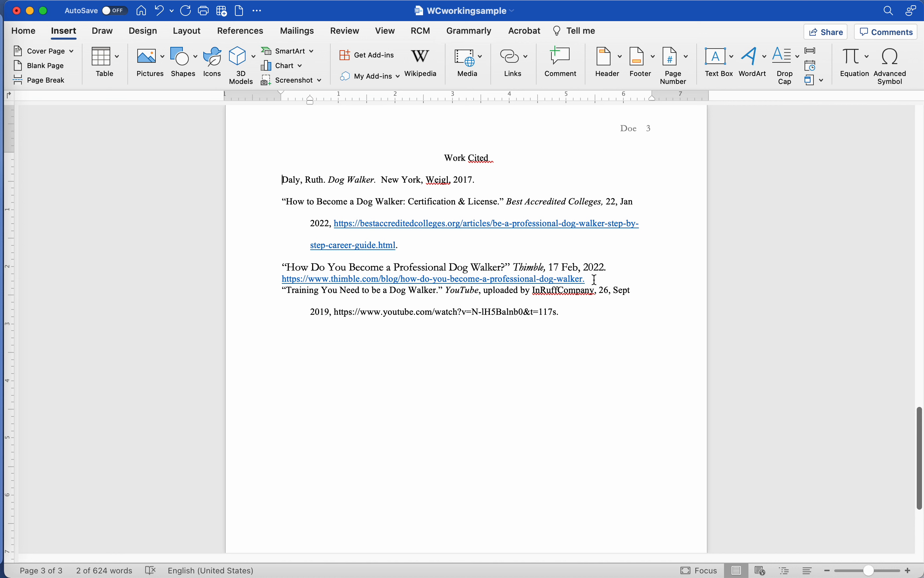
Step: Move the Thimble citation "How Do You Become a Professional Dog Walker?" above the "How to Become a Dog Walker" entry
{"action": "left_click_drag", "start_coordinate": [592, 282], "coordinate": [271, 274]}
{"action": "key", "text": "super+c"}
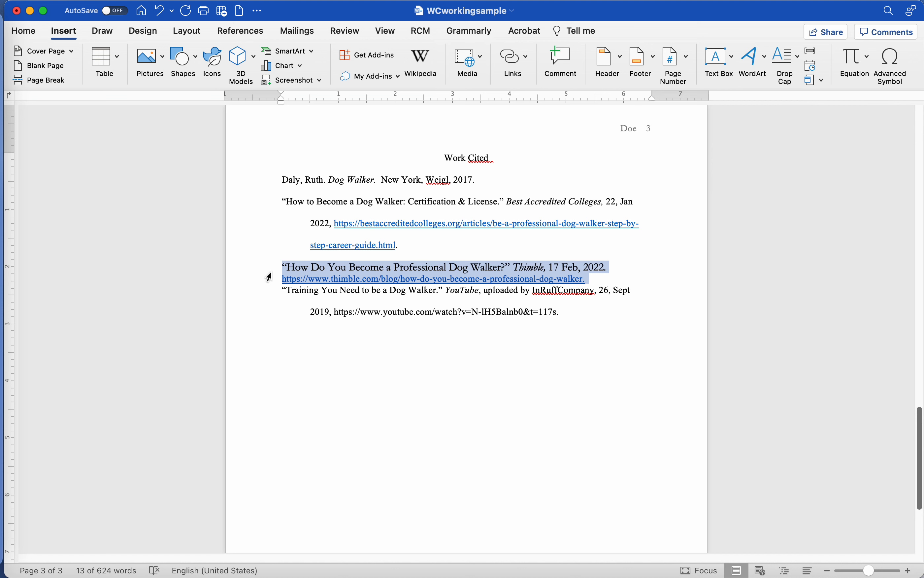
{"action": "key", "text": "BackSpace"}
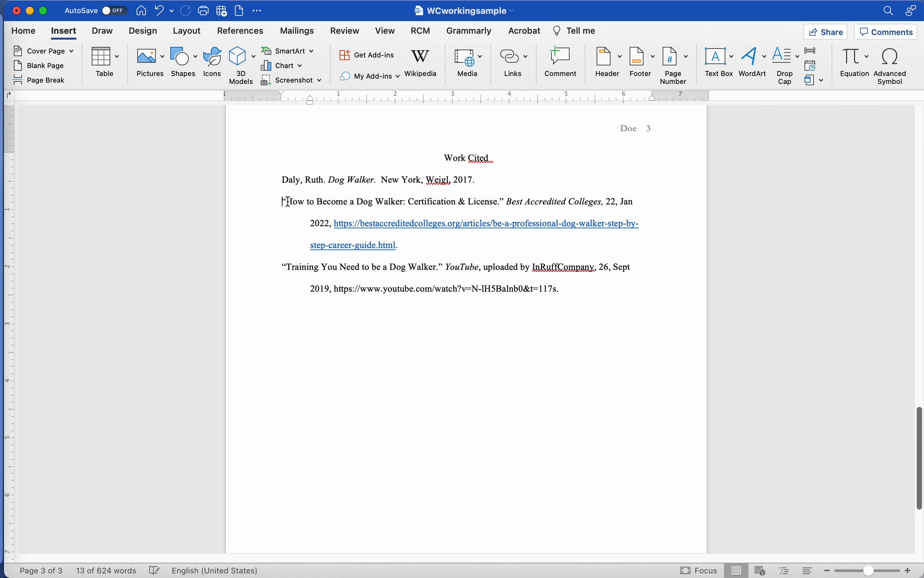
{"action": "key", "text": "super+v"}
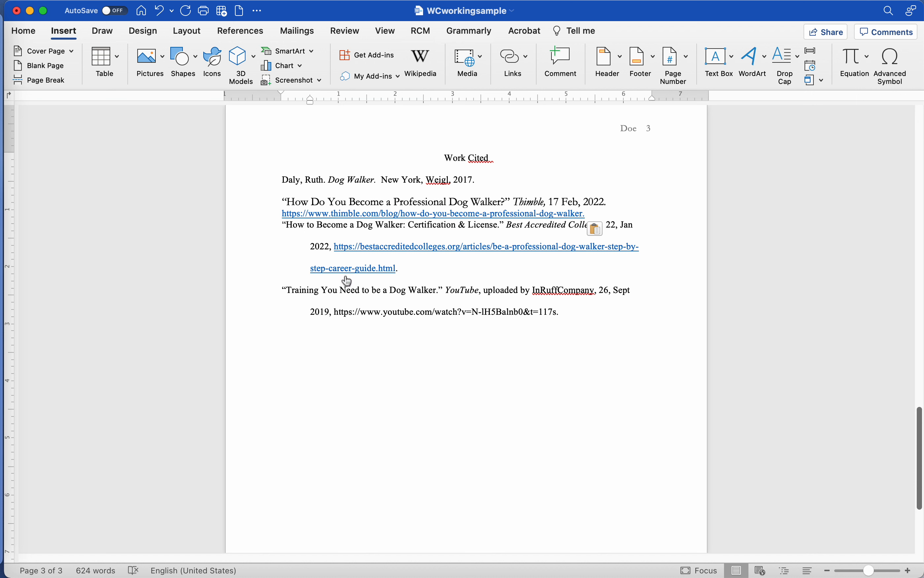
Step: Format all four citations with a 0.5" hanging indent and double line spacing
{"action": "left_click", "coordinate": [566, 315]}
{"action": "left_click", "coordinate": [563, 315]}
{"action": "left_click_drag", "start_coordinate": [564, 313], "coordinate": [284, 185]}
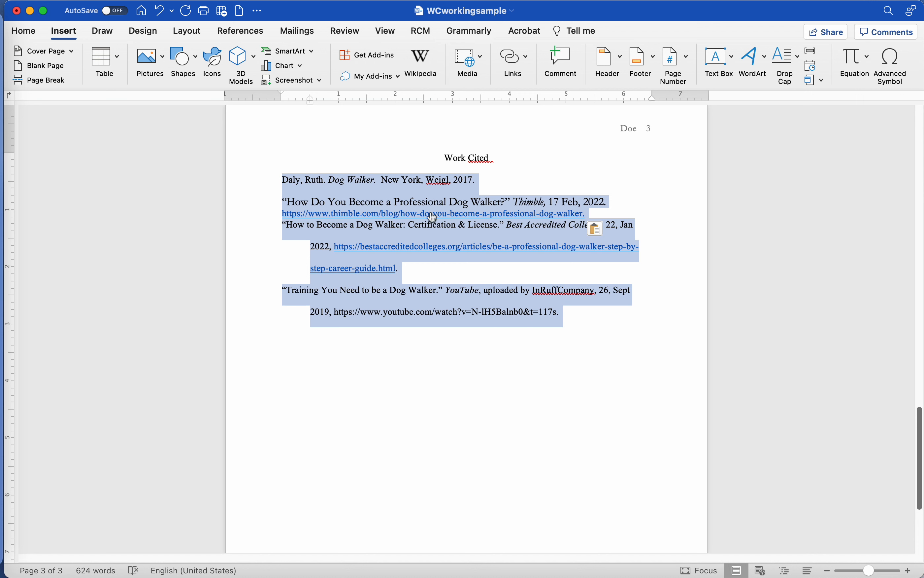
{"action": "left_click", "coordinate": [24, 31]}
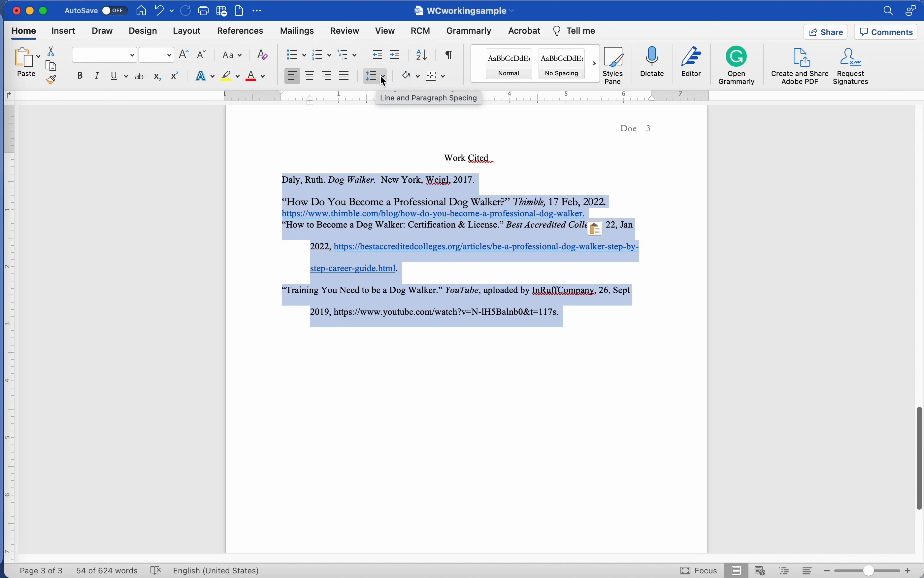
{"action": "left_click", "coordinate": [385, 80]}
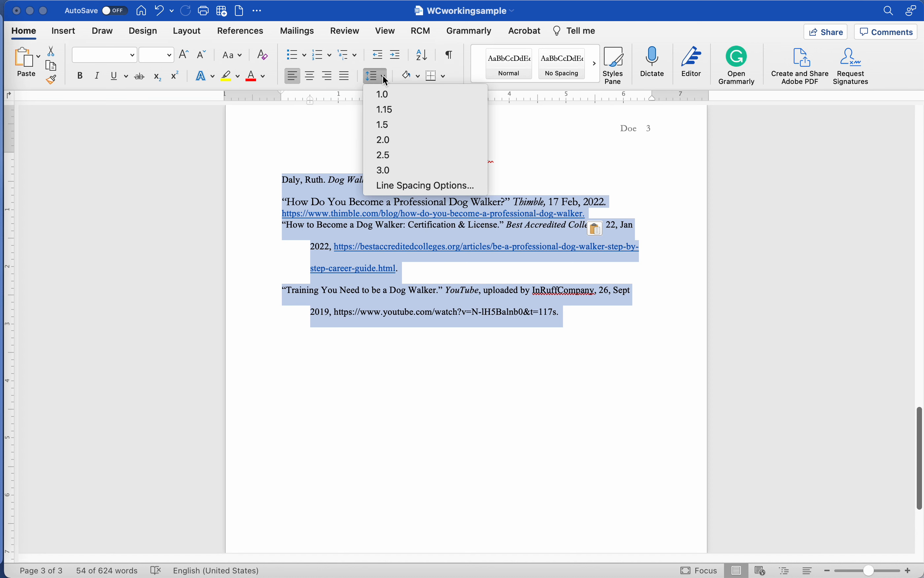
{"action": "left_click", "coordinate": [472, 187]}
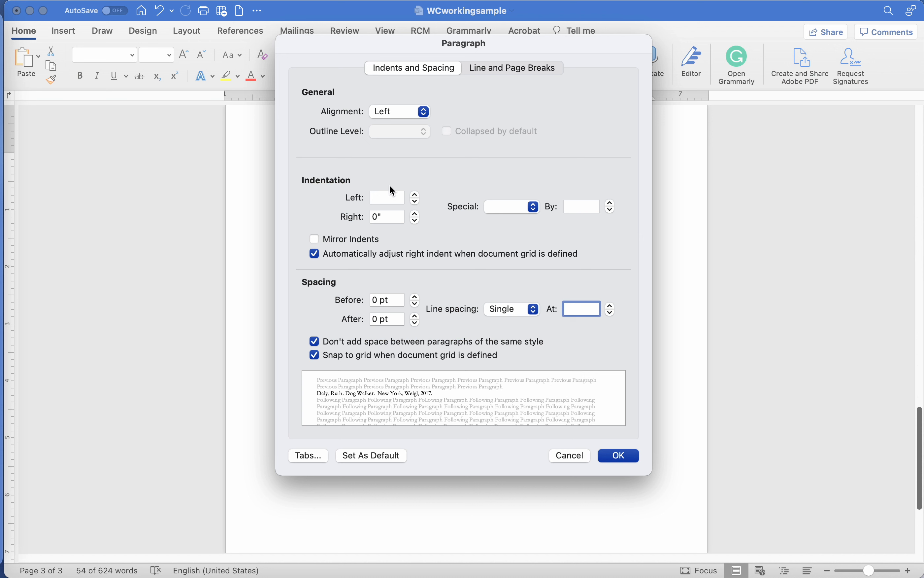
{"action": "left_click", "coordinate": [537, 208]}
{"action": "left_click", "coordinate": [508, 240]}
{"action": "left_click", "coordinate": [535, 313]}
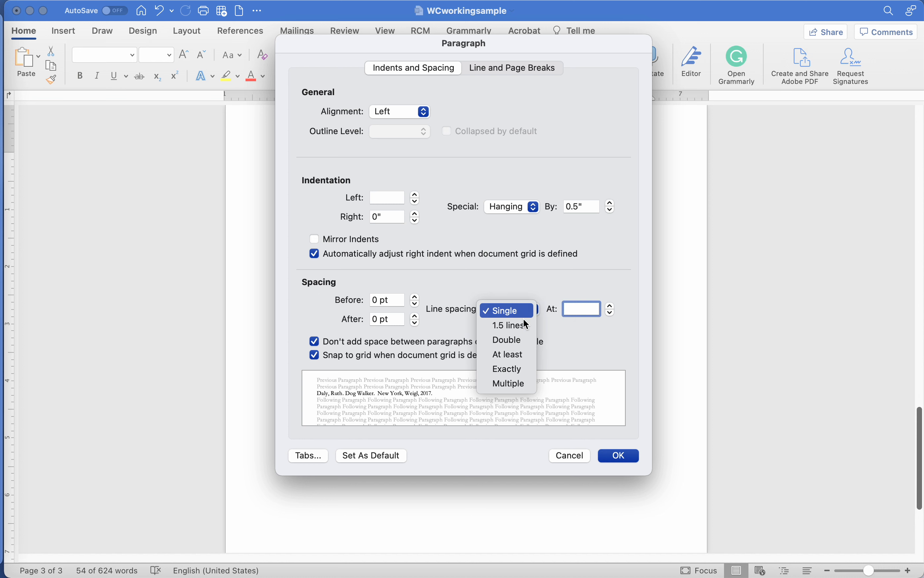
{"action": "left_click", "coordinate": [508, 341]}
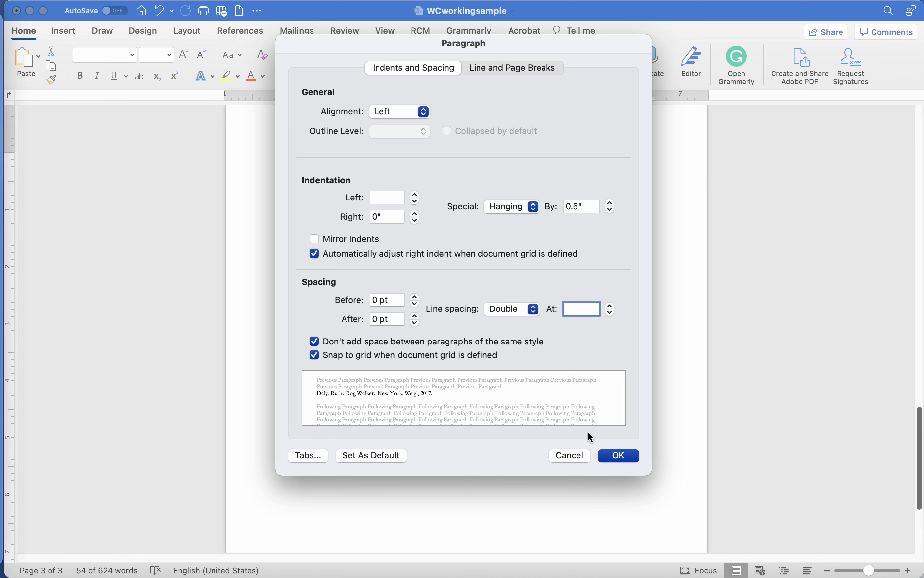
{"action": "left_click", "coordinate": [604, 464]}
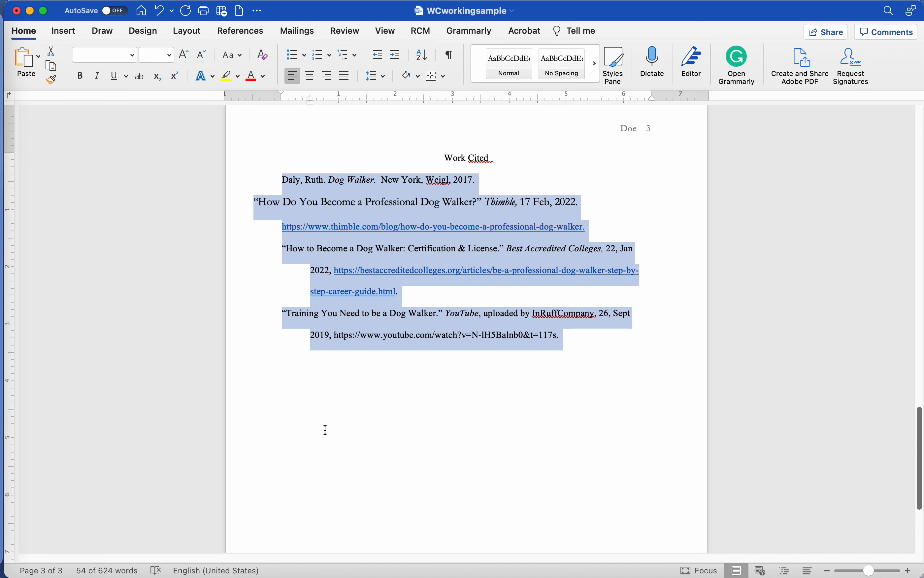
Step: Remove the blank line below the citations and shift all entries so first lines start at the margin and continuation lines at 0.5"
{"action": "left_click", "coordinate": [325, 426]}
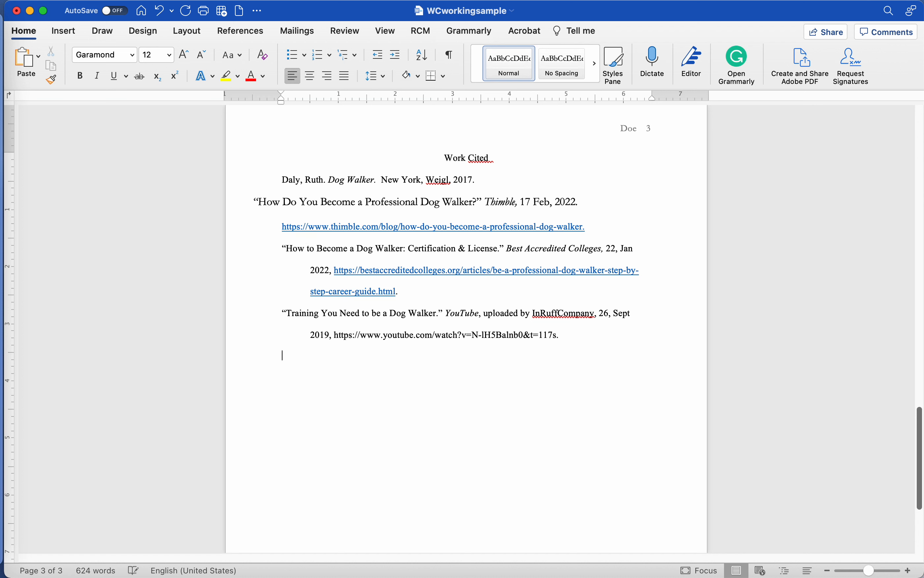
{"action": "key", "text": "BackSpace"}
{"action": "left_click_drag", "start_coordinate": [282, 179], "coordinate": [615, 334]}
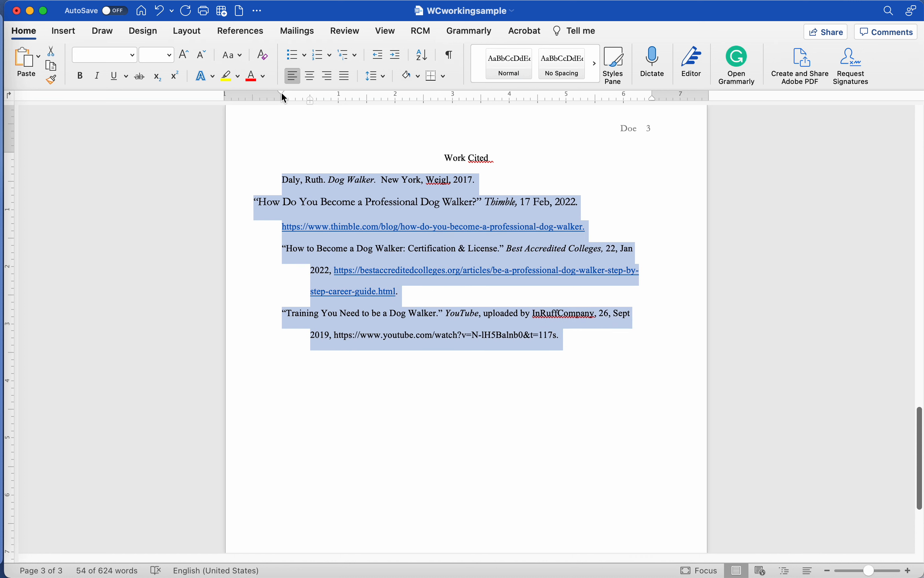
{"action": "left_click_drag", "start_coordinate": [281, 92], "coordinate": [307, 95]}
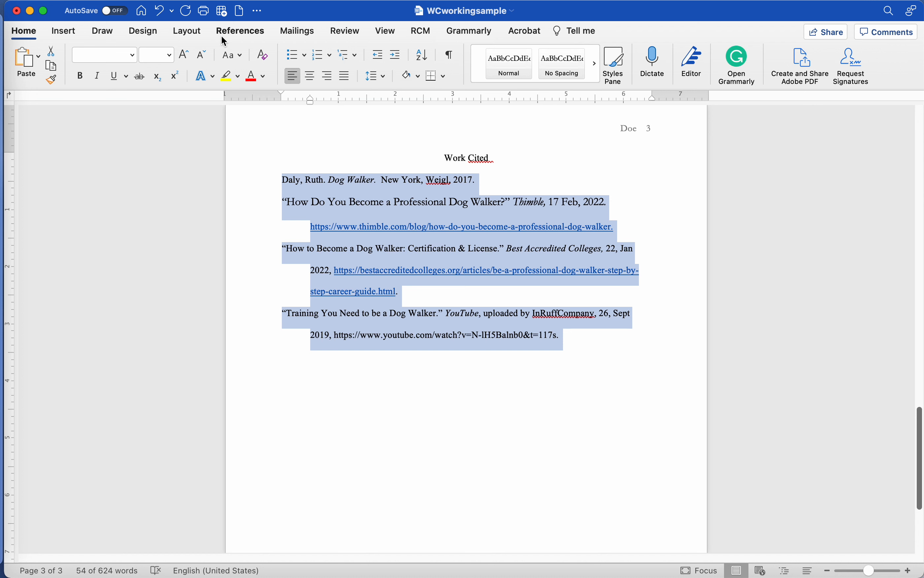
Step: Check the ruler setting and compare the first-line and hanging indent markers with the starts of the citations
{"action": "left_click", "coordinate": [378, 33]}
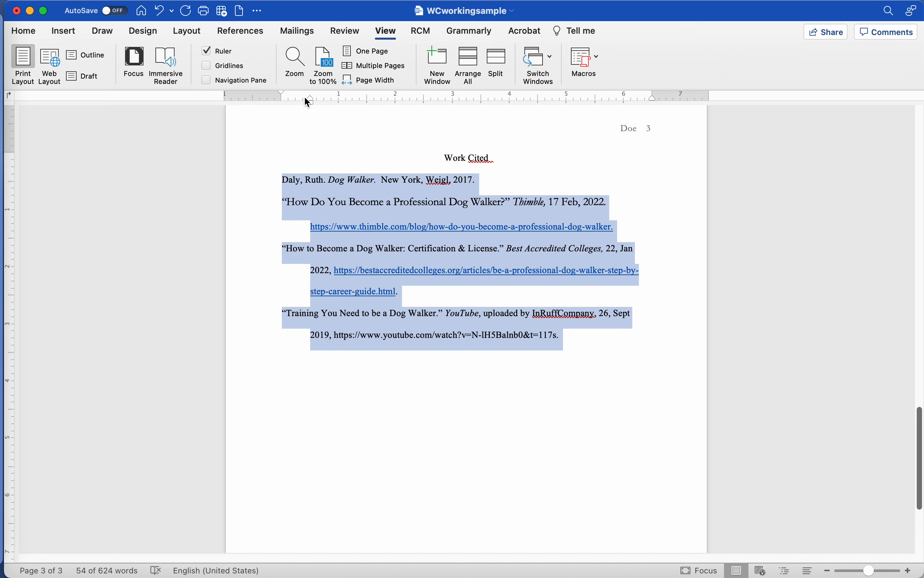
{"action": "left_click", "coordinate": [307, 150]}
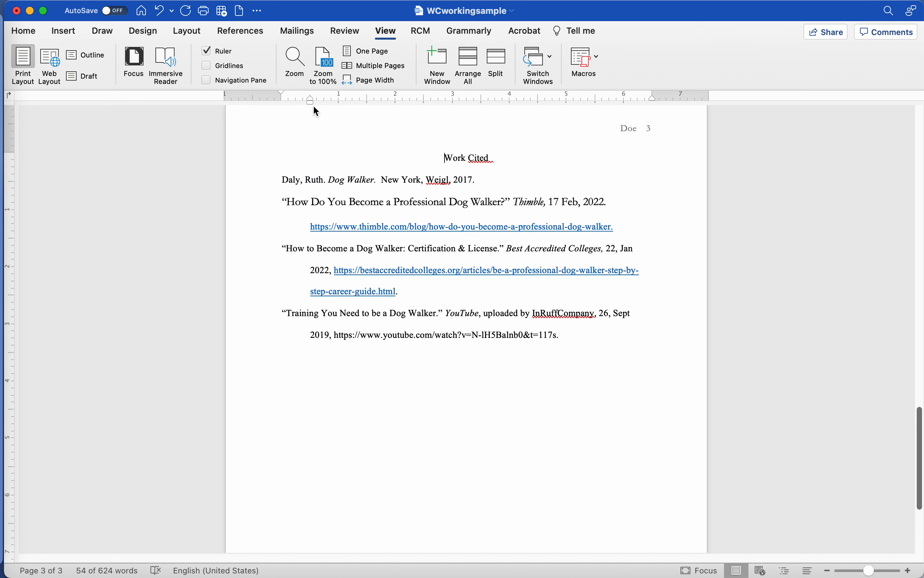
{"action": "left_click", "coordinate": [280, 92]}
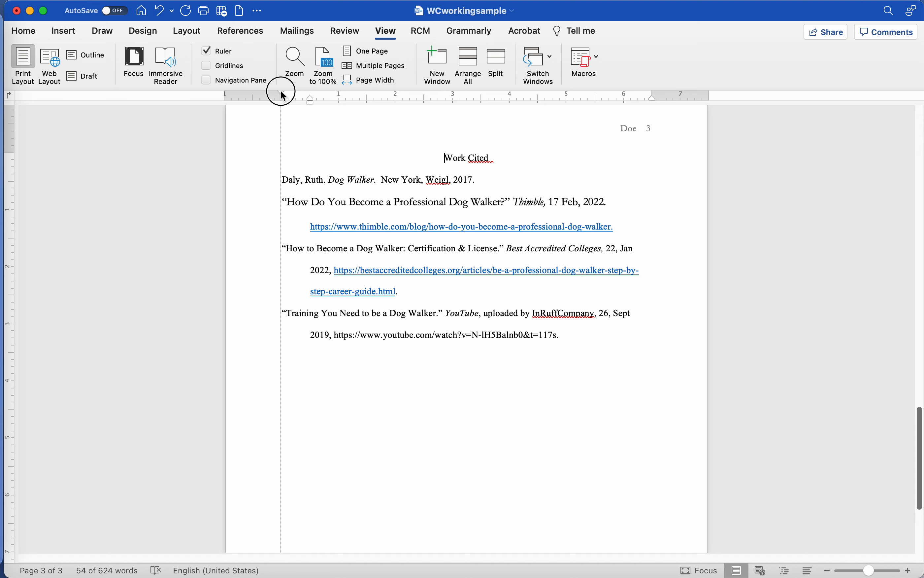
{"action": "left_click", "coordinate": [312, 99]}
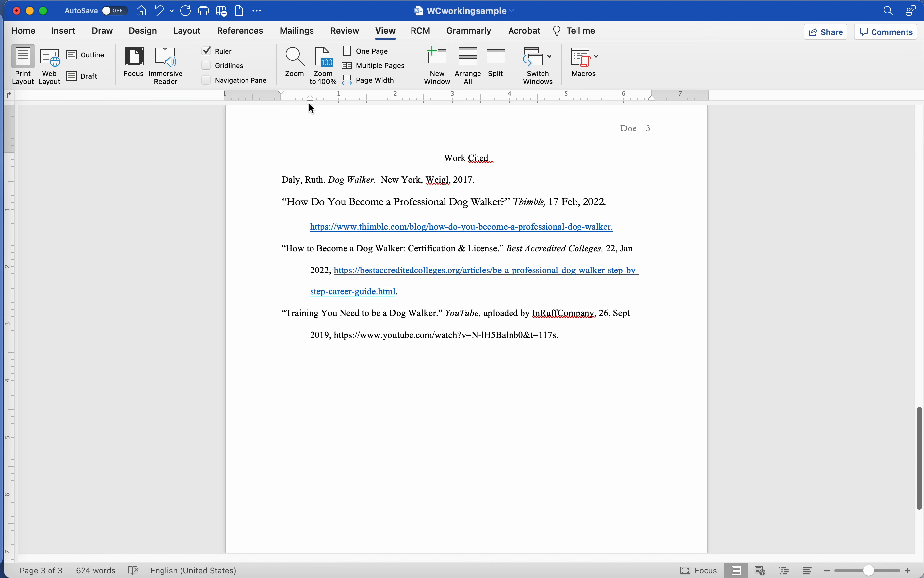
{"action": "mouse_move", "coordinate": [310, 104]}
{"action": "left_mouse_down"}
{"action": "mouse_move", "coordinate": [341, 103]}
{"action": "mouse_move", "coordinate": [310, 107]}
{"action": "left_mouse_up"}
{"action": "left_click", "coordinate": [281, 250]}
{"action": "left_click", "coordinate": [272, 315]}
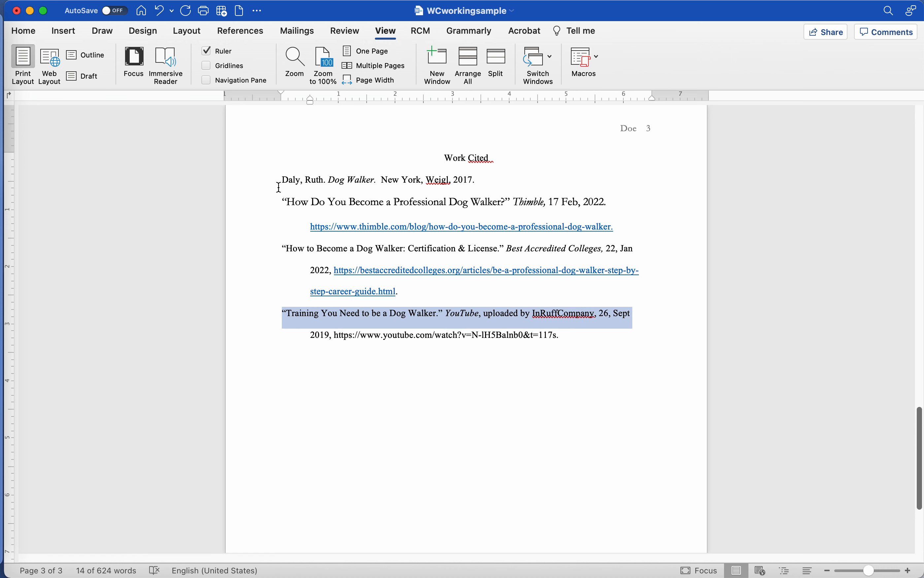
Step: Set all four citations to Times New Roman at 12 pt so their font and size match
{"action": "left_click", "coordinate": [274, 184]}
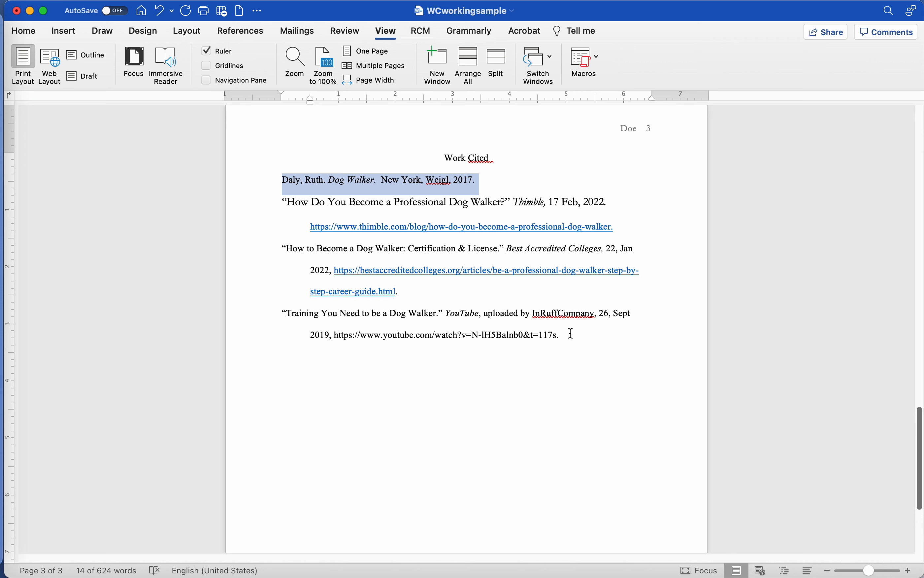
{"action": "left_click_drag", "start_coordinate": [572, 334], "coordinate": [260, 186]}
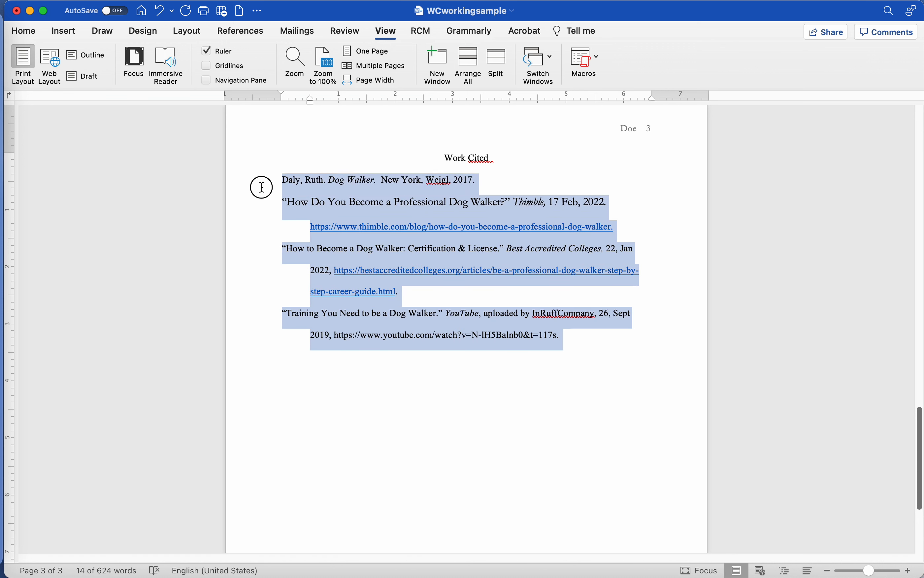
{"action": "left_click", "coordinate": [24, 32]}
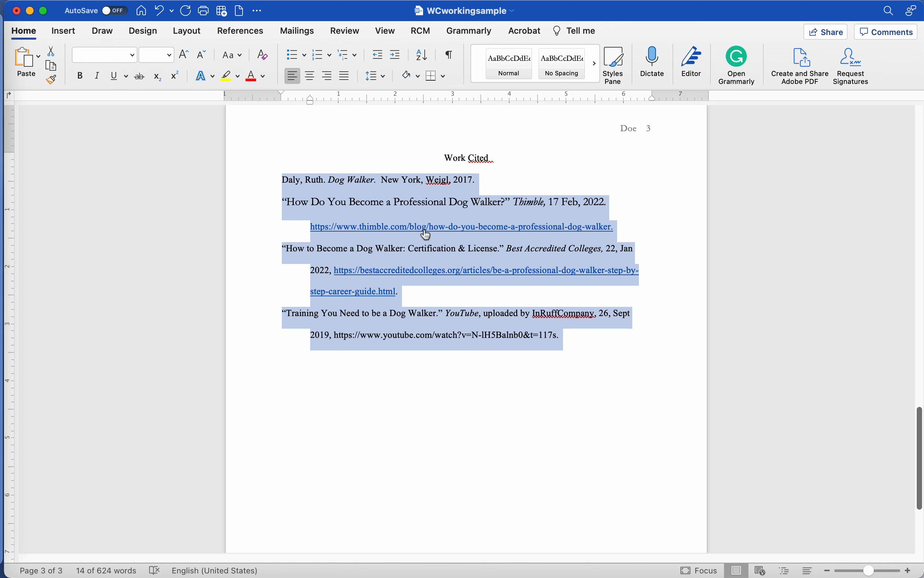
{"action": "left_click", "coordinate": [132, 57]}
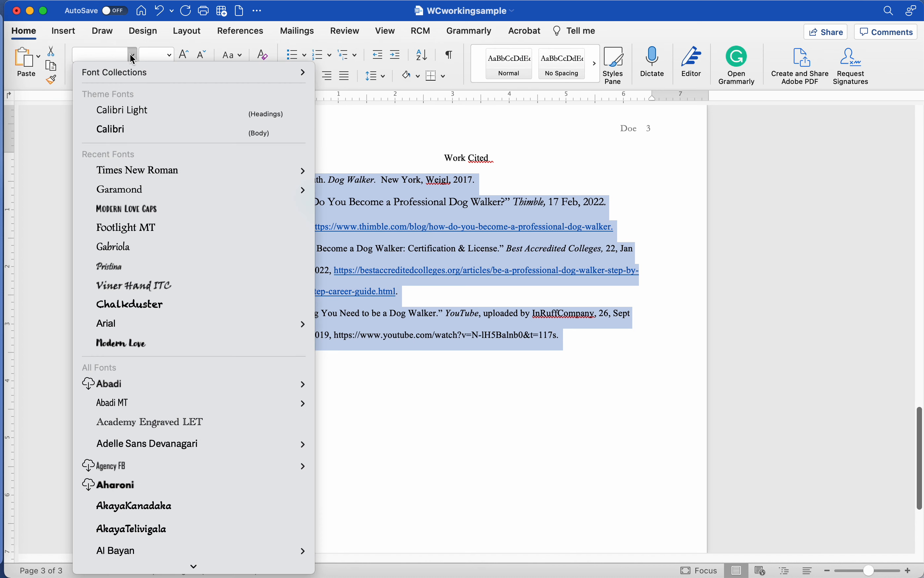
{"action": "left_click", "coordinate": [175, 172]}
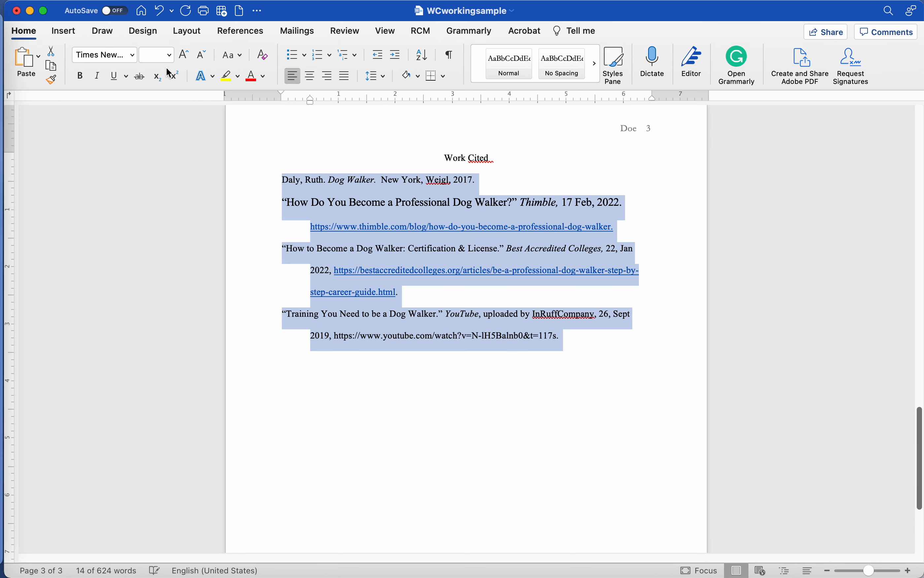
{"action": "left_click", "coordinate": [168, 55]}
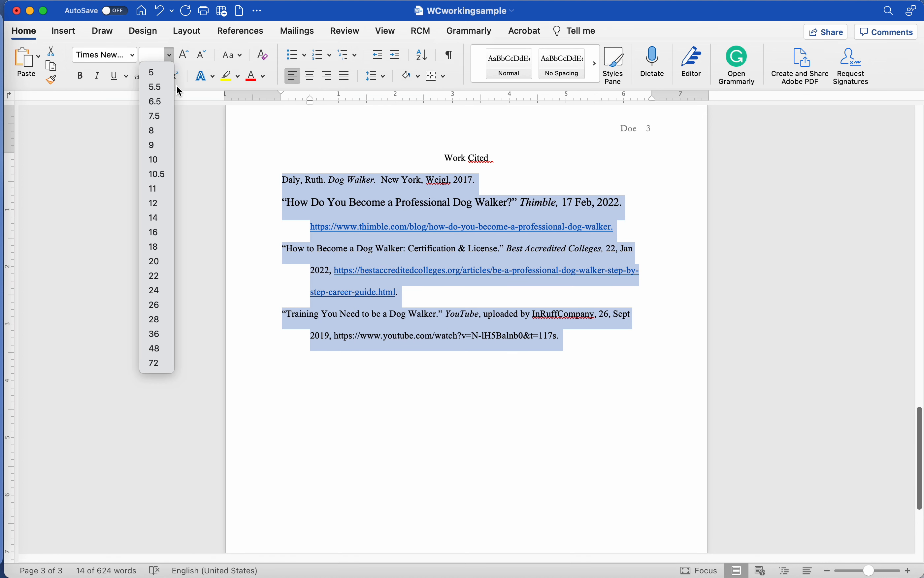
{"action": "left_click", "coordinate": [162, 204]}
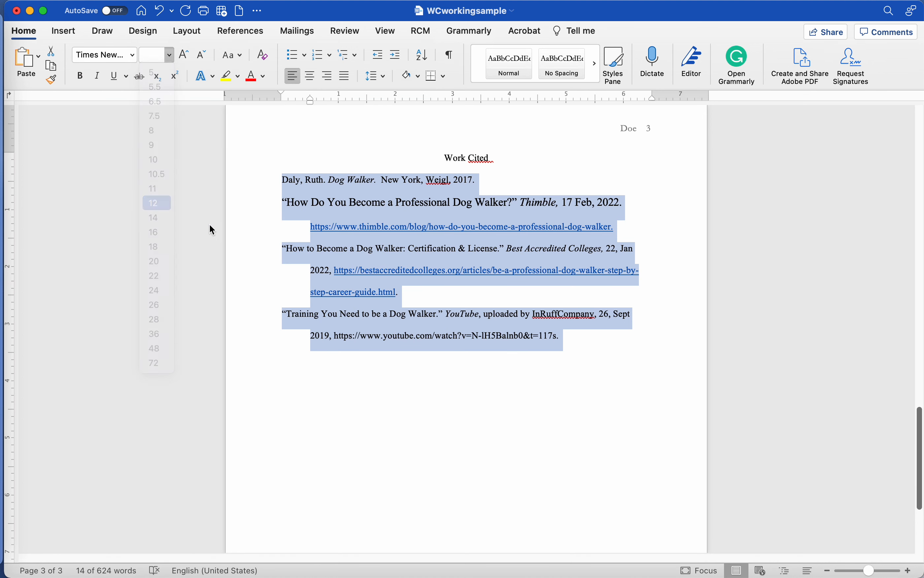
{"action": "left_click", "coordinate": [572, 384]}
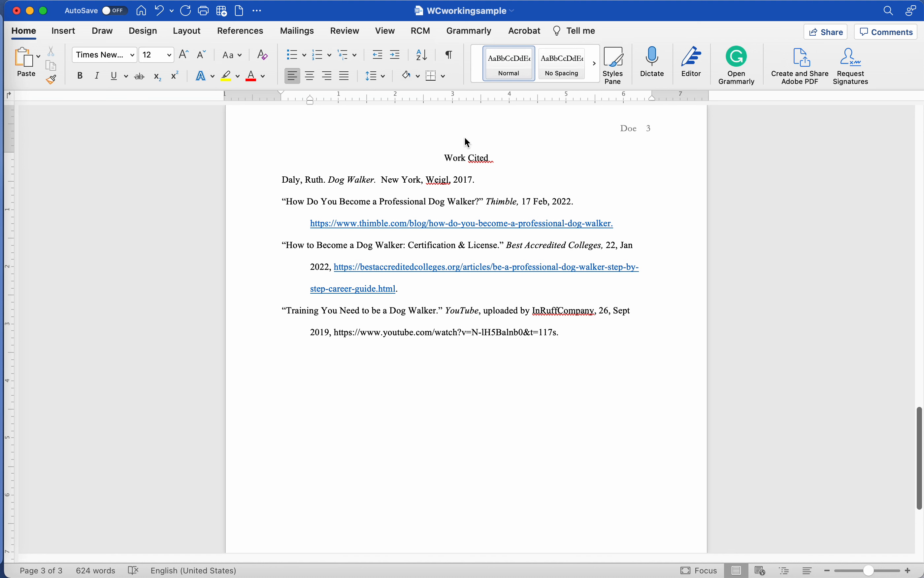
Step: Check the "Work Cited" title's centering and its placement at the start of a separate page after the essay
{"action": "left_click_drag", "start_coordinate": [495, 158], "coordinate": [444, 157]}
{"action": "left_click", "coordinate": [490, 160]}
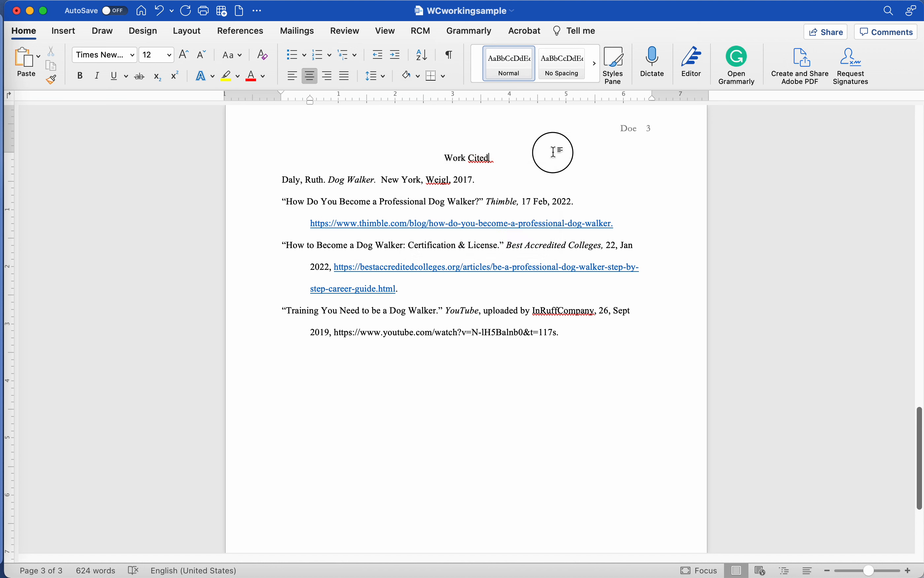
{"action": "left_click", "coordinate": [412, 153]}
{"action": "scroll", "coordinate": [502, 454], "scroll_direction": "up", "scroll_amount": 10}
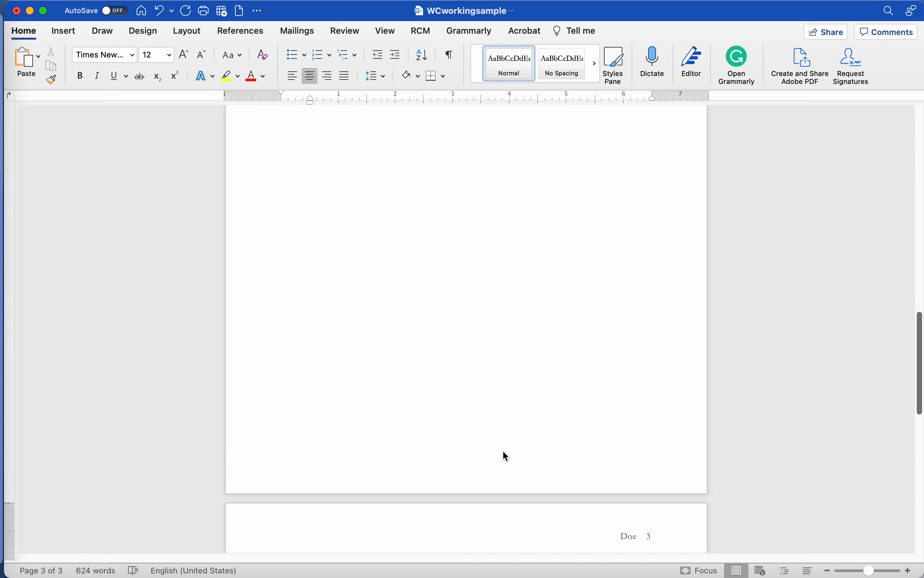
{"action": "scroll", "coordinate": [503, 451], "scroll_direction": "down", "scroll_amount": 5}
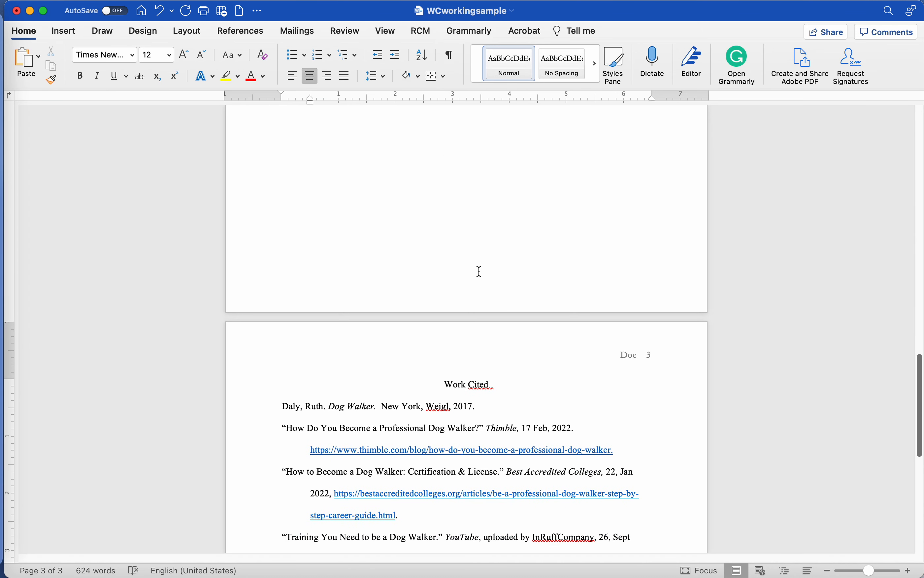
{"action": "left_click", "coordinate": [474, 288]}
{"action": "scroll", "coordinate": [622, 444], "scroll_direction": "down", "scroll_amount": 6}
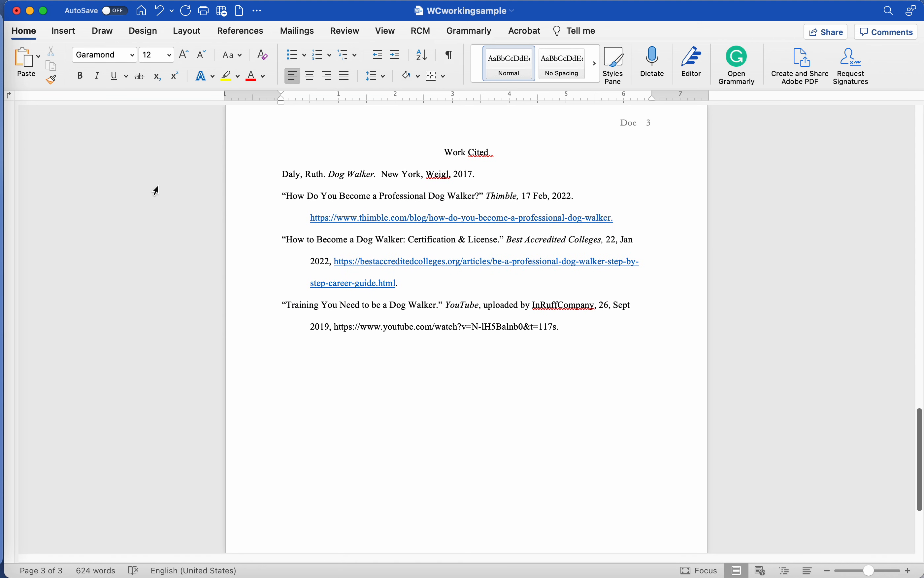
Step: Check which margin preset the document uses and leave the margins as they are
{"action": "left_click", "coordinate": [186, 31]}
{"action": "left_click", "coordinate": [37, 65]}
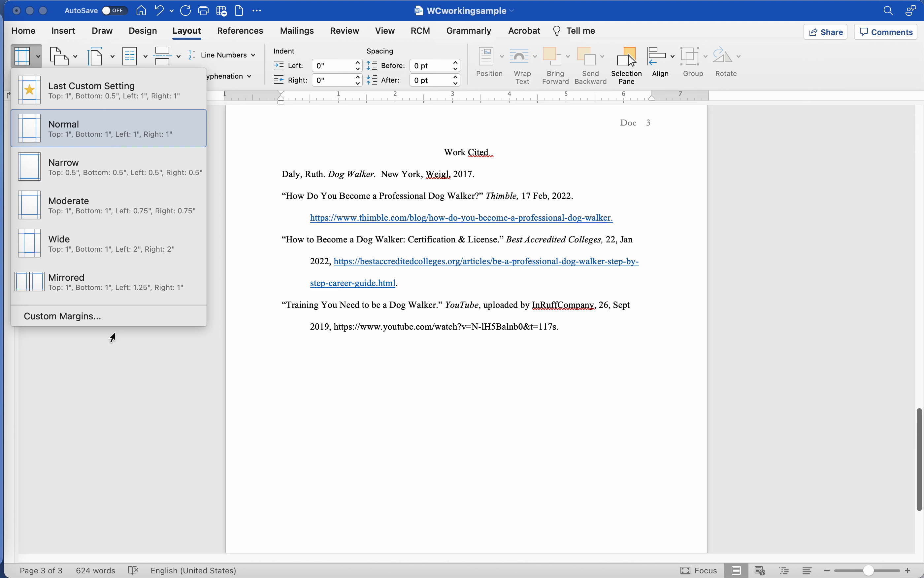
{"action": "left_click", "coordinate": [536, 445]}
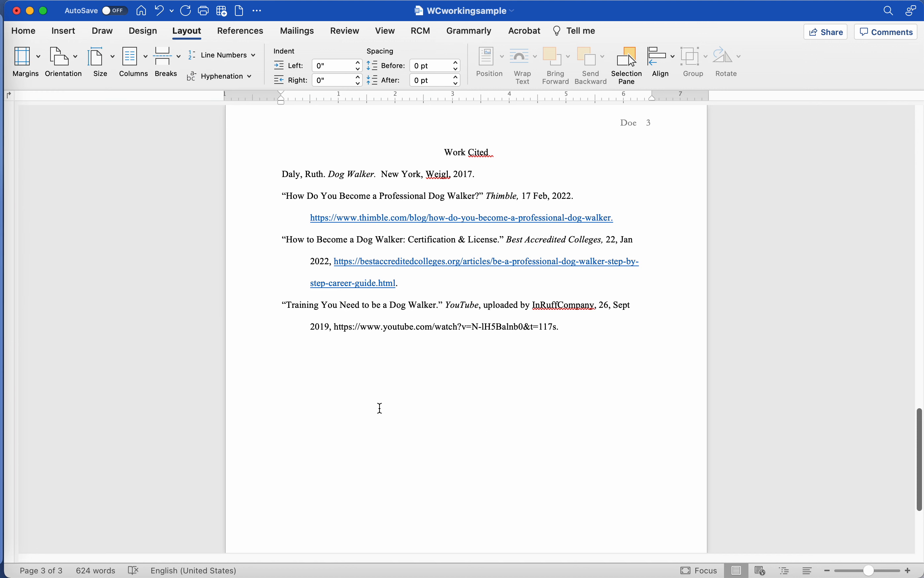
Step: Review the draft source list, the essay with its numbered in-text citation blanks, and the finished Work Cited page
{"action": "scroll", "coordinate": [393, 437], "scroll_direction": "up", "scroll_amount": 3}
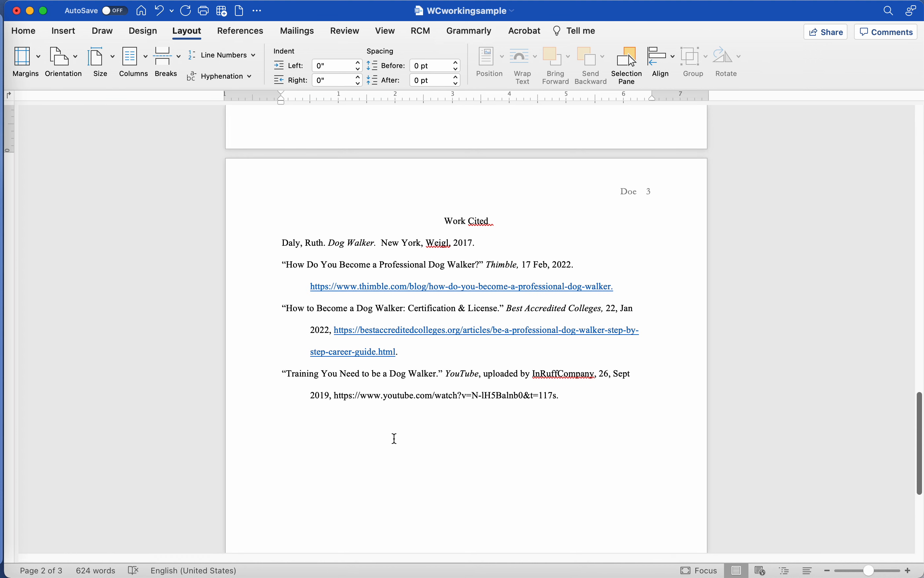
{"action": "left_click", "coordinate": [565, 370]}
{"action": "scroll", "coordinate": [566, 371], "scroll_direction": "up", "scroll_amount": 15}
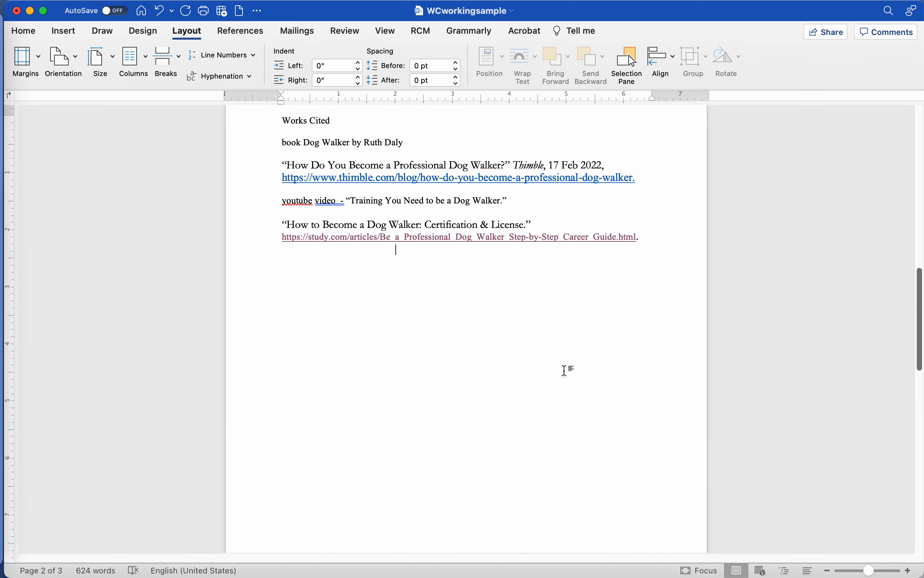
{"action": "scroll", "coordinate": [566, 370], "scroll_direction": "up", "scroll_amount": 8}
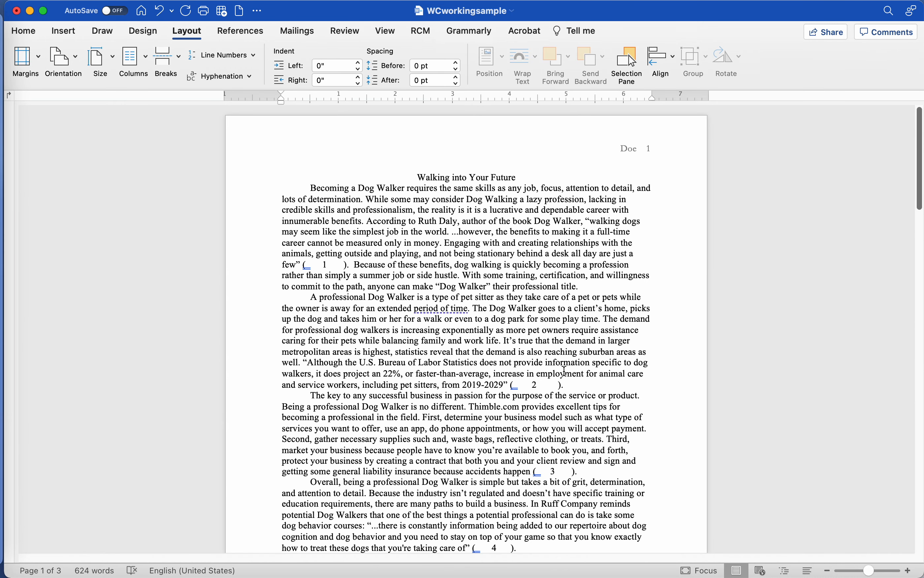
{"action": "scroll", "coordinate": [469, 493], "scroll_direction": "down", "scroll_amount": 10}
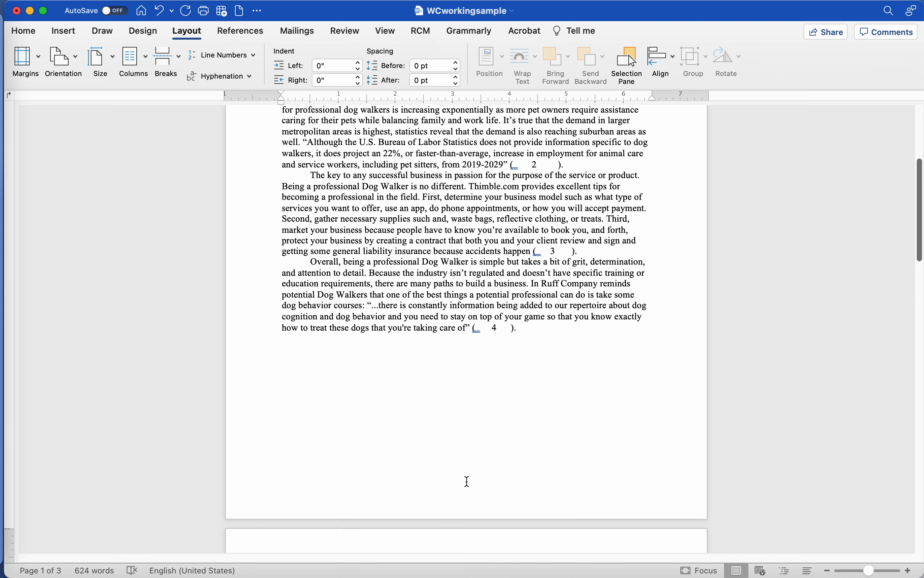
{"action": "scroll", "coordinate": [469, 482], "scroll_direction": "down", "scroll_amount": 12}
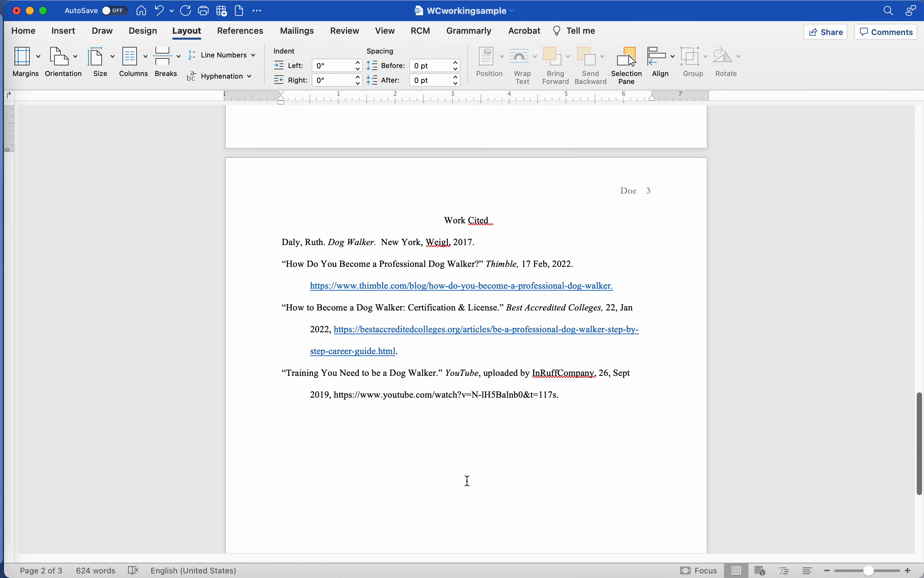
{"action": "scroll", "coordinate": [469, 481], "scroll_direction": "down", "scroll_amount": 3}
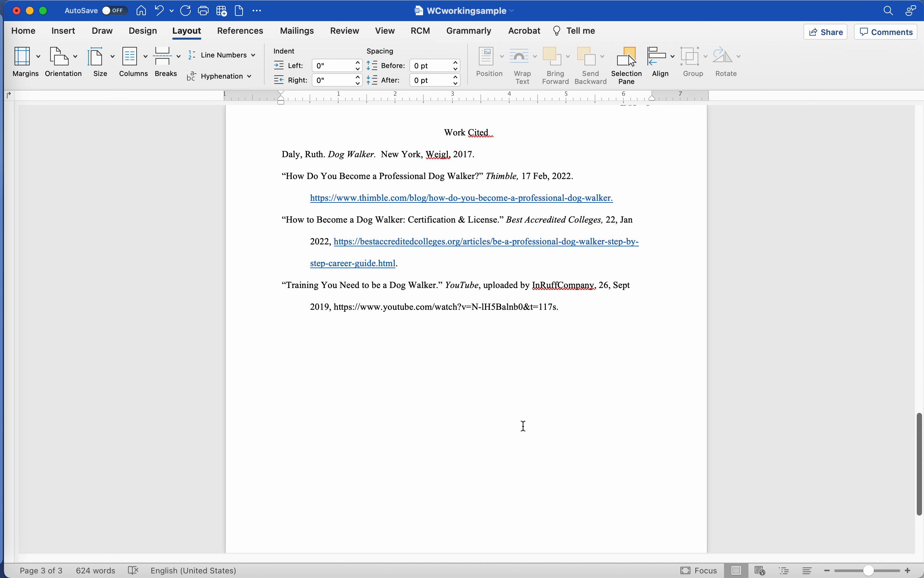
{"action": "left_click", "coordinate": [462, 449]}
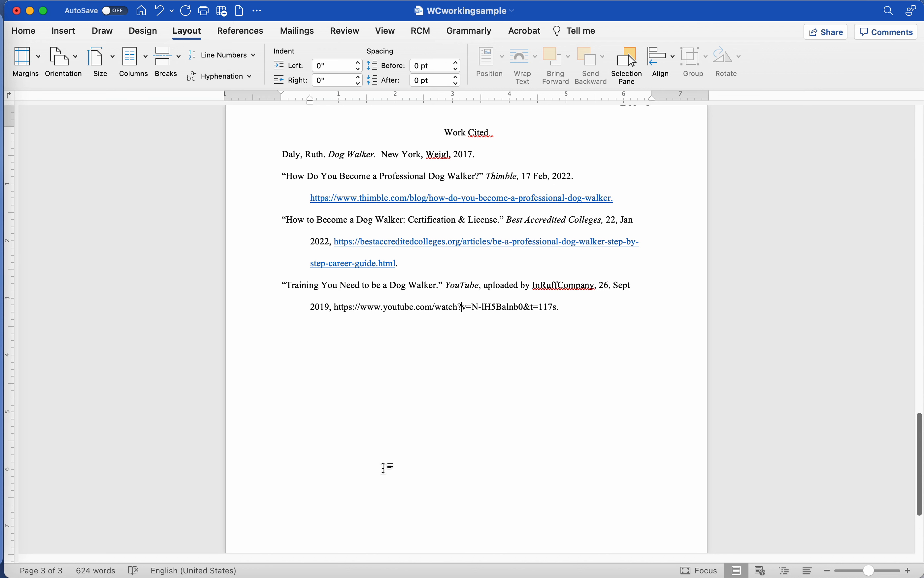